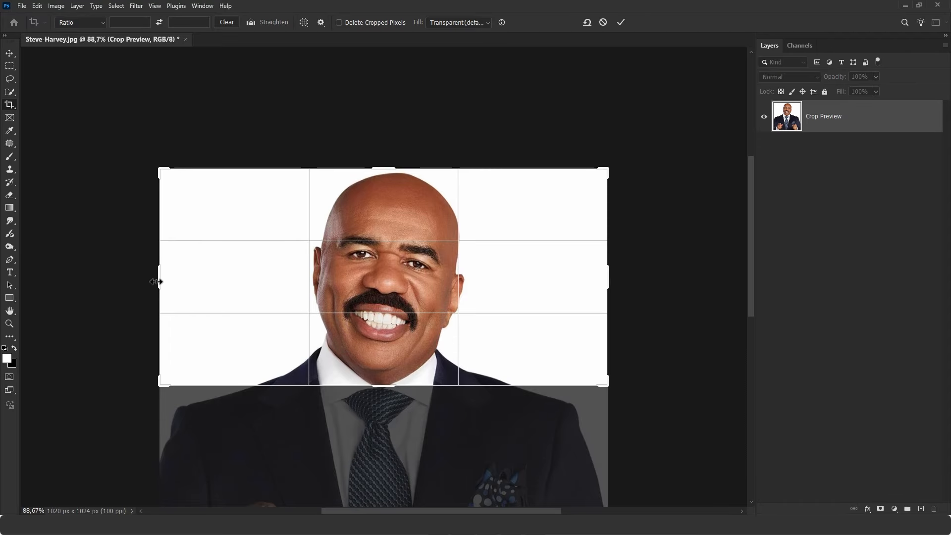
# - Crop the photo down to the head and upper shoulders
pyautogui.moveTo(156, 282); pyautogui.dragTo(223, 284)
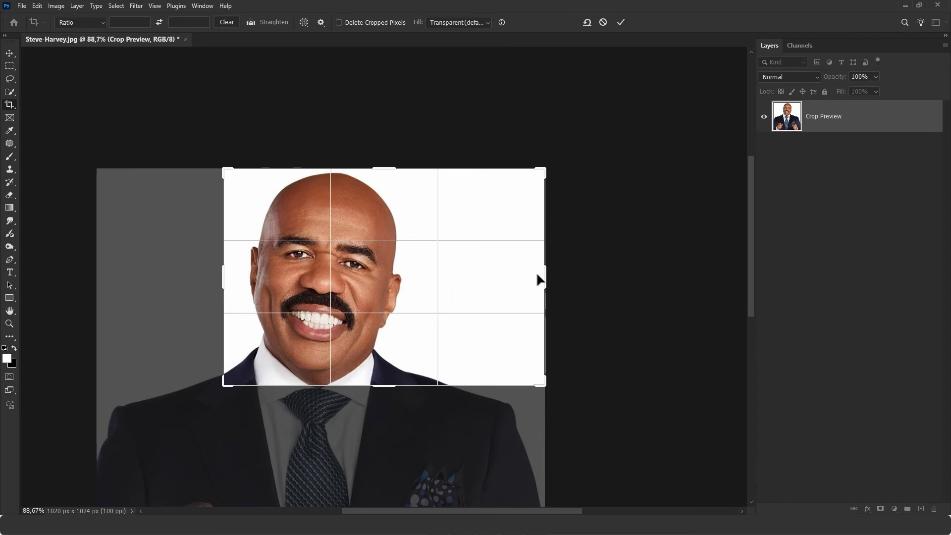
pyautogui.moveTo(540, 280); pyautogui.dragTo(490, 276)
pyautogui.click(622, 22)
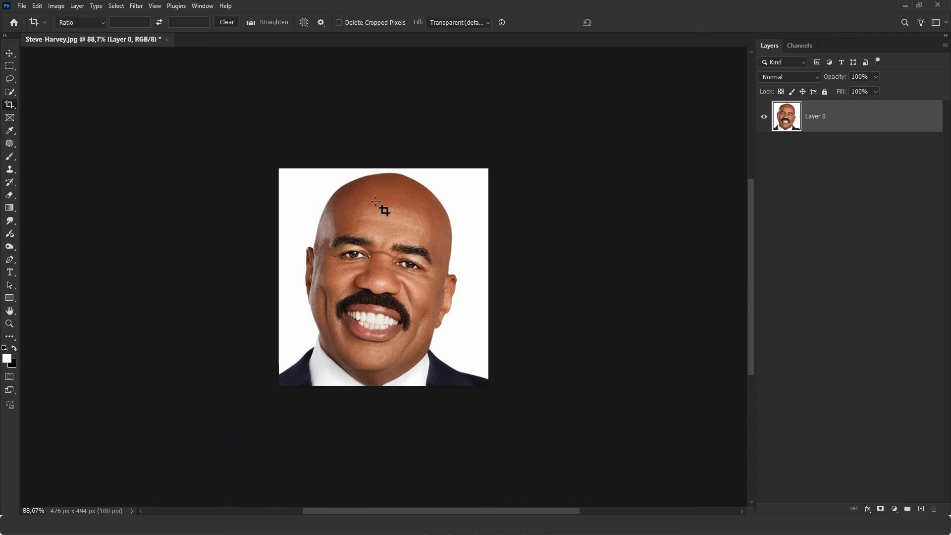
# - With the Brush tool, paint white over the suit and shoulders so only the face remains
pyautogui.click(9, 157)
pyautogui.click(35, 157)
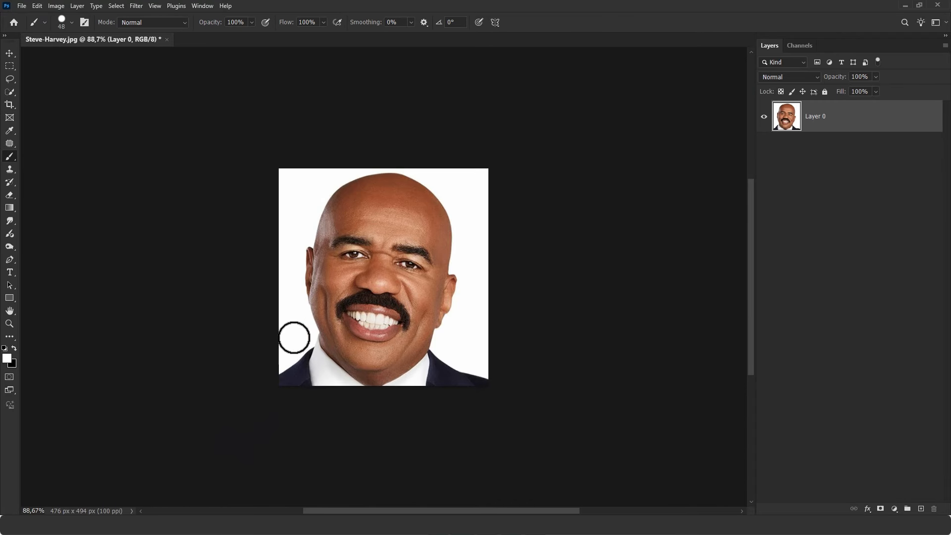
pyautogui.scroll(3, 321, 351)
pyautogui.scroll(3, 327, 353)
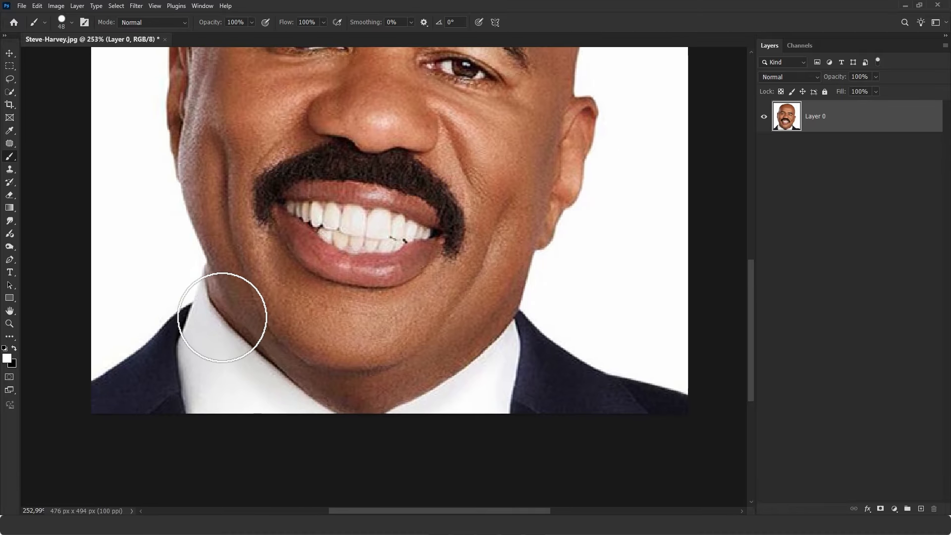
pyautogui.moveTo(177, 261)
pyautogui.mouseDown()
pyautogui.moveTo(250, 381)
pyautogui.moveTo(284, 409)
pyautogui.moveTo(349, 427)
pyautogui.moveTo(400, 420)
pyautogui.moveTo(466, 383)
pyautogui.moveTo(523, 337)
pyautogui.moveTo(561, 276)
pyautogui.moveTo(594, 291)
pyautogui.mouseUp()
pyautogui.scroll(-4, 567, 282)
pyautogui.moveTo(589, 309)
pyautogui.mouseDown()
pyautogui.moveTo(565, 333)
pyautogui.moveTo(616, 338)
pyautogui.mouseUp()
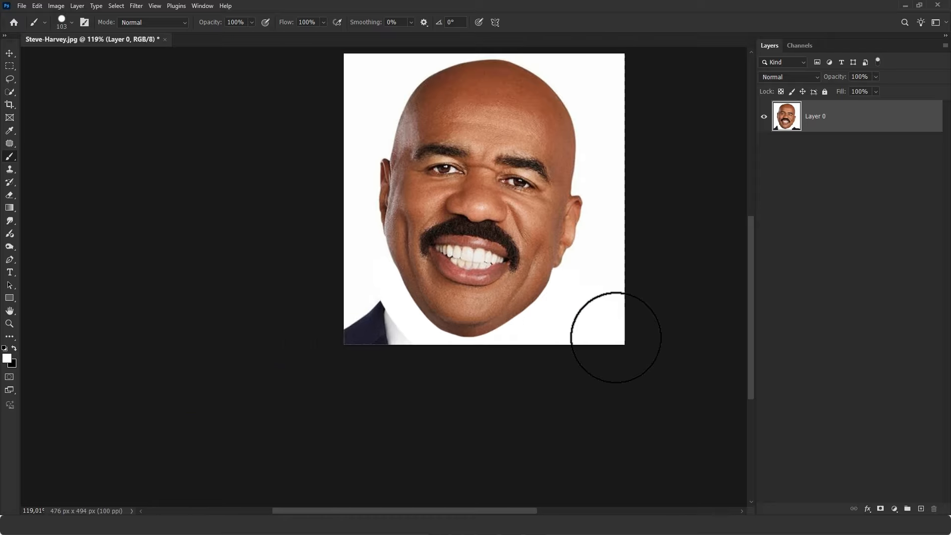
pyautogui.moveTo(396, 344)
pyautogui.mouseDown()
pyautogui.moveTo(365, 309)
pyautogui.moveTo(350, 343)
pyautogui.mouseUp()
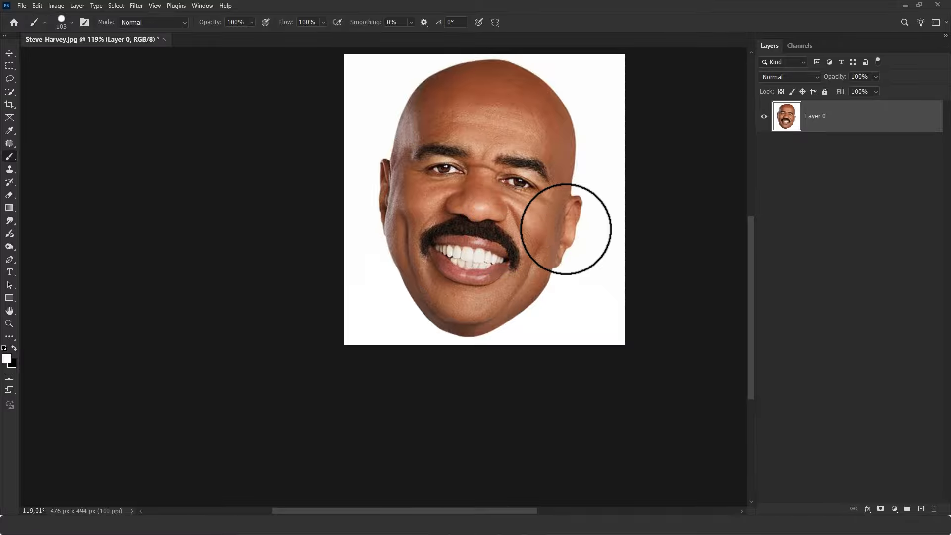
# - Save a copy of the edited image as a JPEG at quality 12
pyautogui.press('v')
pyautogui.hotkey('ctrl', '0')
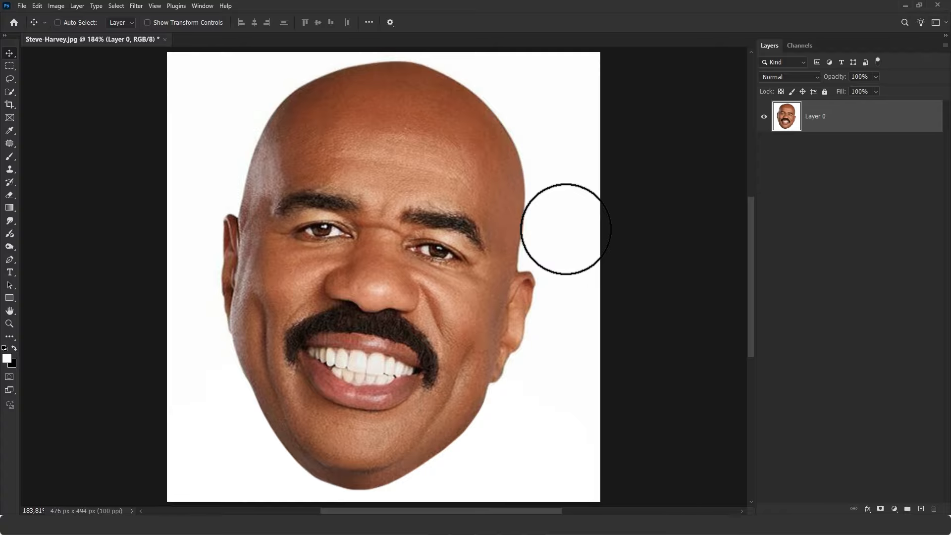
pyautogui.scroll(-2, 566, 229)
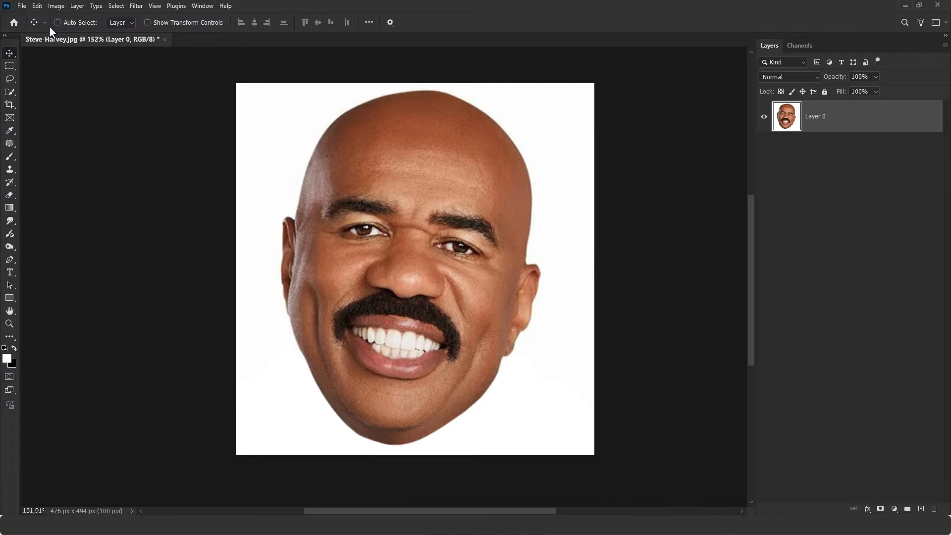
pyautogui.click(22, 6)
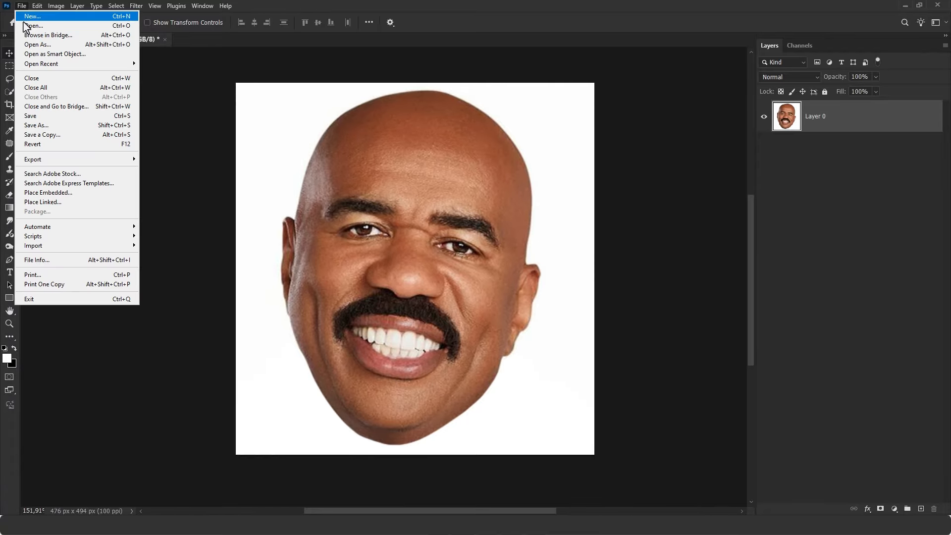
pyautogui.click(46, 134)
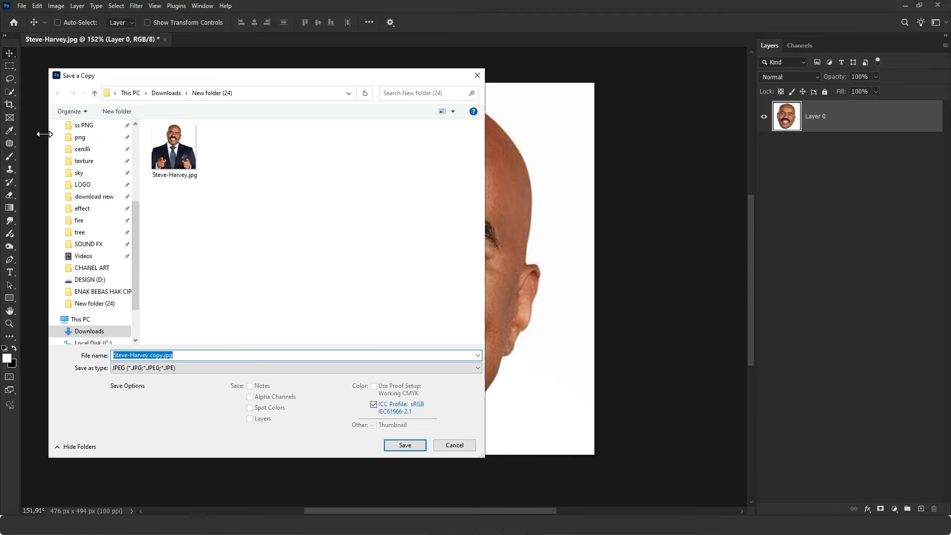
pyautogui.click(184, 369)
pyautogui.click(184, 368)
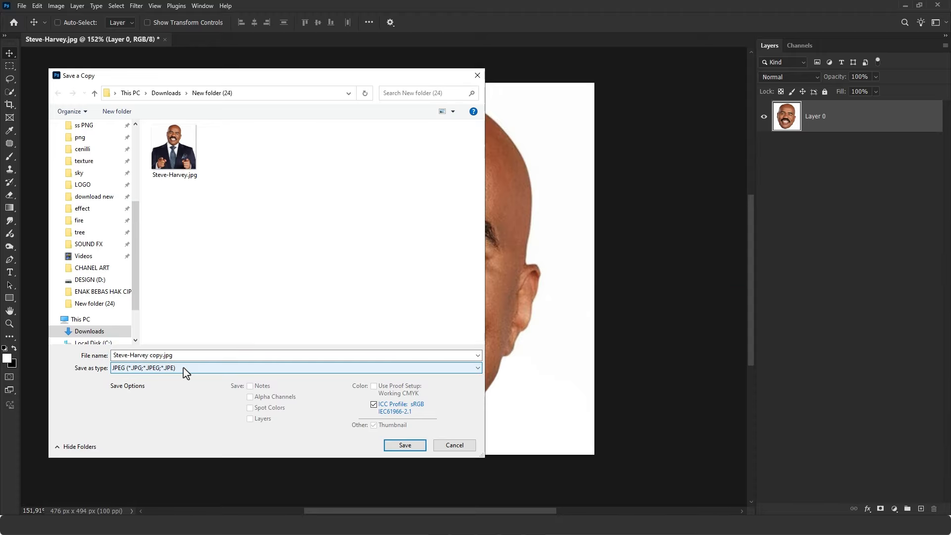
pyautogui.click(414, 445)
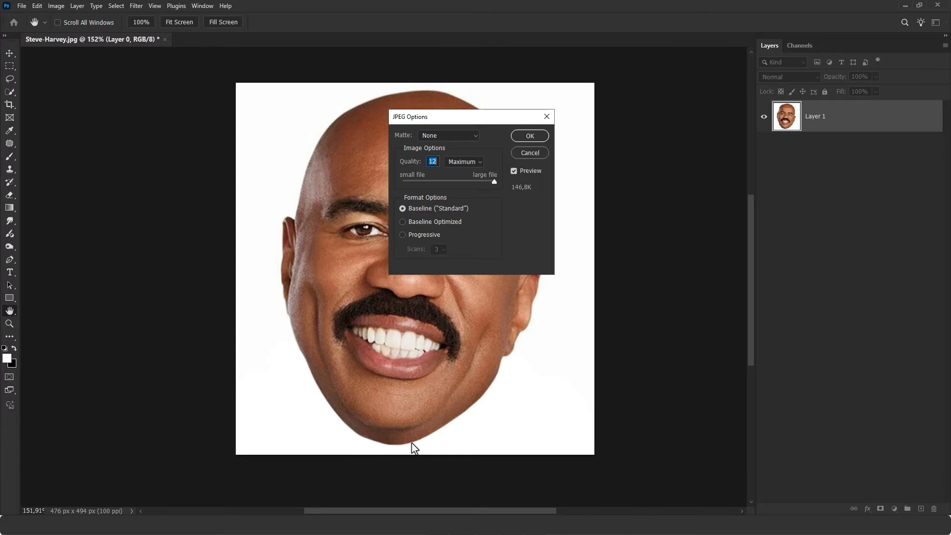
pyautogui.click(529, 136)
pyautogui.press('v')
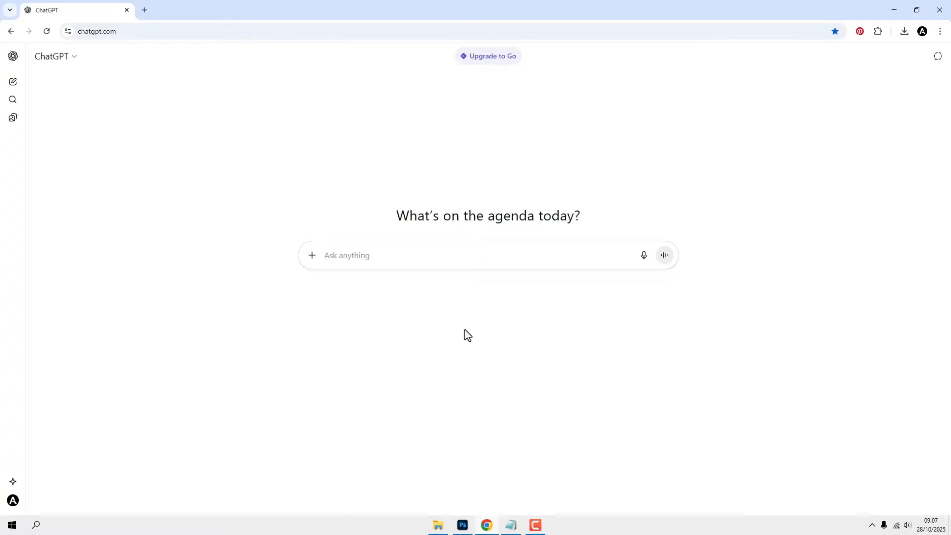
# - In ChatGPT, attach Steve-Harvey (2).jpg to a new prompt and switch to Create image mode
pyautogui.click(313, 256)
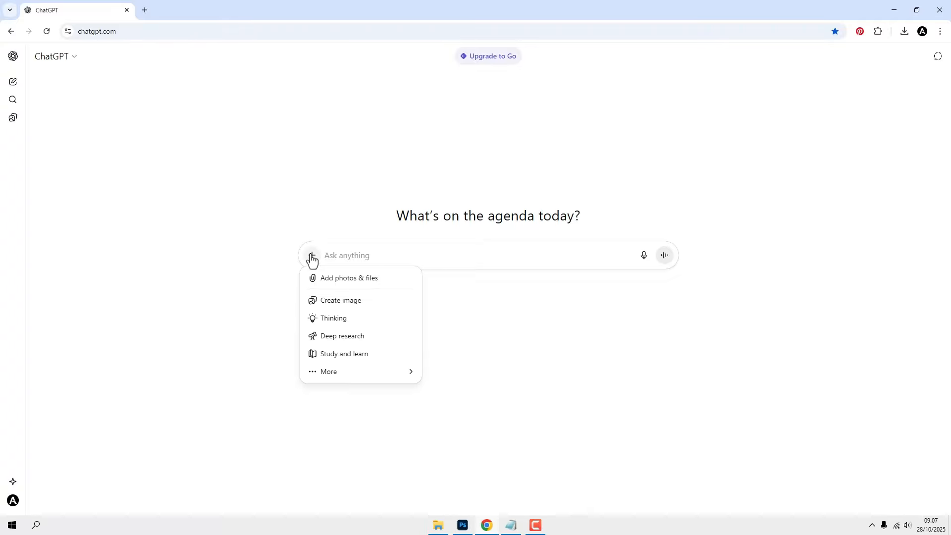
pyautogui.click(327, 279)
pyautogui.click(268, 368)
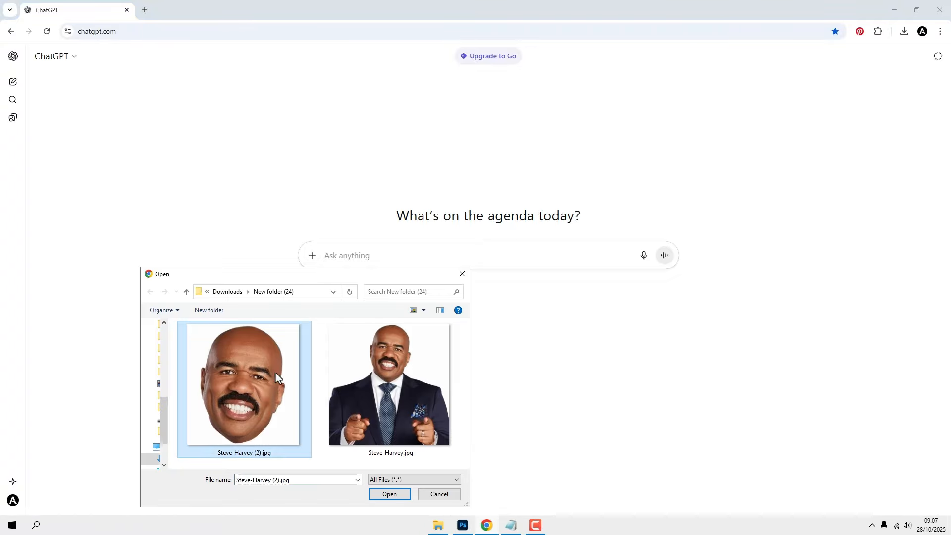
pyautogui.click(389, 494)
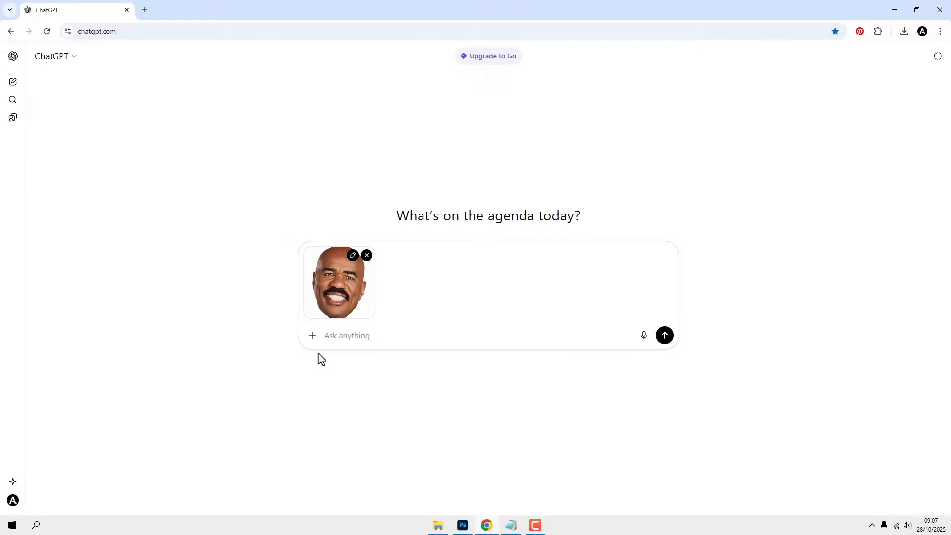
pyautogui.click(312, 337)
pyautogui.click(330, 382)
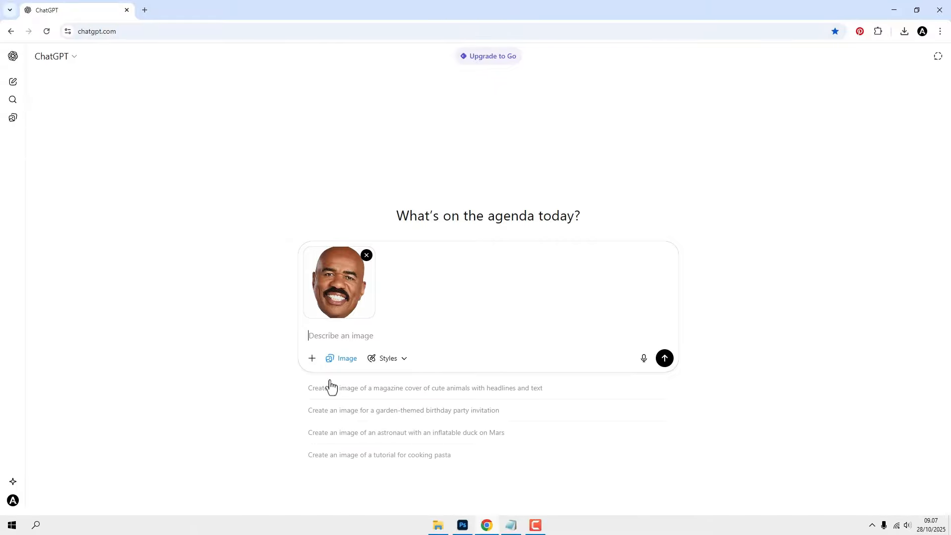
# - Copy the 3D balloon-art prompt text from Notepad and paste it into the ChatGPT image prompt
pyautogui.click(511, 526)
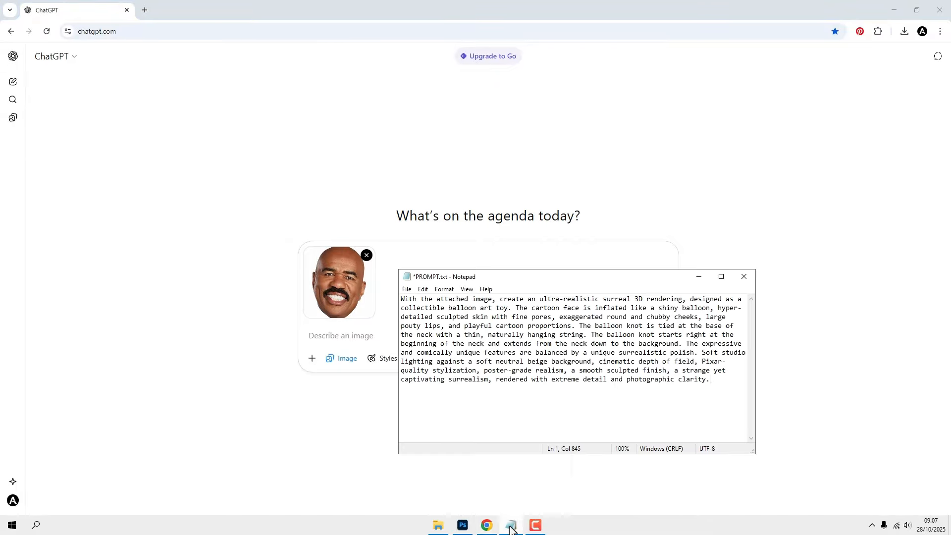
pyautogui.moveTo(713, 386); pyautogui.dragTo(382, 293)
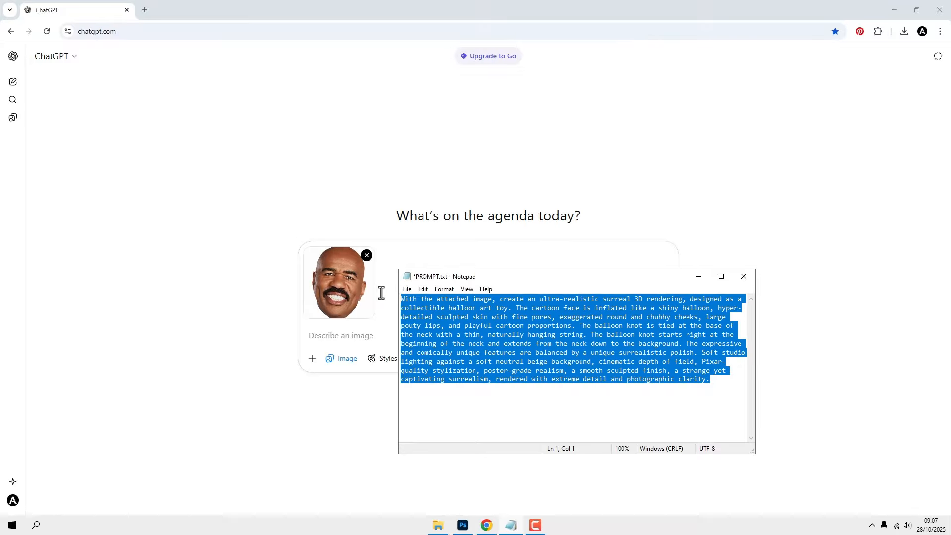
pyautogui.rightClick(425, 305)
pyautogui.click(447, 336)
pyautogui.click(344, 345)
pyautogui.rightClick(326, 336)
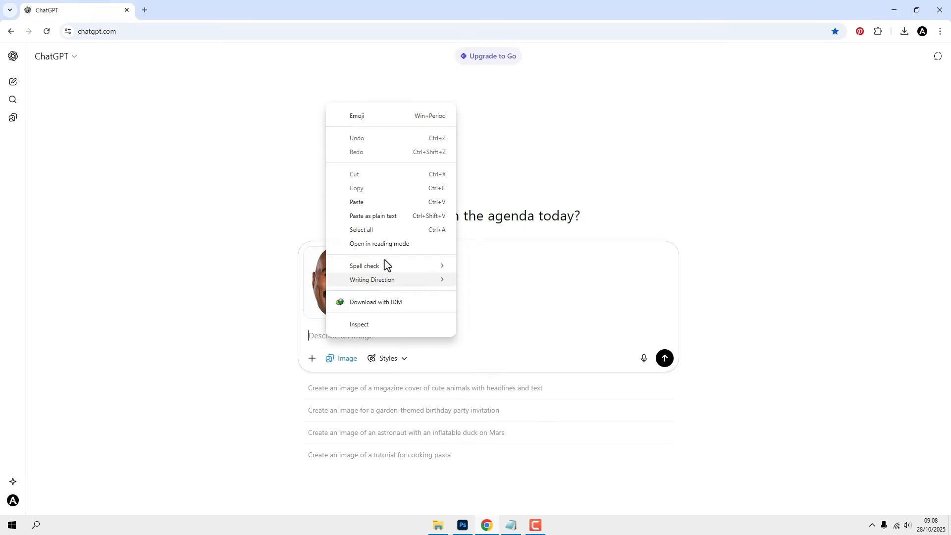
pyautogui.click(382, 207)
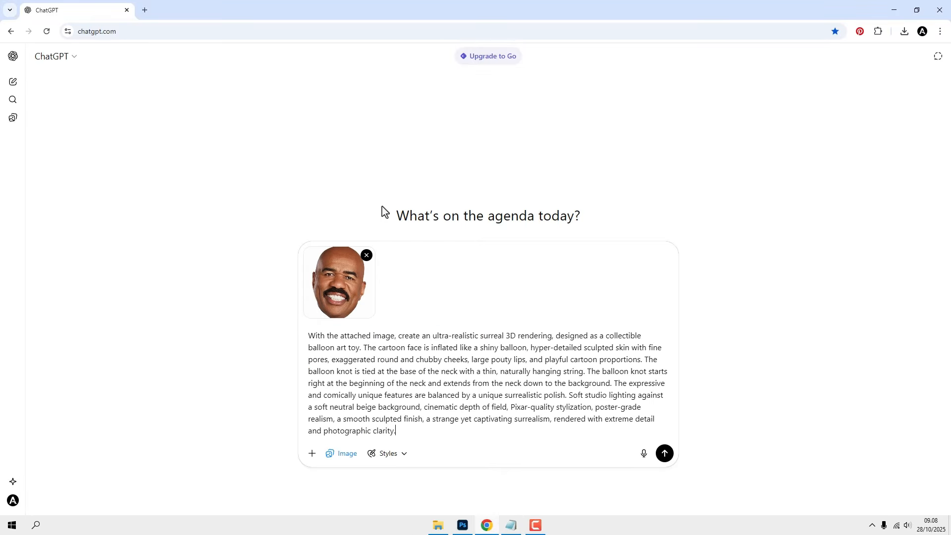
# - Send the prompt and download the generated balloon image
pyautogui.click(665, 458)
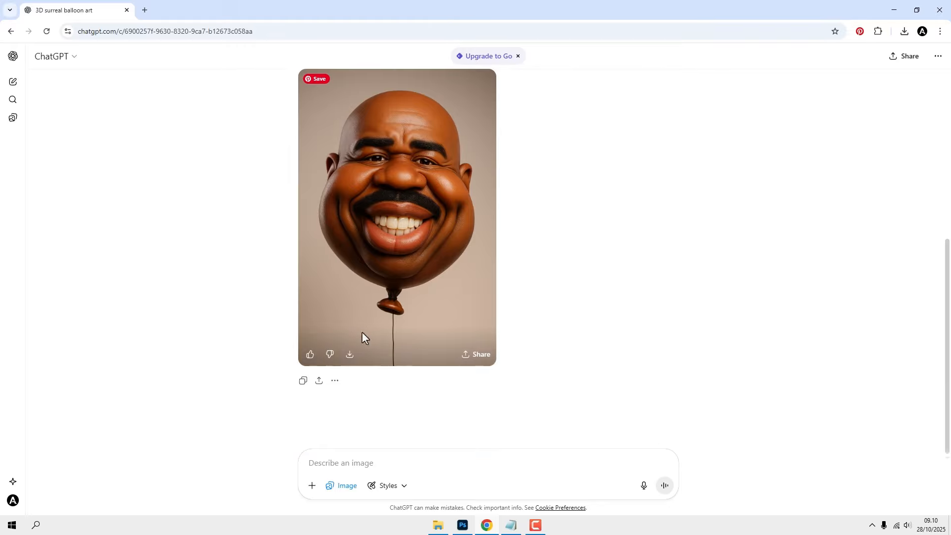
pyautogui.click(346, 358)
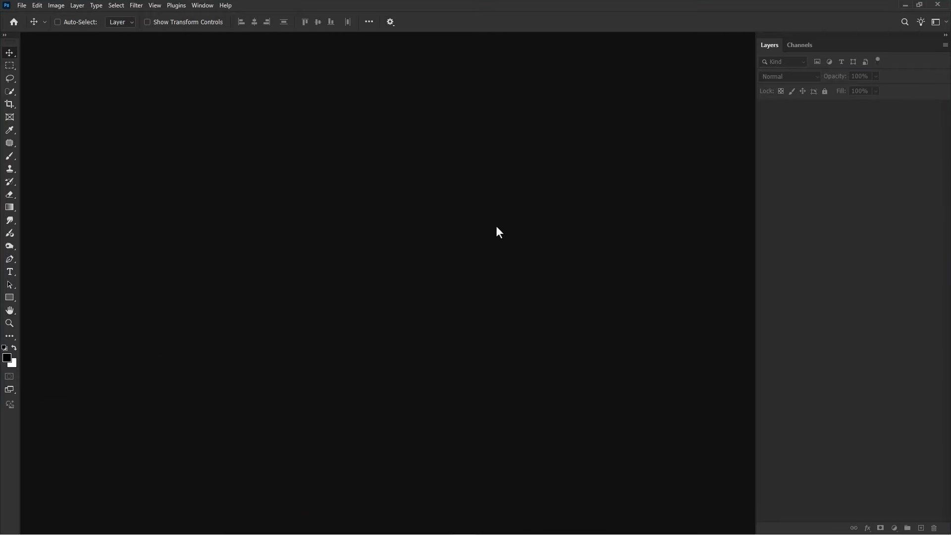
# - In Photoshop, create a new 2000 x 2414 px document at 100 ppi
pyautogui.click(22, 5)
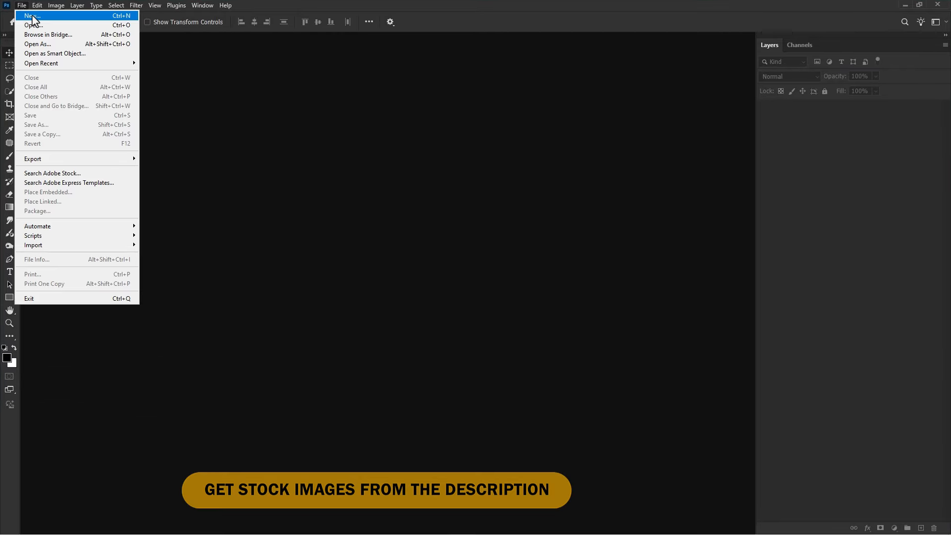
pyautogui.click(35, 14)
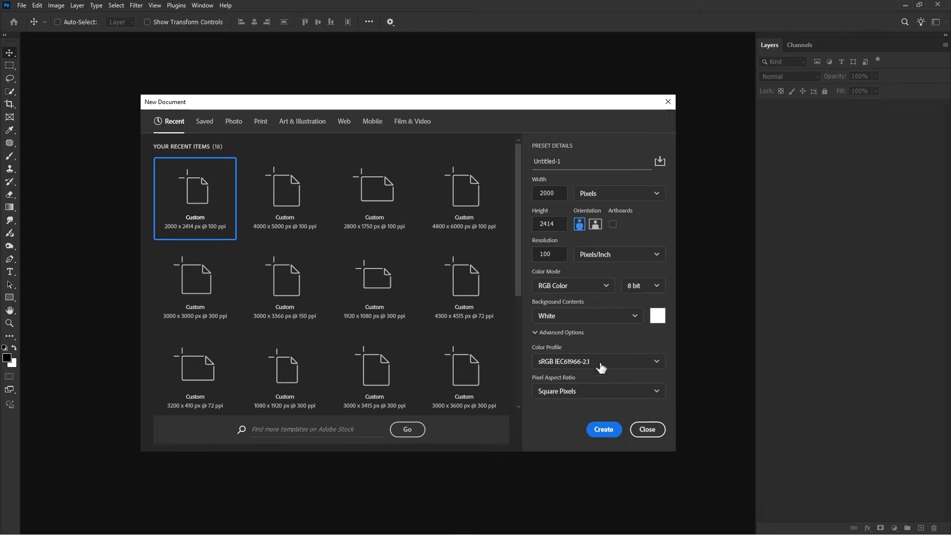
pyautogui.click(603, 430)
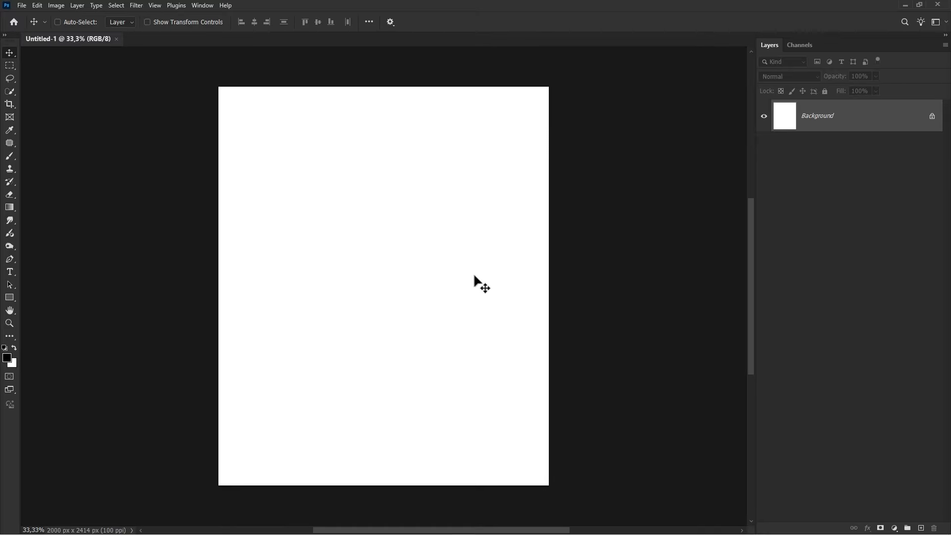
# - Place background stage 54456.png as an embedded layer and stretch it to fill the canvas
pyautogui.click(21, 6)
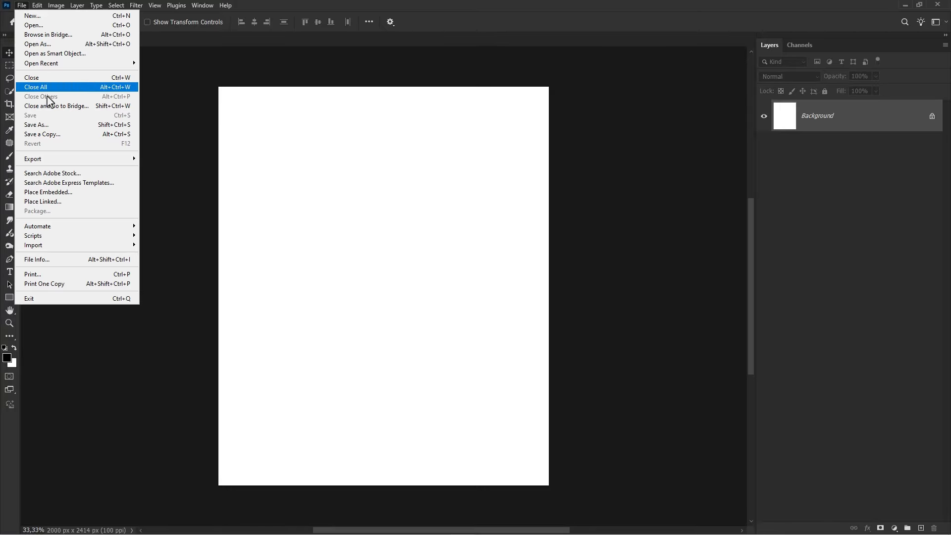
pyautogui.click(74, 191)
pyautogui.click(185, 149)
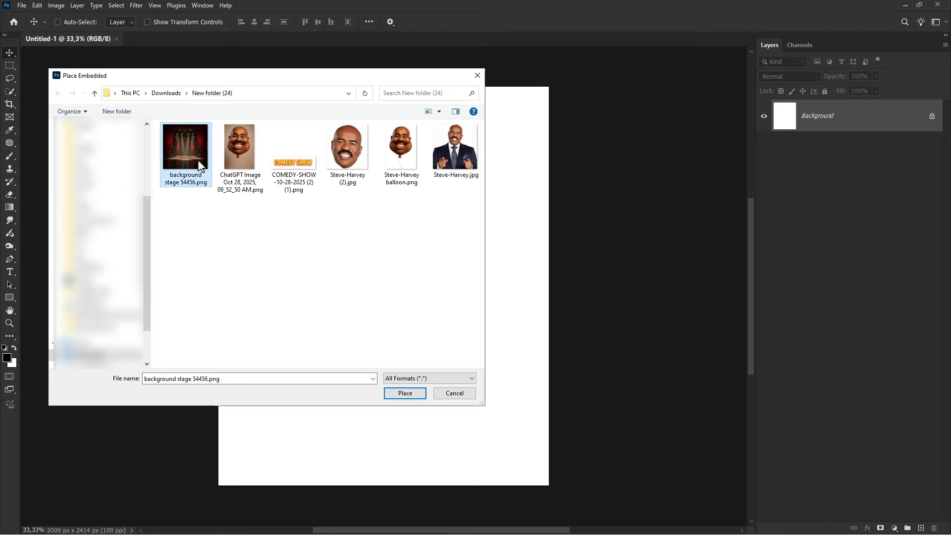
pyautogui.click(399, 393)
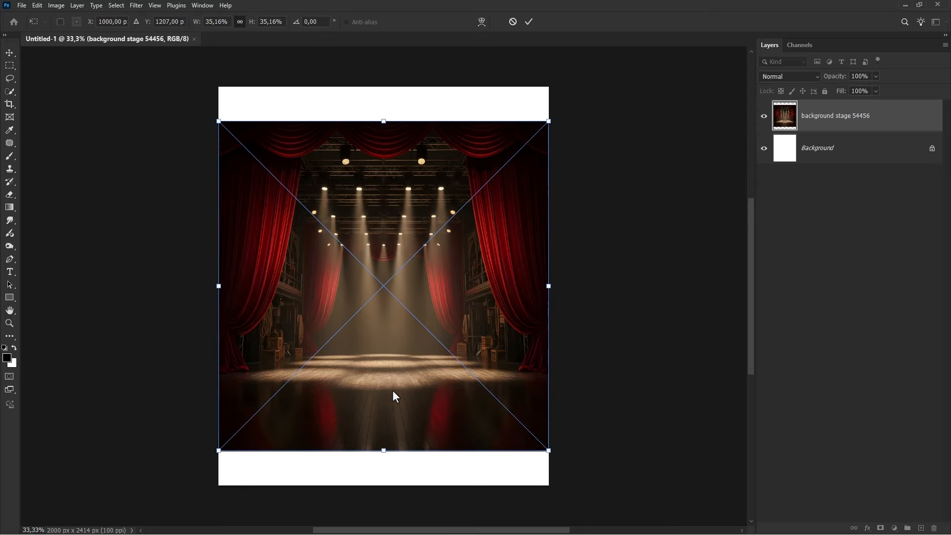
pyautogui.moveTo(384, 119); pyautogui.dragTo(384, 87)
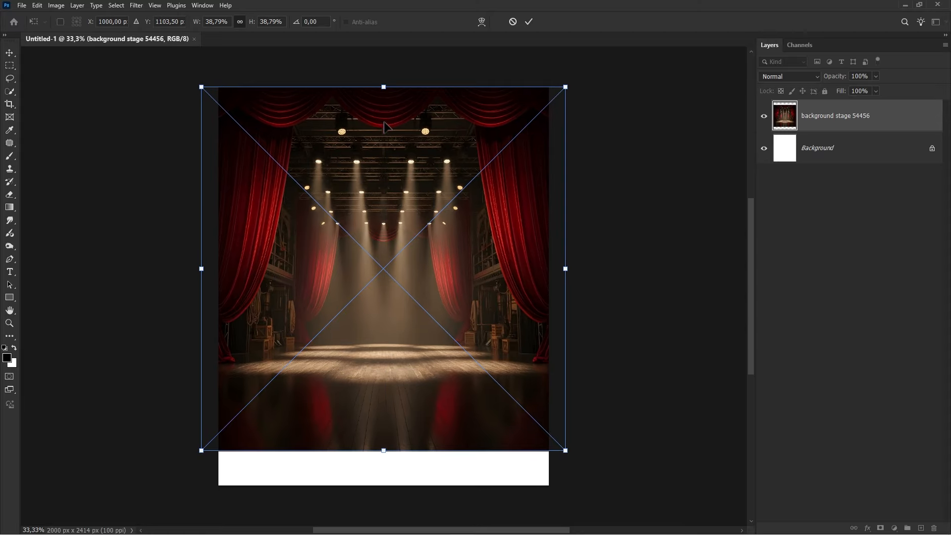
pyautogui.moveTo(386, 451); pyautogui.dragTo(385, 493)
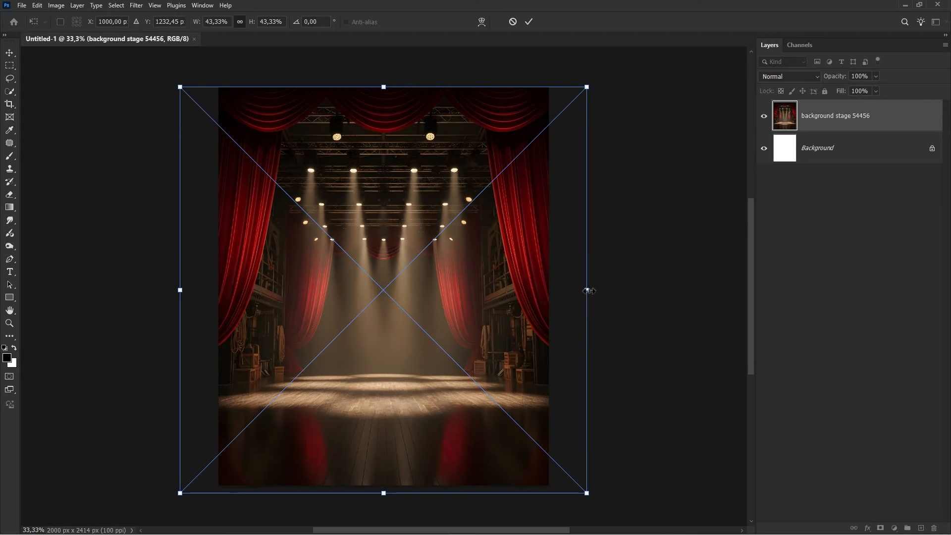
pyautogui.moveTo(588, 291); pyautogui.dragTo(573, 291)
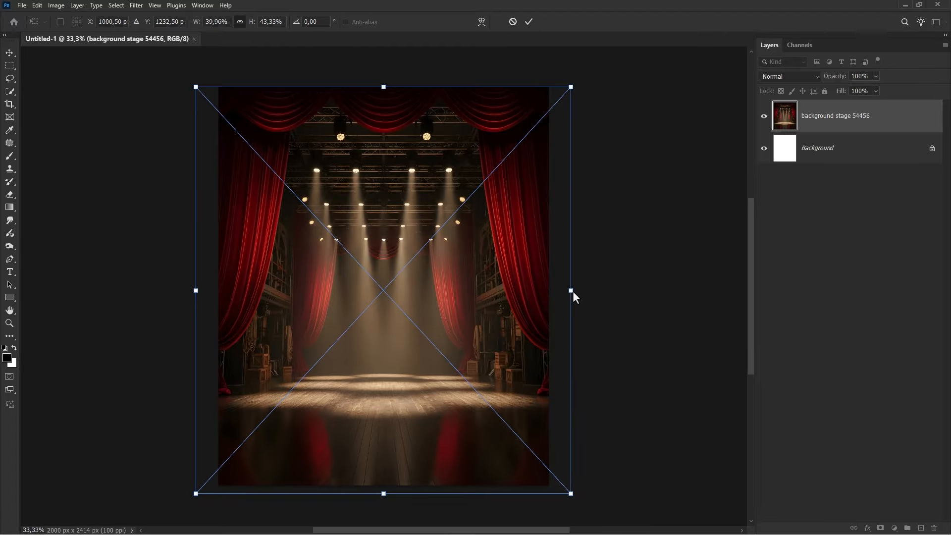
pyautogui.press('Return')
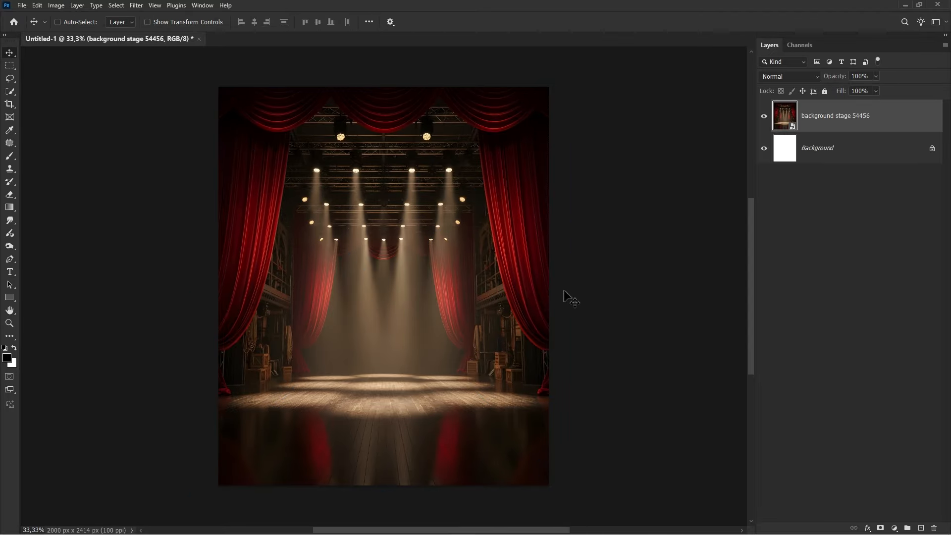
# - Place Steve-Harvey balloon.png as an embedded layer and scale it up to about 109% over the stage
pyautogui.click(22, 6)
pyautogui.click(57, 193)
pyautogui.click(402, 171)
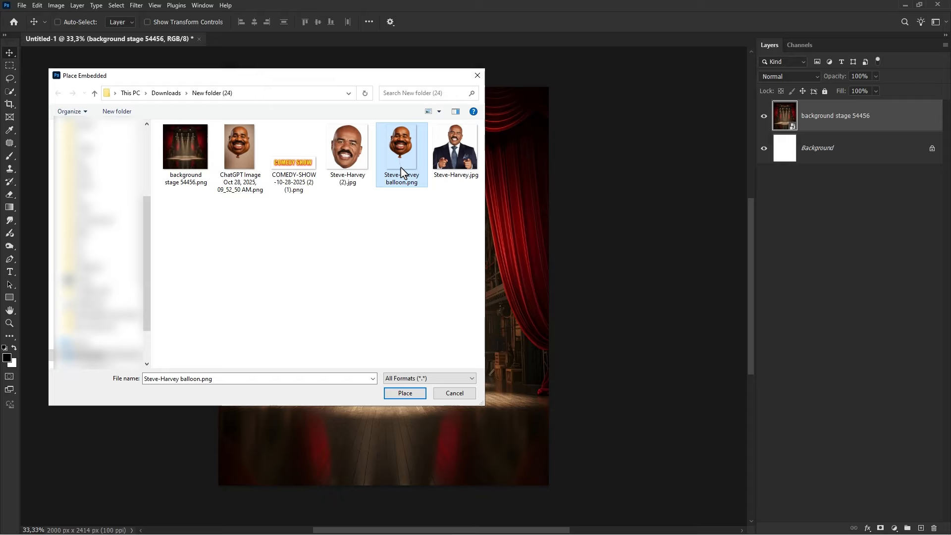
pyautogui.click(411, 391)
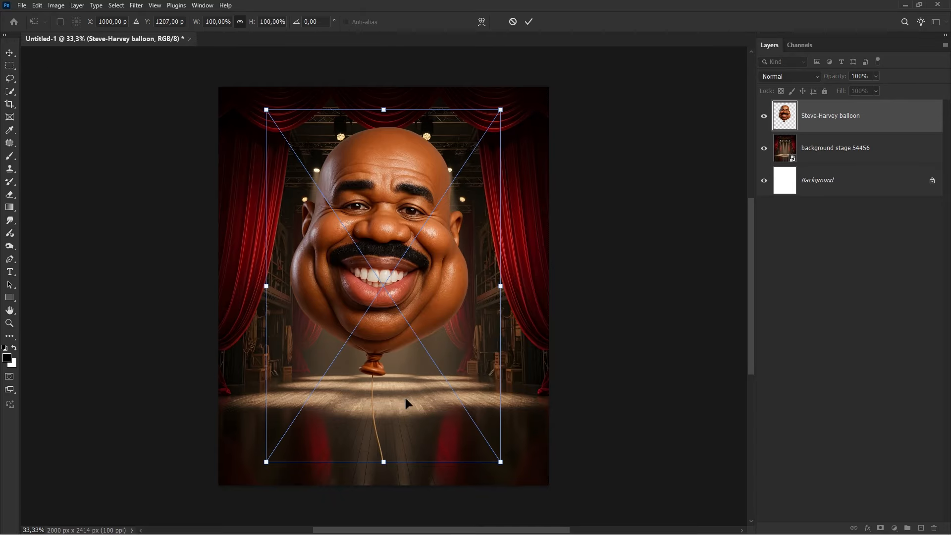
pyautogui.moveTo(384, 462); pyautogui.dragTo(387, 491)
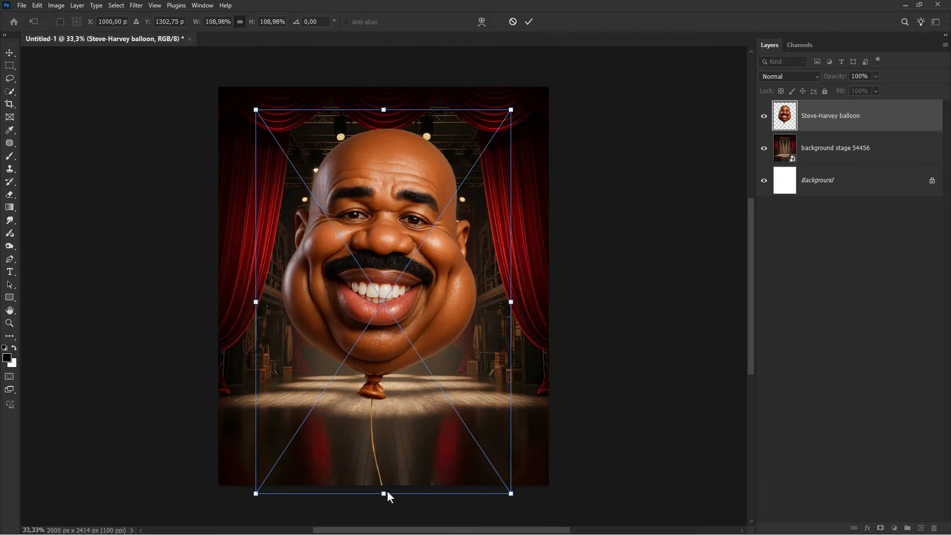
pyautogui.press('Return')
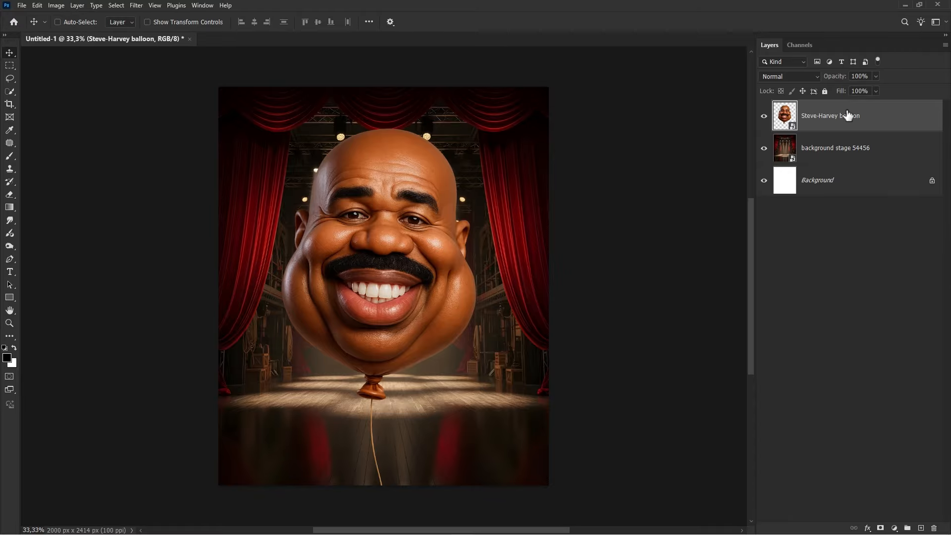
pyautogui.hotkey('ctrl', '0')
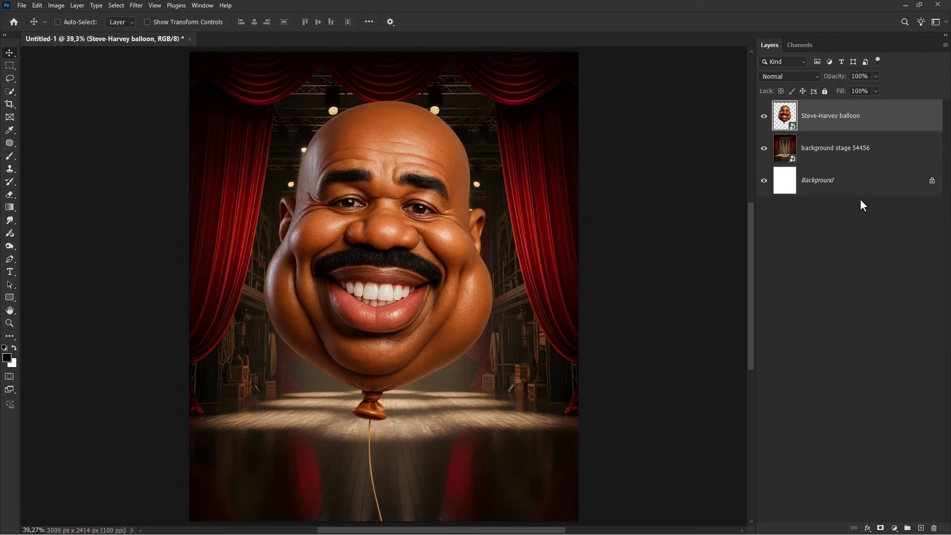
# - Add a Selective Color adjustment layer clipped to the balloon layer
pyautogui.click(895, 528)
pyautogui.click(890, 517)
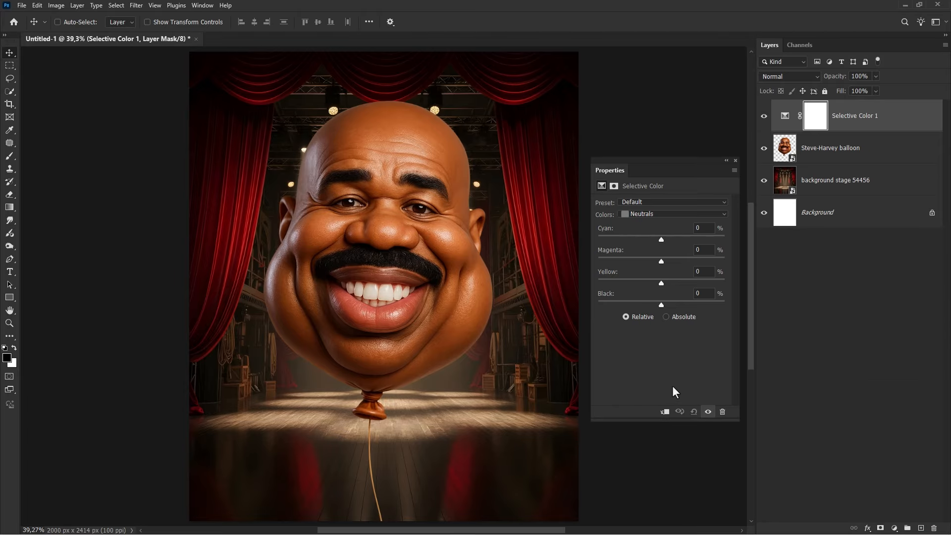
pyautogui.click(664, 413)
# - Adjust Selective Color: Reds black -3, Yellows cyan +59 and magenta -5 with less black, and slightly less black in Whites
pyautogui.click(644, 214)
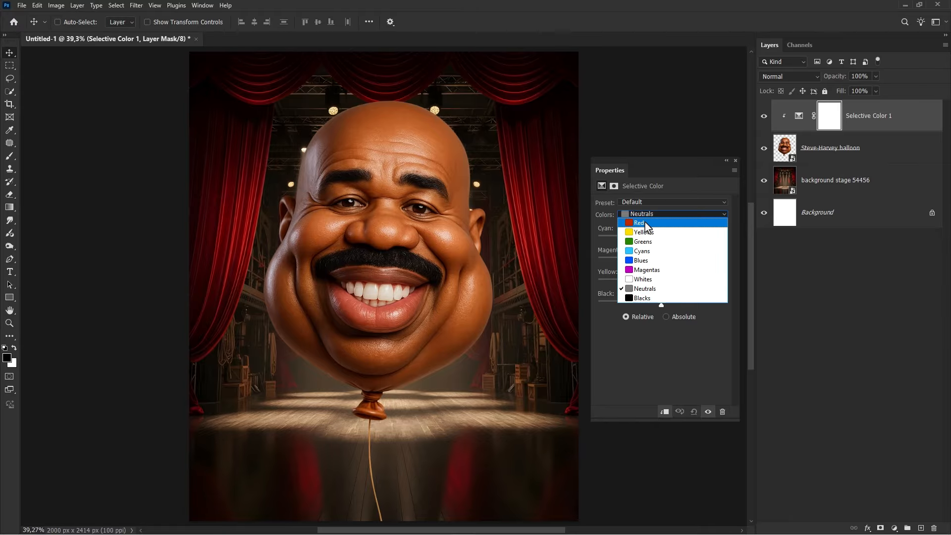
pyautogui.click(642, 222)
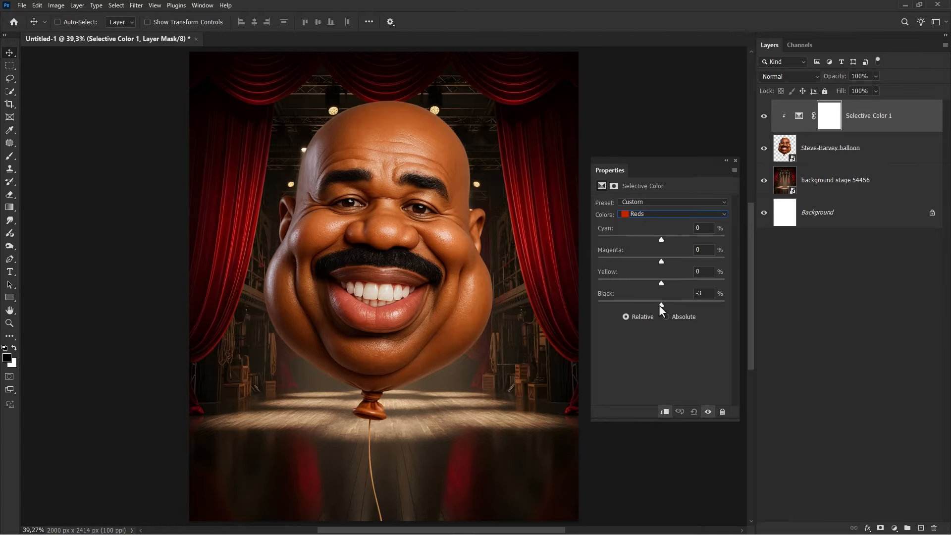
pyautogui.click(650, 215)
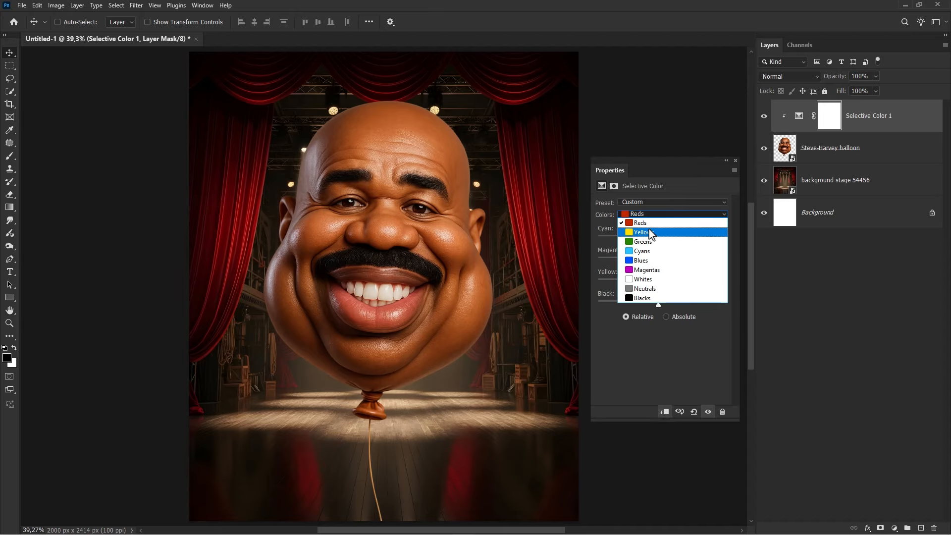
pyautogui.click(649, 228)
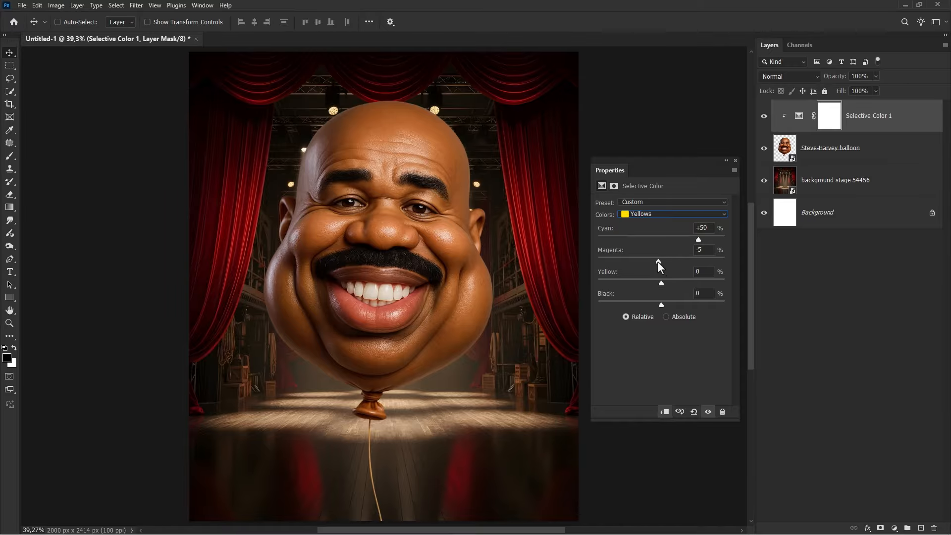
pyautogui.moveTo(654, 304); pyautogui.dragTo(646, 304)
pyautogui.click(641, 213)
pyautogui.click(642, 277)
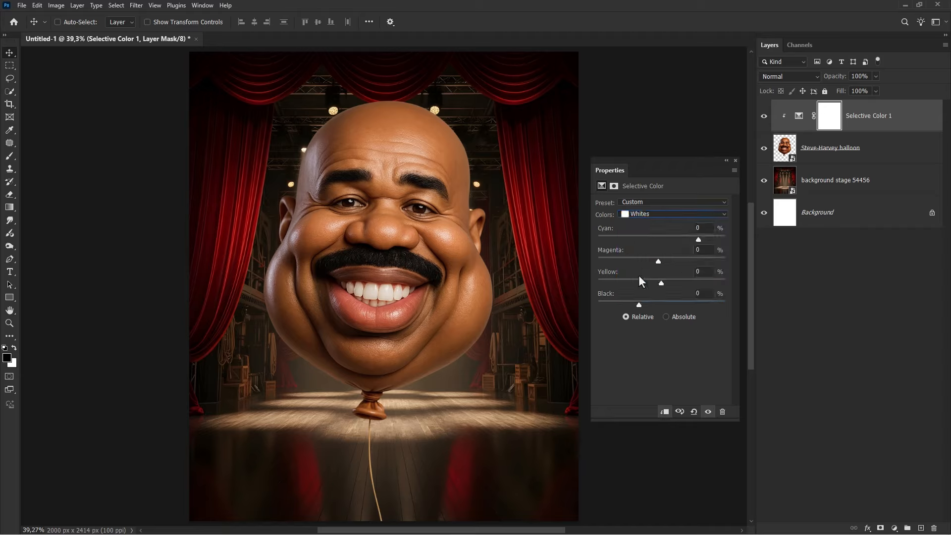
pyautogui.moveTo(659, 304); pyautogui.dragTo(650, 303)
pyautogui.click(735, 160)
# - Toggle the Selective Color layer's visibility to compare the balloon before and after
pyautogui.click(764, 116)
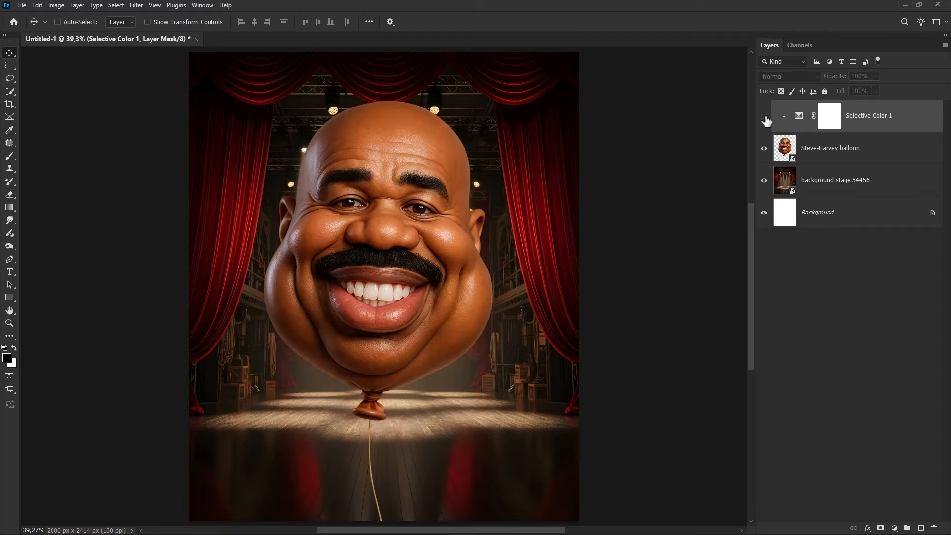
pyautogui.click(763, 116)
pyautogui.click(857, 118)
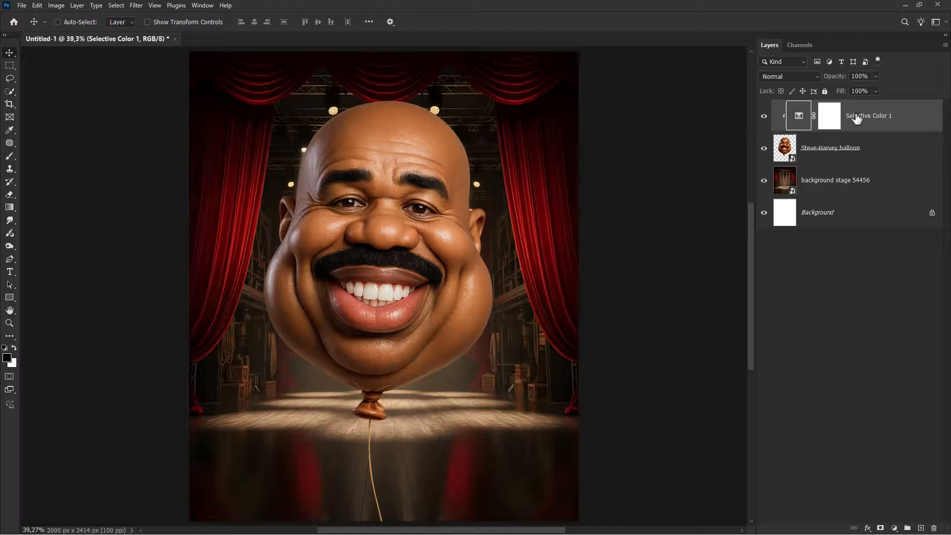
# - Add a red Solid Color fill layer directly above the background stage layer
pyautogui.click(859, 181)
pyautogui.click(894, 528)
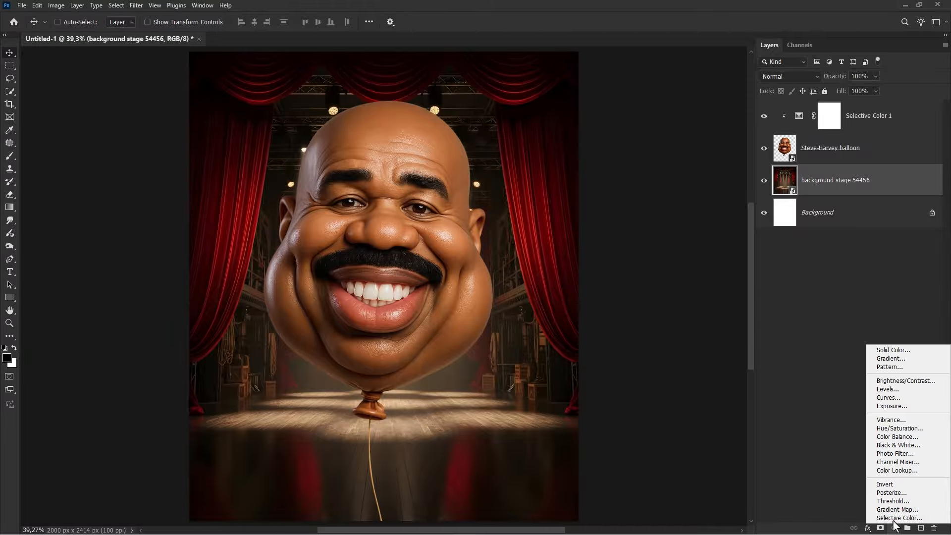
pyautogui.click(885, 351)
pyautogui.moveTo(617, 198); pyautogui.dragTo(648, 168)
pyautogui.click(718, 177)
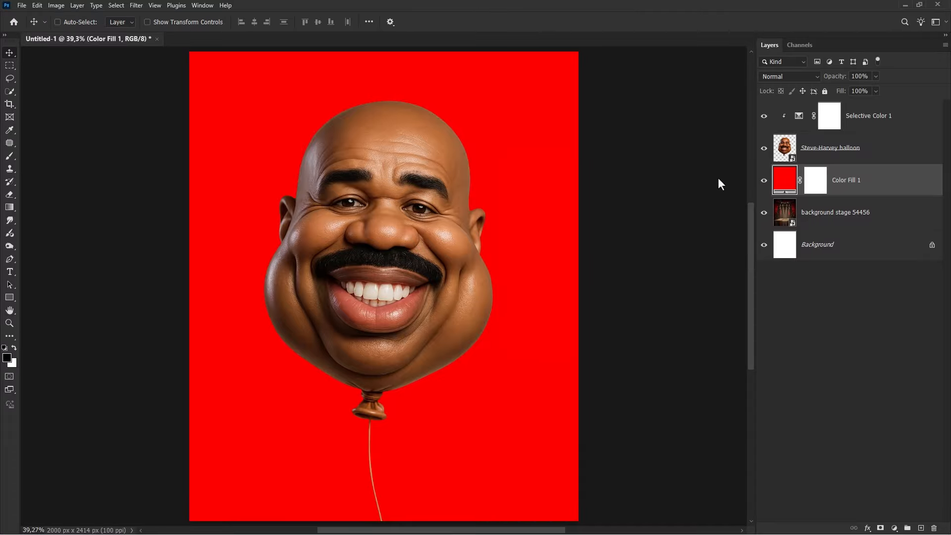
# - Set the Color Fill layer's blend mode to Color Dodge and change its color to #977c00
pyautogui.click(782, 77)
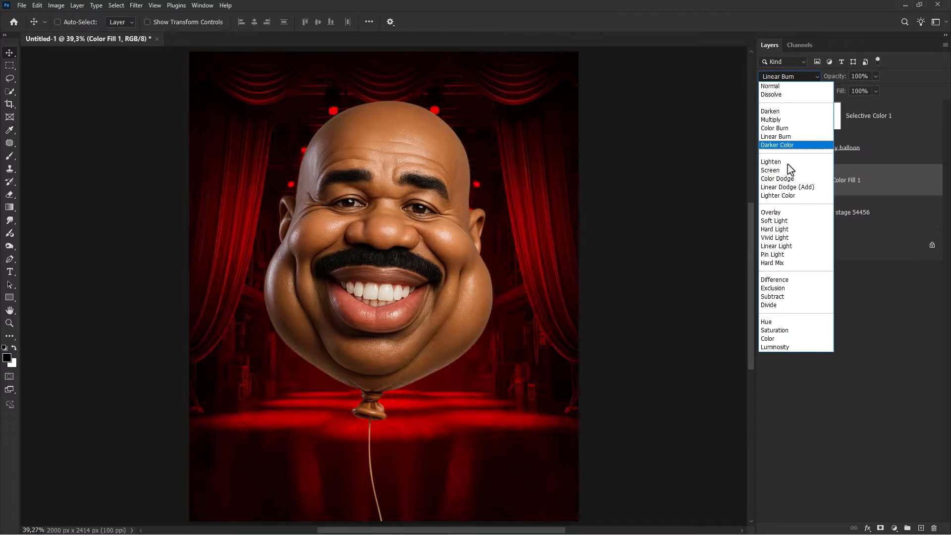
pyautogui.click(787, 182)
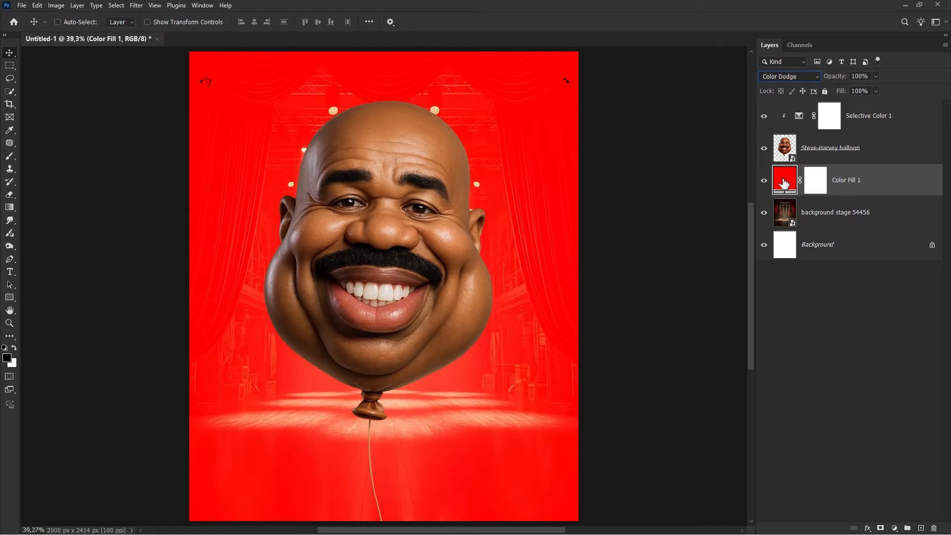
pyautogui.doubleClick(783, 182)
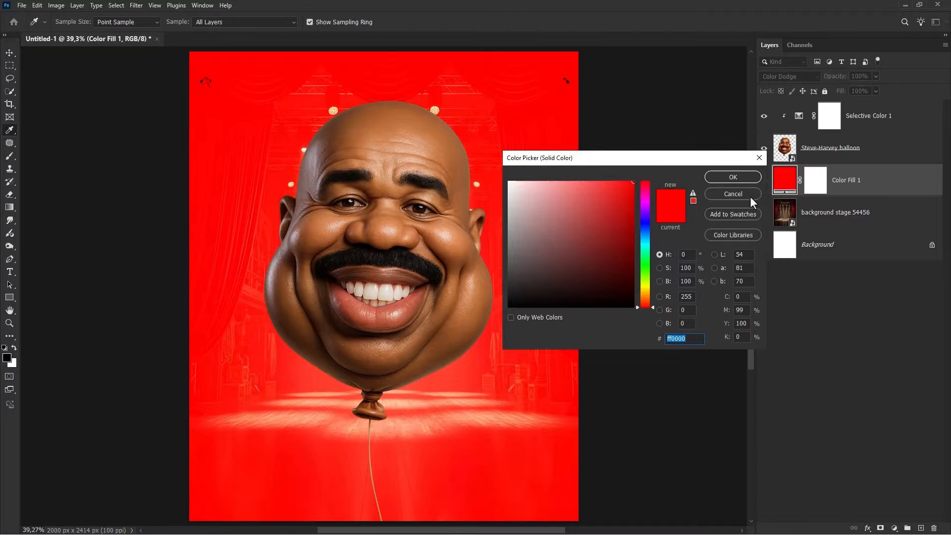
pyautogui.click(634, 228)
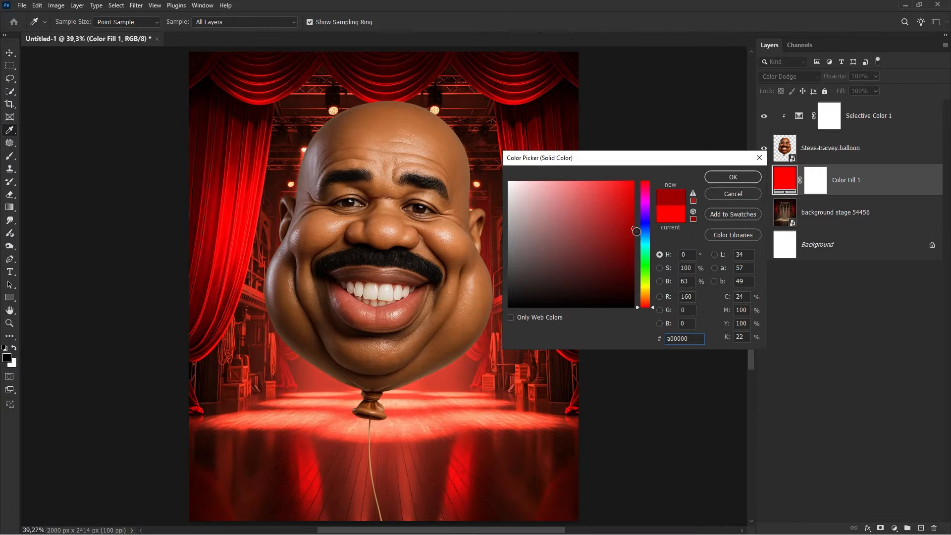
pyautogui.moveTo(642, 275); pyautogui.dragTo(647, 289)
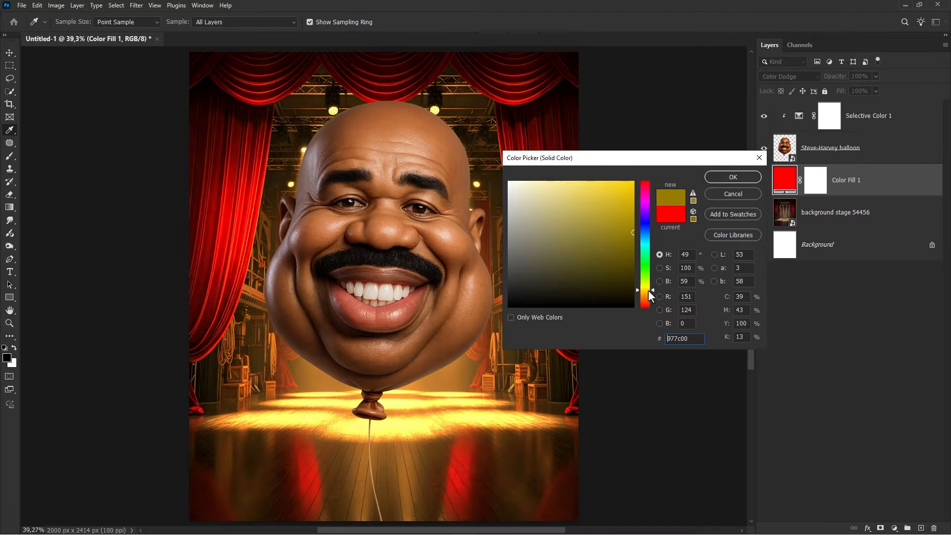
pyautogui.click(734, 179)
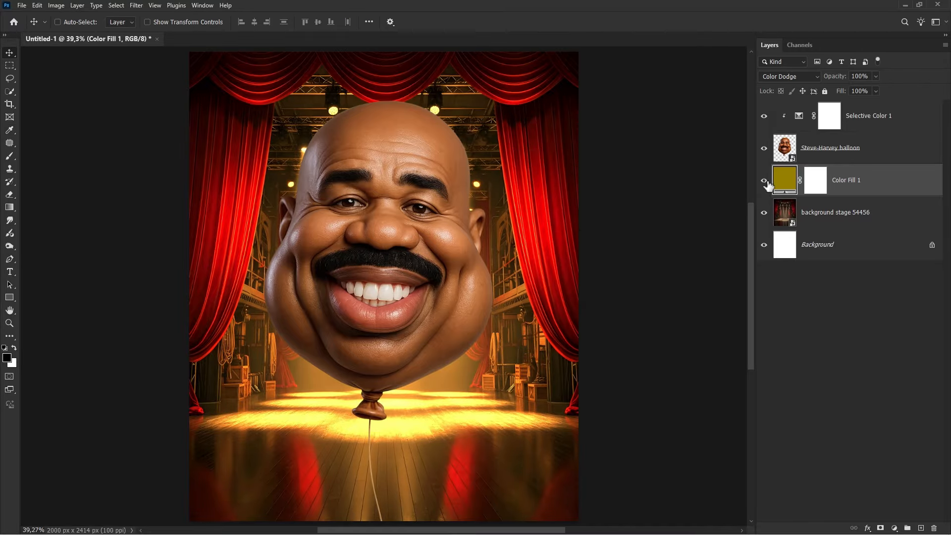
# - Invert the Color Fill layer's mask to hide the golden glow entirely
pyautogui.click(763, 182)
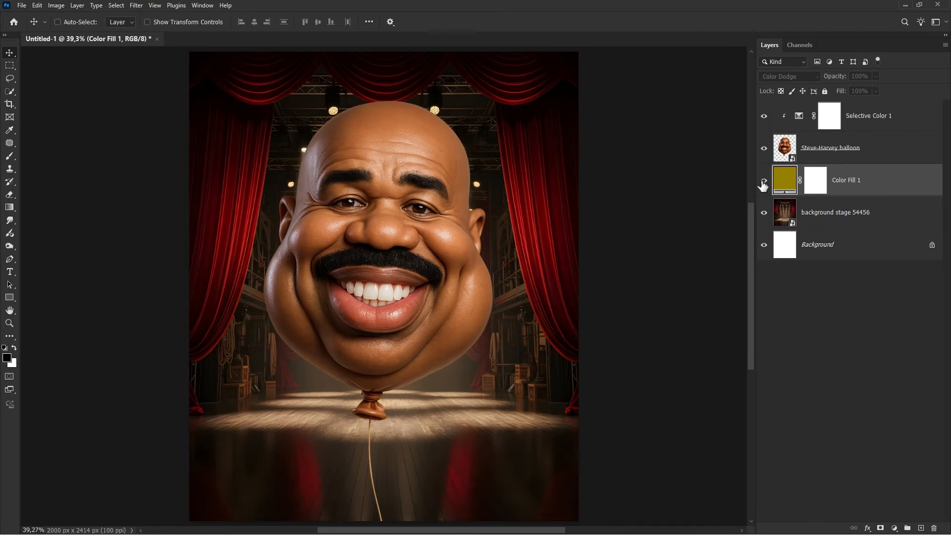
pyautogui.click(764, 183)
pyautogui.click(824, 181)
pyautogui.hotkey('ctrl', 'i')
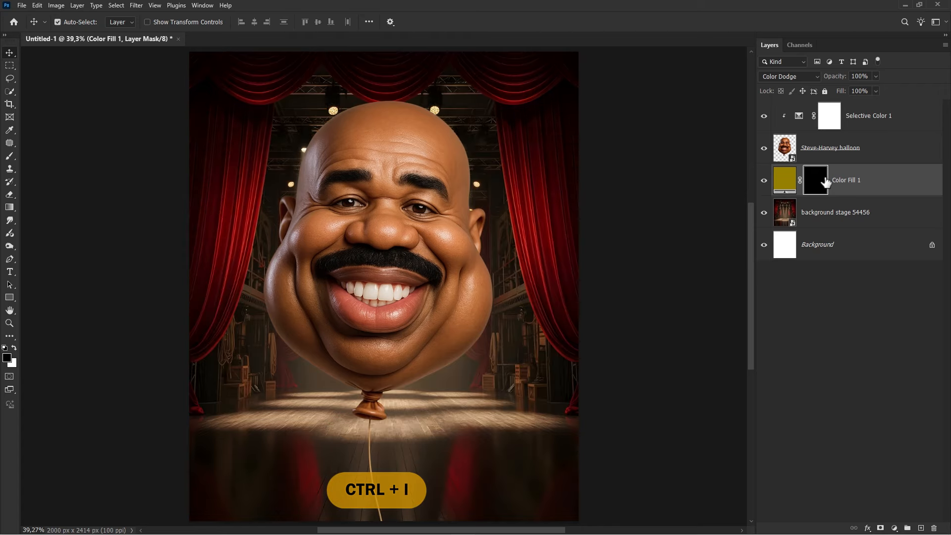
# - Paint white into the Color Fill mask with a large soft brush at 14% flow to bring the glow back over the stage floor
pyautogui.click(9, 155)
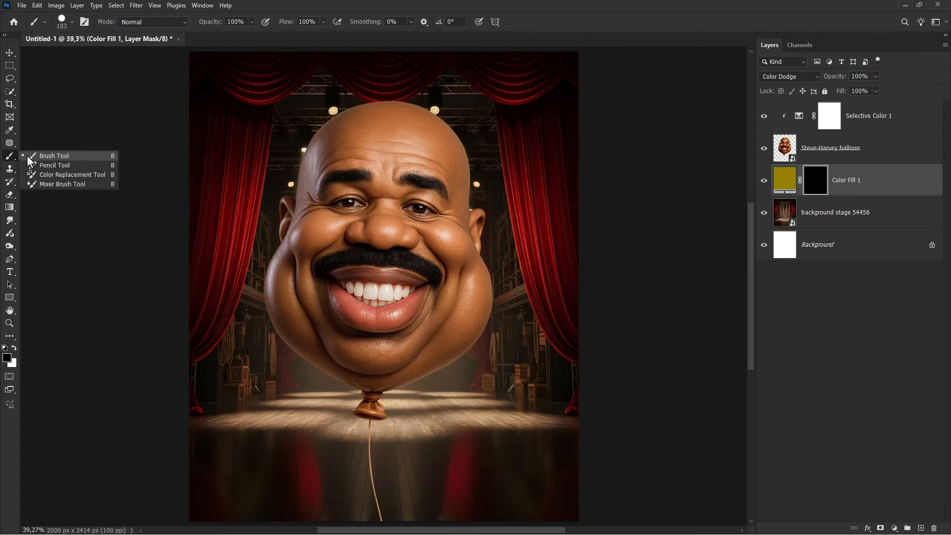
pyautogui.click(15, 348)
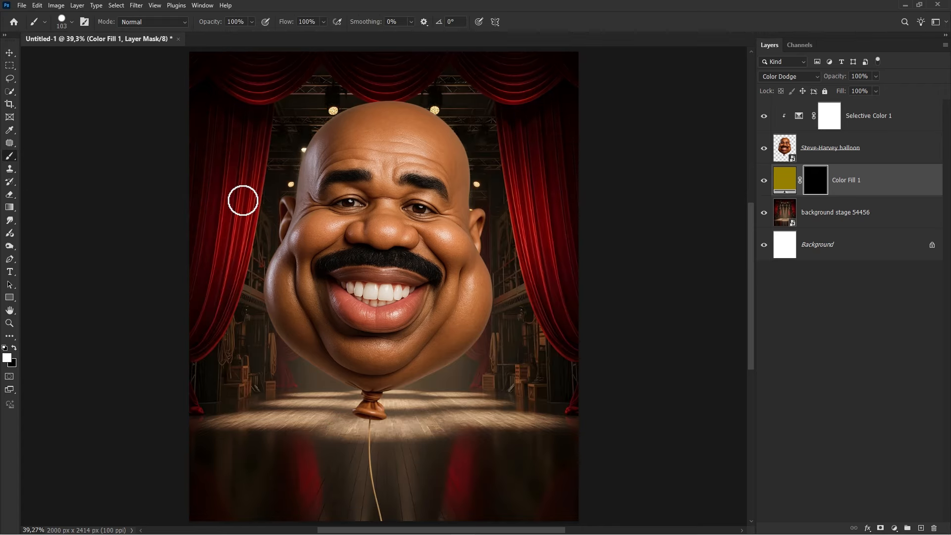
pyautogui.rightClick(242, 200)
pyautogui.click(285, 311)
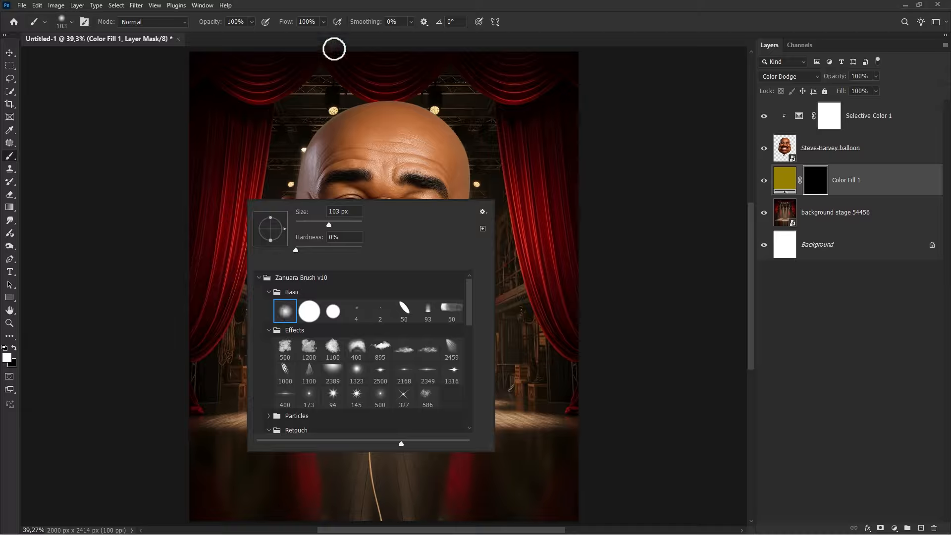
pyautogui.click(323, 22)
pyautogui.click(284, 34)
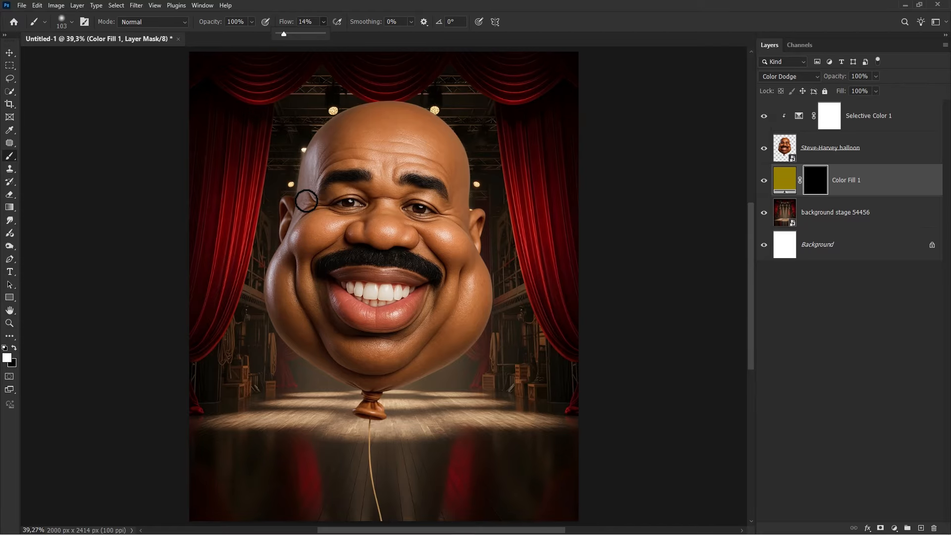
pyautogui.moveTo(376, 202); pyautogui.dragTo(386, 202)
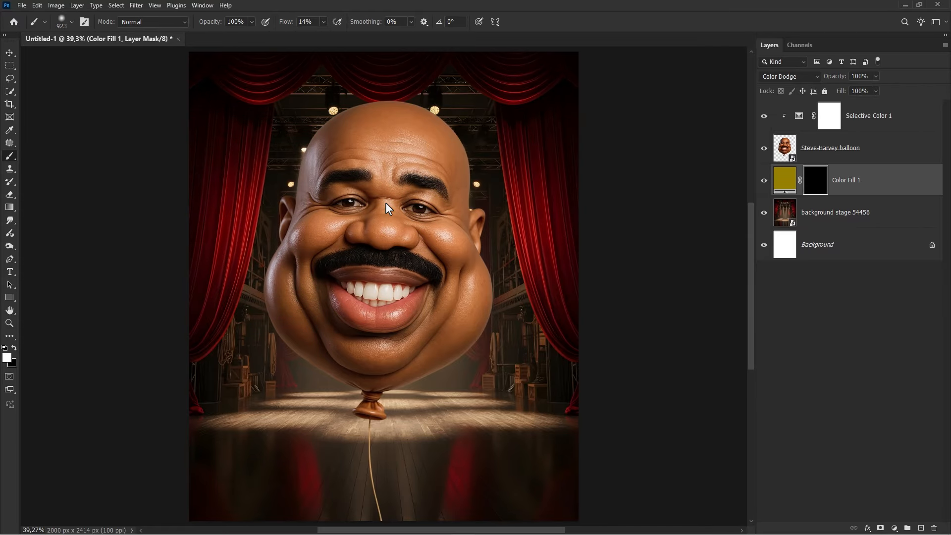
pyautogui.moveTo(227, 390)
pyautogui.mouseDown()
pyautogui.moveTo(273, 381)
pyautogui.moveTo(286, 363)
pyautogui.moveTo(267, 366)
pyautogui.moveTo(276, 361)
pyautogui.moveTo(344, 397)
pyautogui.moveTo(403, 361)
pyautogui.moveTo(436, 356)
pyautogui.moveTo(510, 393)
pyautogui.moveTo(418, 359)
pyautogui.moveTo(233, 372)
pyautogui.mouseUp()
pyautogui.scroll(-1, 285, 365)
pyautogui.scroll(-2, 285, 365)
pyautogui.press(']')
pyautogui.press(']')
pyautogui.scroll(1, 294, 353)
pyautogui.scroll(-1, 272, 361)
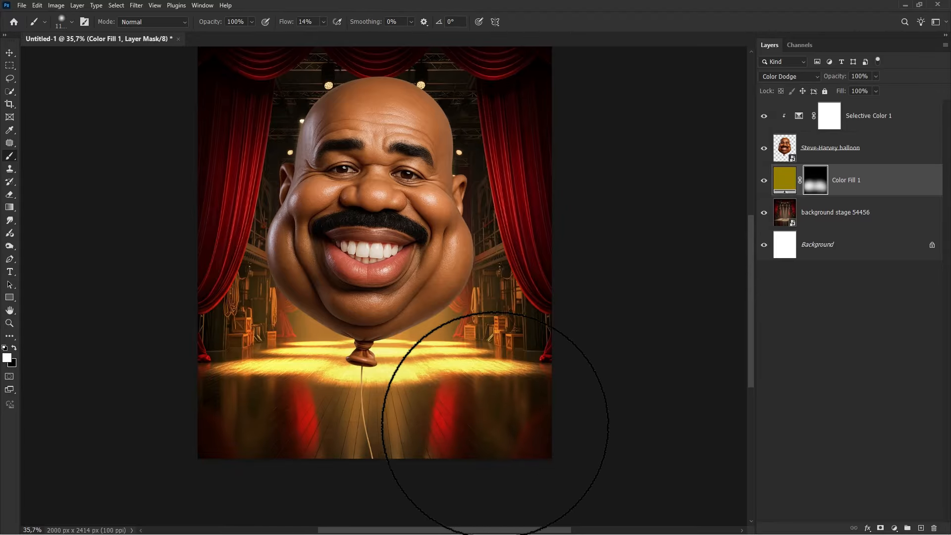
pyautogui.moveTo(495, 424)
pyautogui.mouseDown()
pyautogui.moveTo(426, 323)
pyautogui.moveTo(303, 350)
pyautogui.mouseUp()
pyautogui.scroll(1, 304, 351)
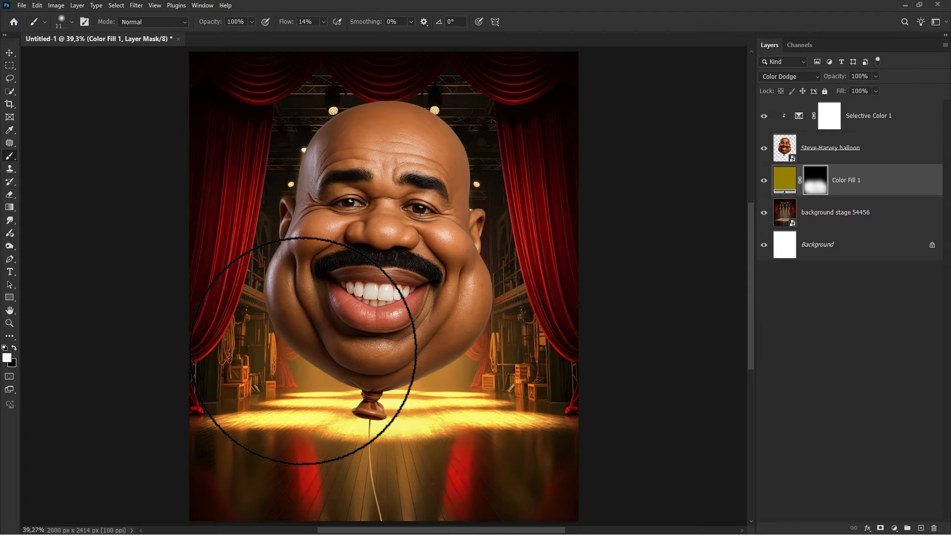
pyautogui.press('v')
pyautogui.click(765, 182)
pyautogui.click(765, 182)
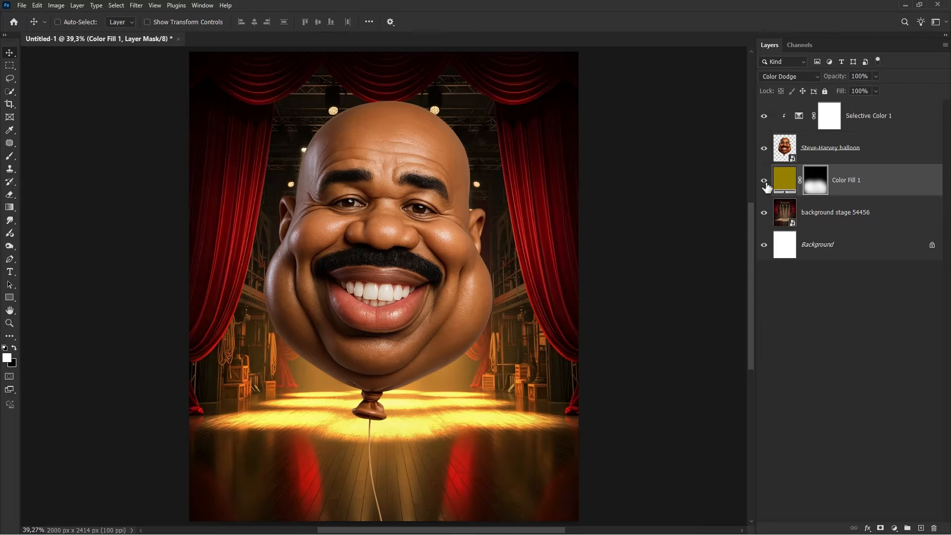
pyautogui.click(853, 186)
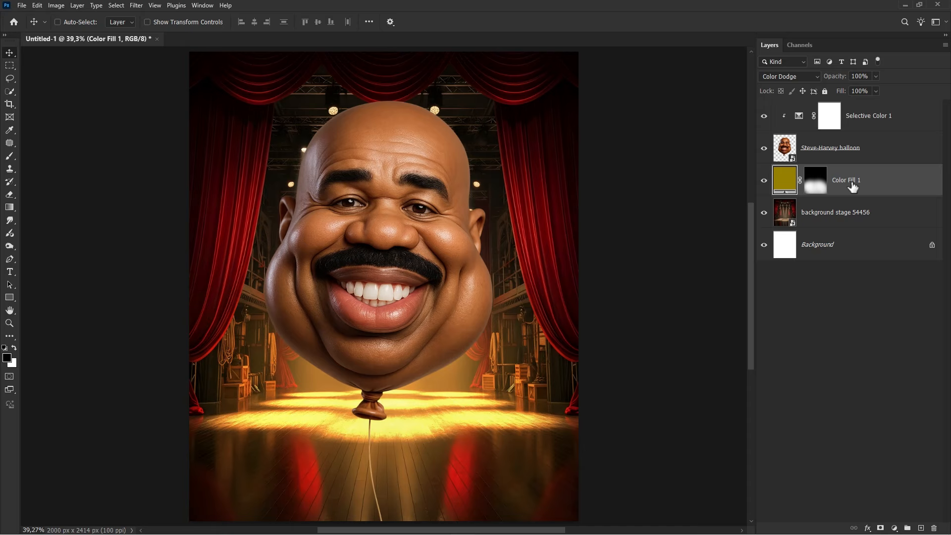
# - Add an Exposure adjustment above the background stage layer and raise exposure to +1.82
pyautogui.click(855, 212)
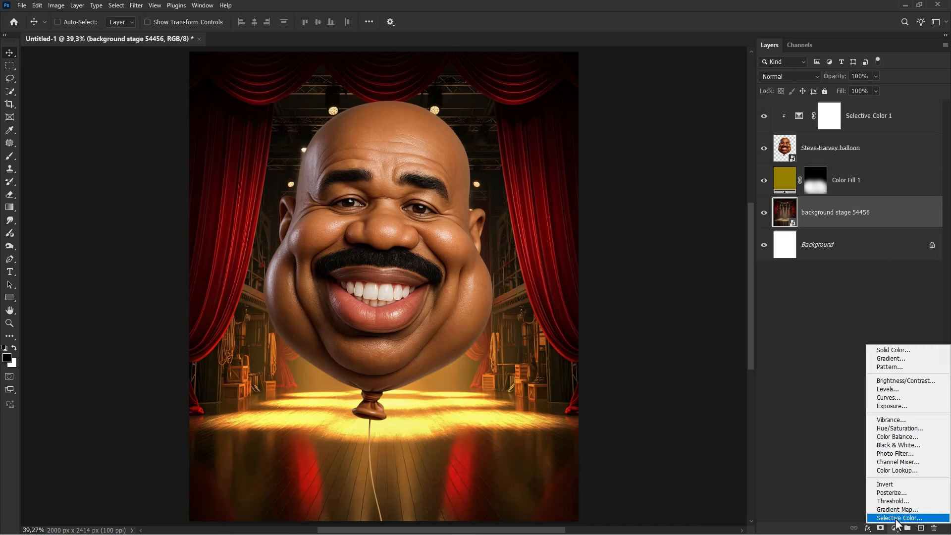
pyautogui.click(904, 406)
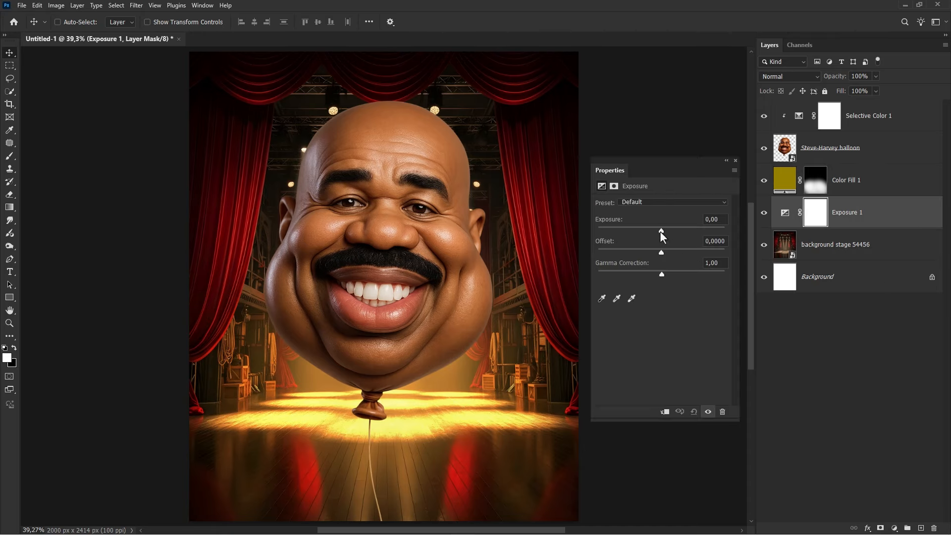
pyautogui.moveTo(661, 231); pyautogui.dragTo(680, 239)
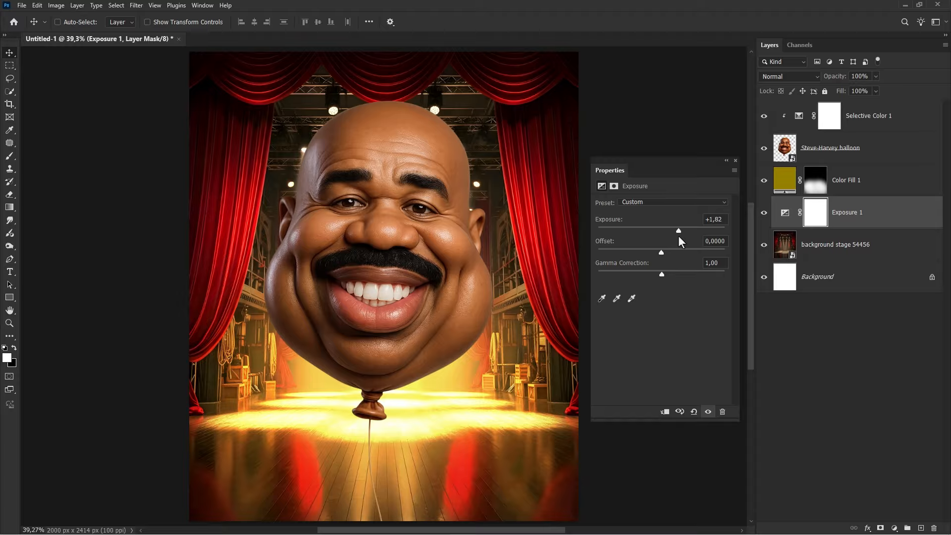
# - Invert the Exposure layer's mask and paint white into it with the soft brush around the balloon and over the lower stage floor
pyautogui.click(735, 160)
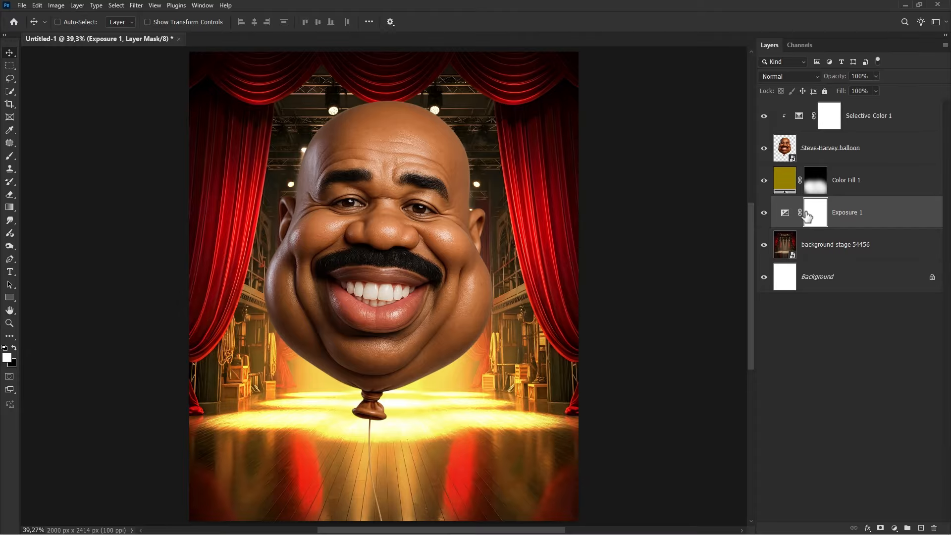
pyautogui.hotkey('ctrl', 'i')
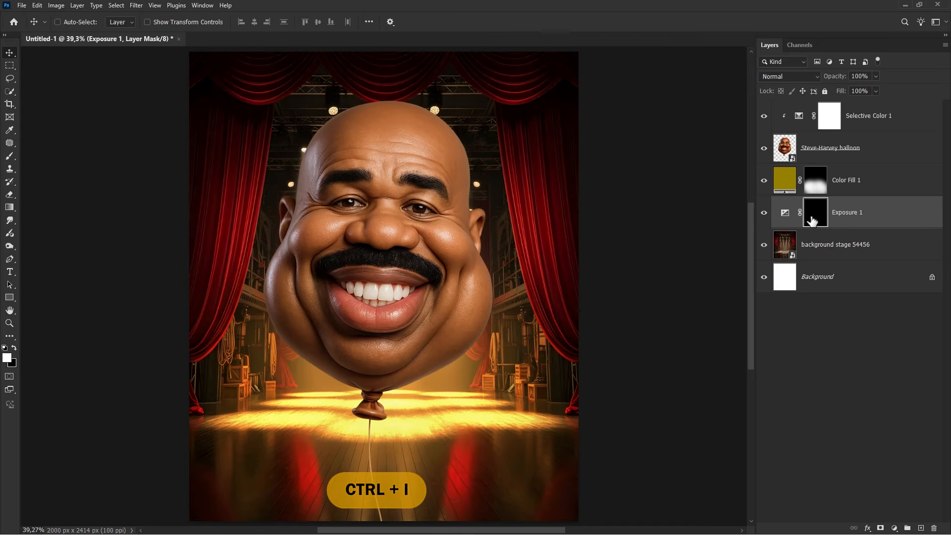
pyautogui.rightClick(12, 161)
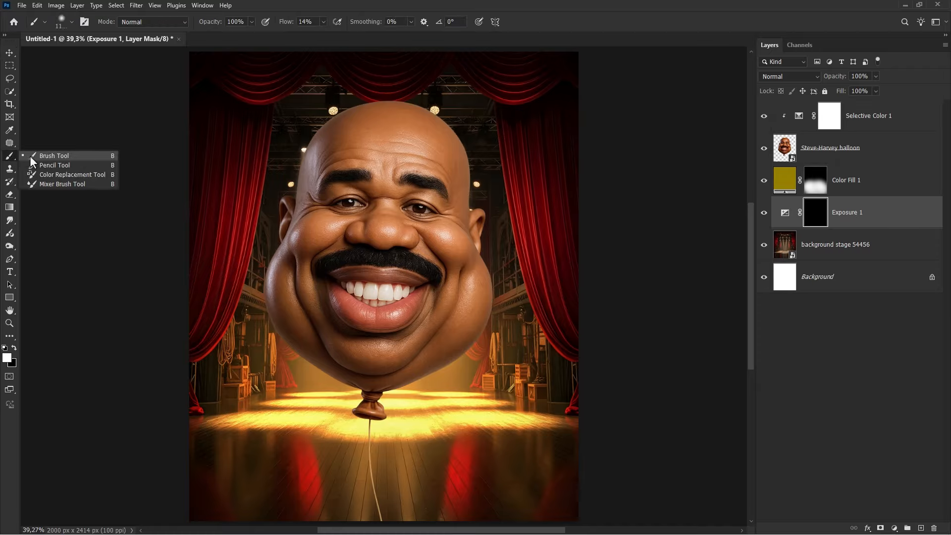
pyautogui.click(50, 155)
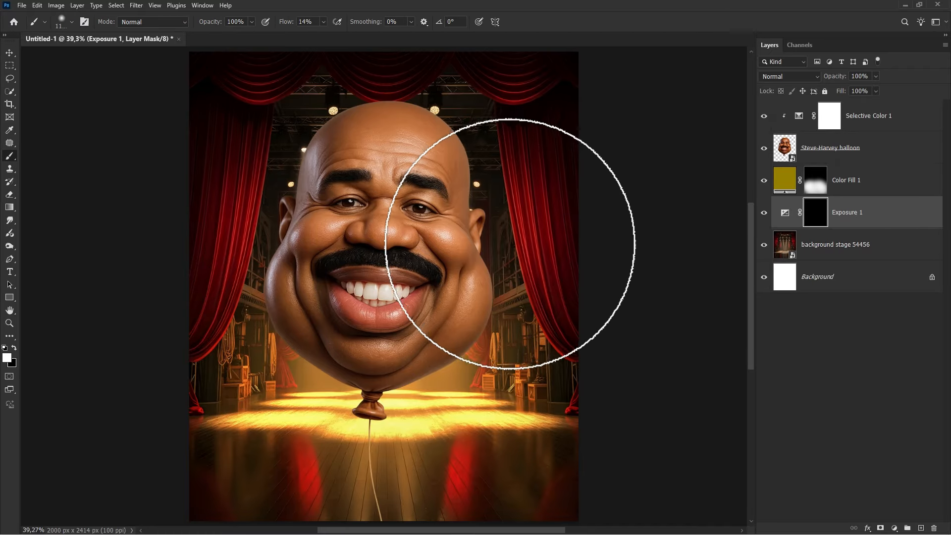
pyautogui.moveTo(520, 234)
pyautogui.mouseDown()
pyautogui.moveTo(522, 258)
pyautogui.moveTo(530, 250)
pyautogui.moveTo(525, 195)
pyautogui.moveTo(521, 260)
pyautogui.moveTo(495, 276)
pyautogui.mouseUp()
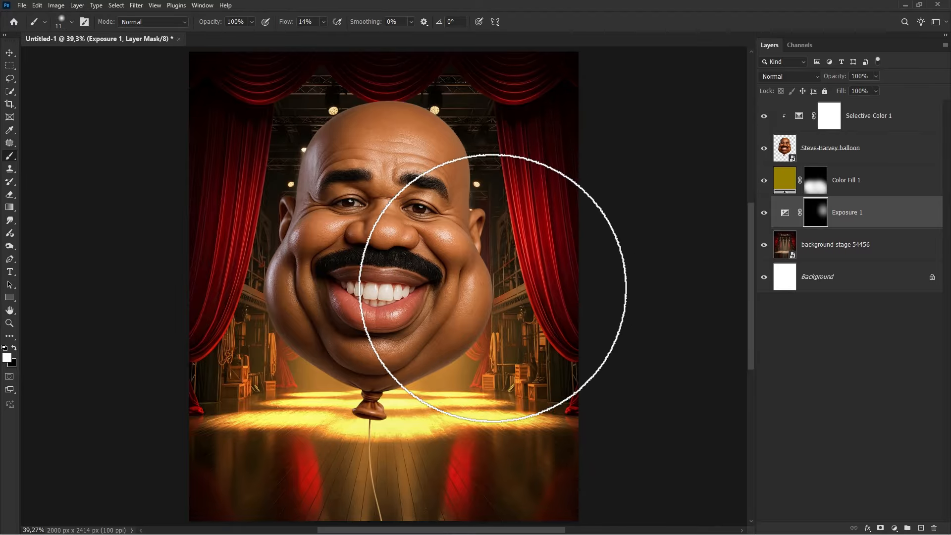
pyautogui.moveTo(243, 272)
pyautogui.mouseDown()
pyautogui.moveTo(252, 193)
pyautogui.moveTo(242, 252)
pyautogui.moveTo(228, 186)
pyautogui.moveTo(221, 242)
pyautogui.moveTo(231, 248)
pyautogui.moveTo(237, 331)
pyautogui.moveTo(268, 341)
pyautogui.moveTo(469, 347)
pyautogui.moveTo(358, 350)
pyautogui.moveTo(283, 392)
pyautogui.mouseUp()
pyautogui.scroll(-2, 357, 357)
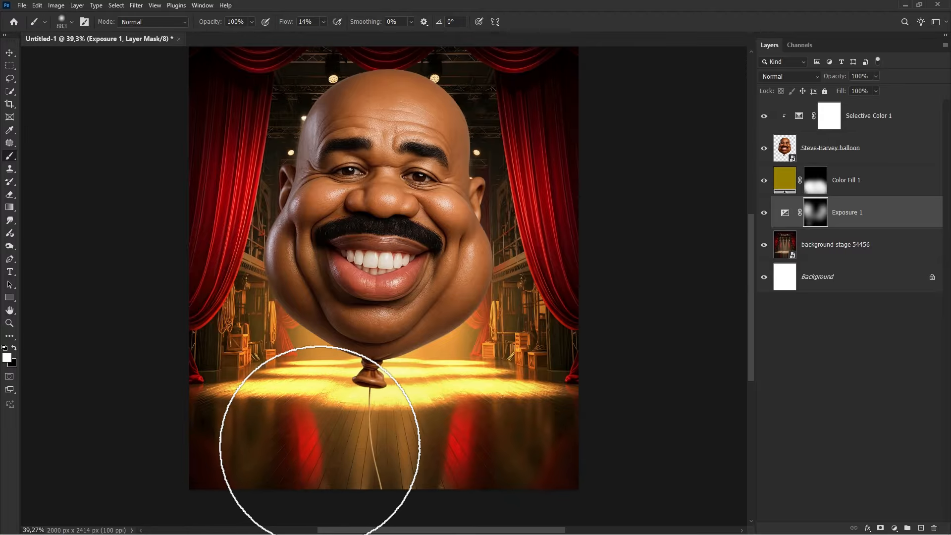
pyautogui.moveTo(319, 446)
pyautogui.mouseDown()
pyautogui.moveTo(488, 448)
pyautogui.moveTo(363, 436)
pyautogui.mouseUp()
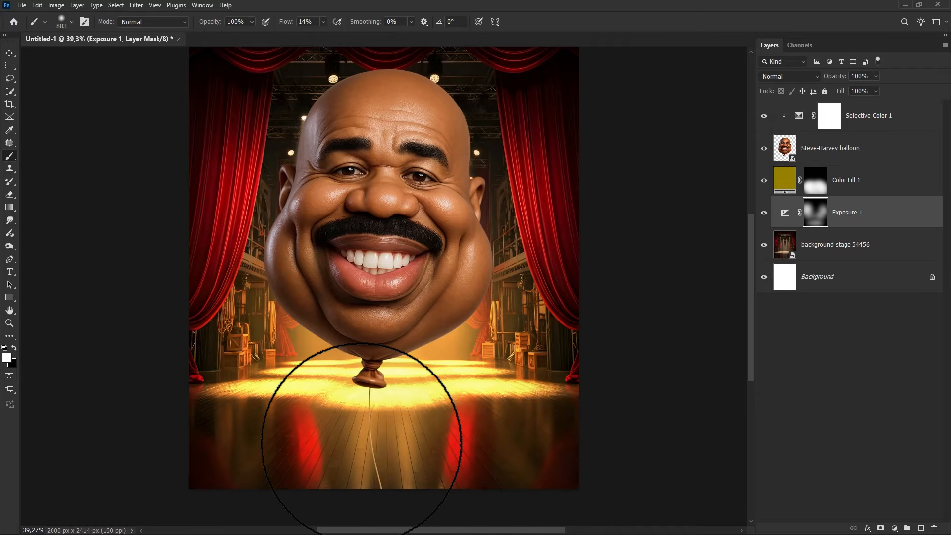
# - Toggle the Exposure layer's visibility to compare the brightening before and after
pyautogui.click(764, 213)
pyautogui.click(764, 213)
pyautogui.scroll(2, 555, 193)
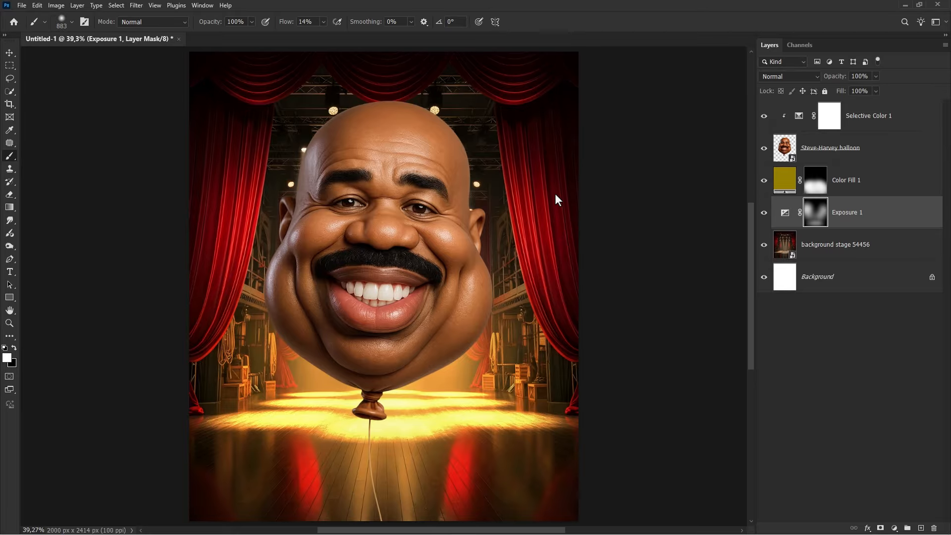
# - Create a new empty layer above the Color Fill 1 layer
pyautogui.press('v')
pyautogui.click(853, 214)
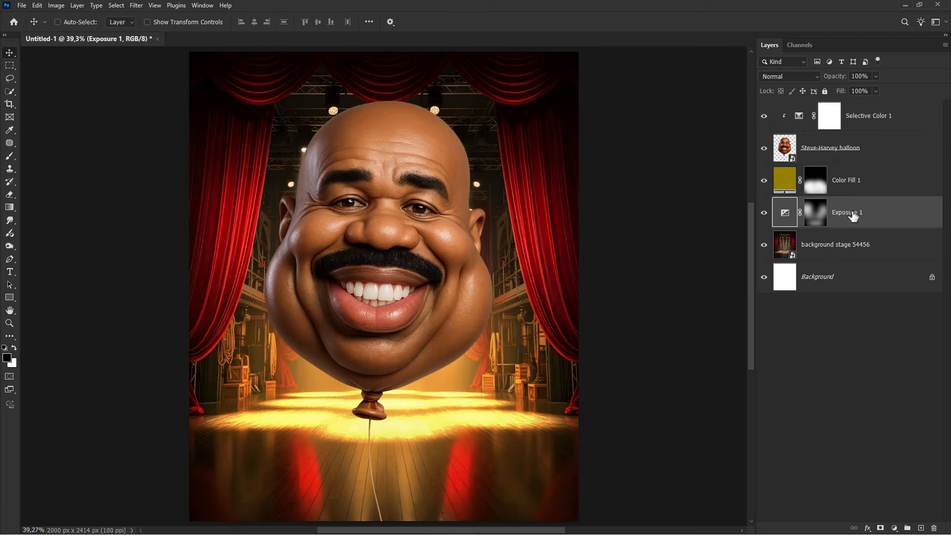
pyautogui.click(864, 181)
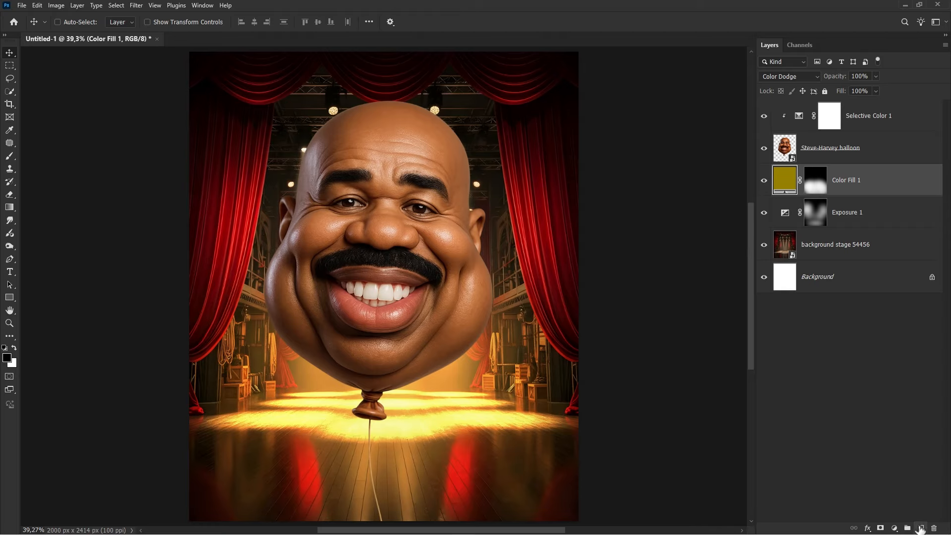
pyautogui.click(920, 528)
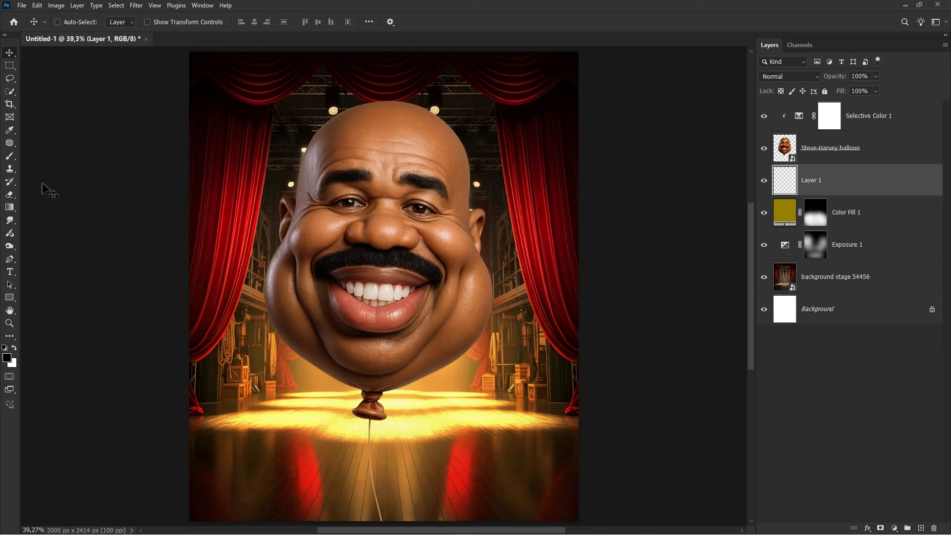
# - Select the Brush tool and set the foreground color to dark red #7d0000
pyautogui.click(10, 156)
pyautogui.click(37, 159)
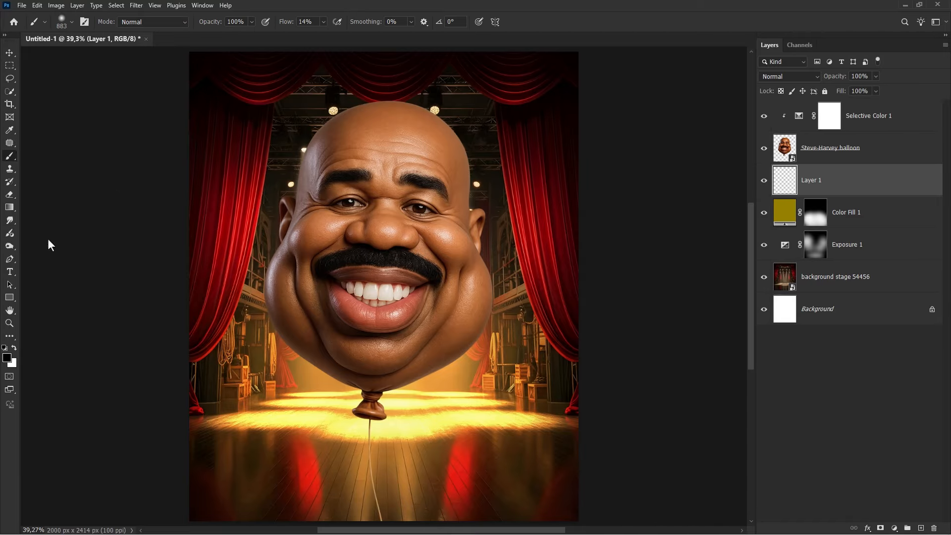
pyautogui.click(7, 357)
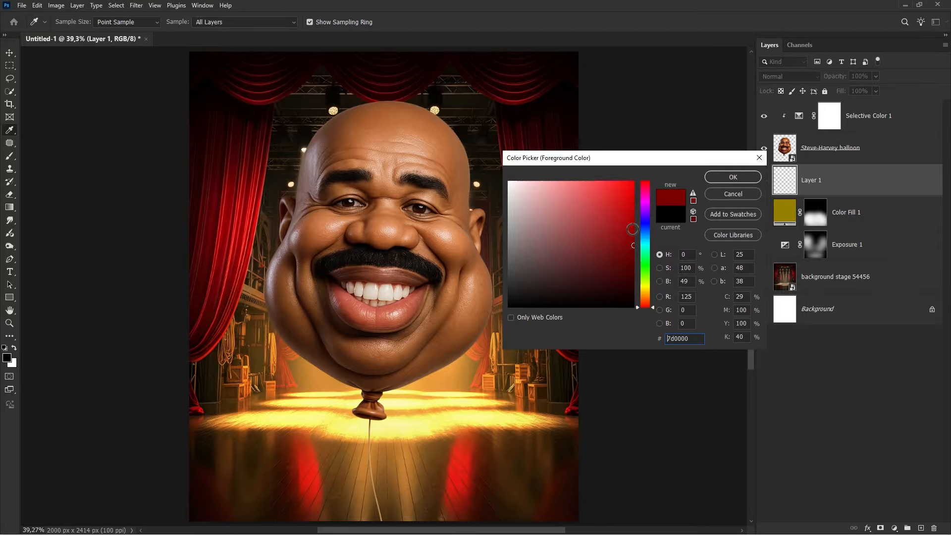
pyautogui.click(724, 181)
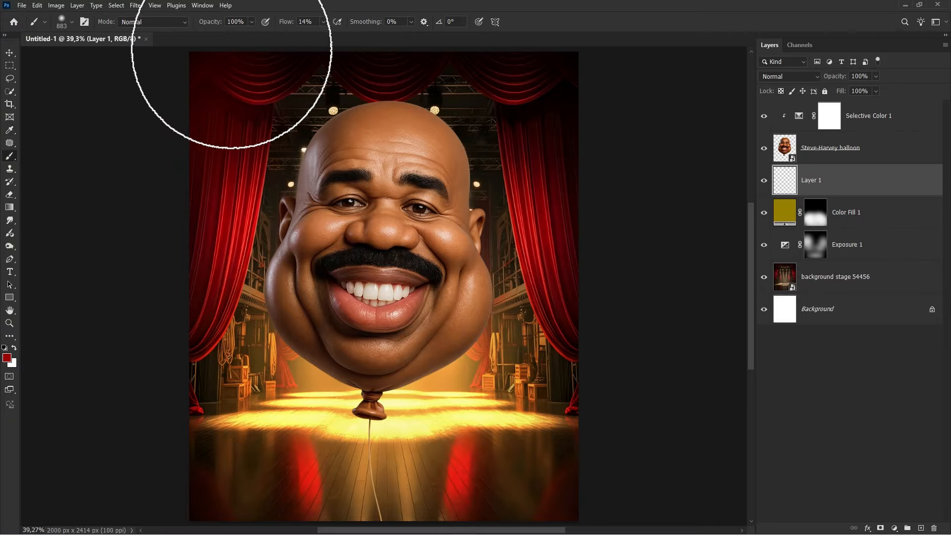
# - Paint dark red on the new layer over the right curtain beside the balloon
pyautogui.scroll(-1, 341, 84)
pyautogui.scroll(3, 342, 84)
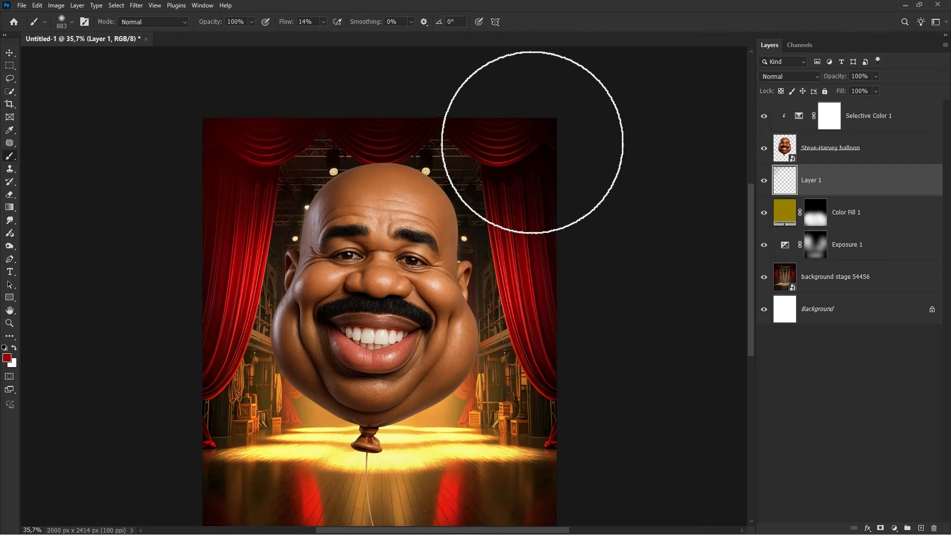
pyautogui.moveTo(534, 188); pyautogui.dragTo(548, 240)
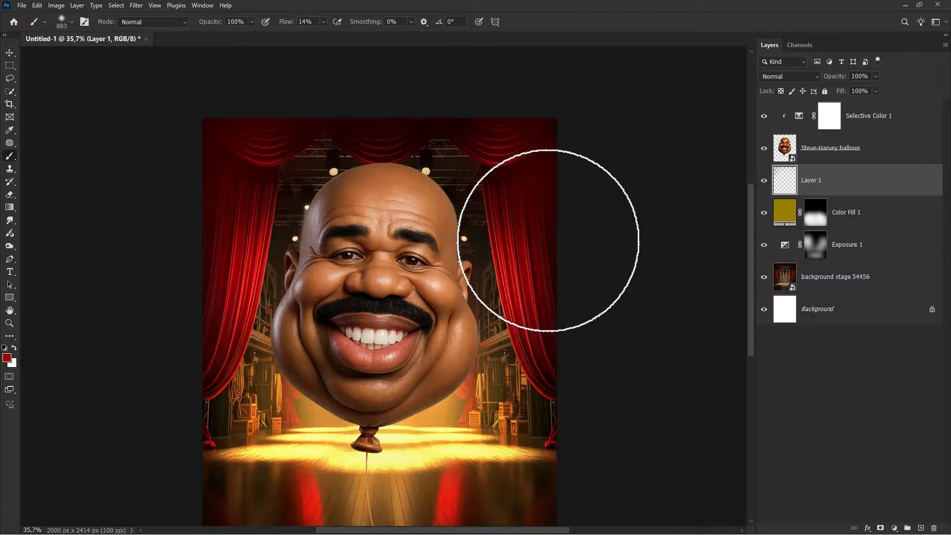
pyautogui.scroll(1, 505, 233)
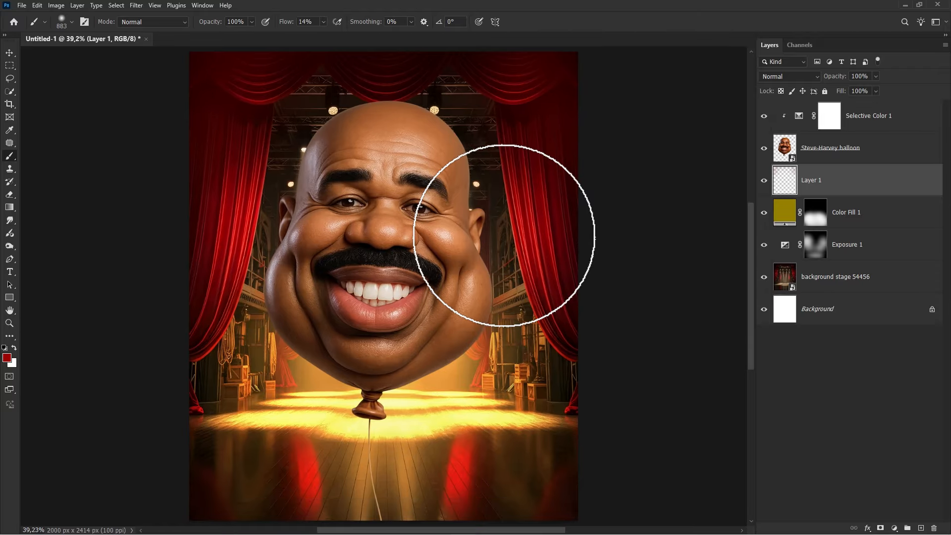
# - Lower the painted layer's opacity to 75% and toggle its visibility to compare
pyautogui.click(763, 181)
pyautogui.click(763, 181)
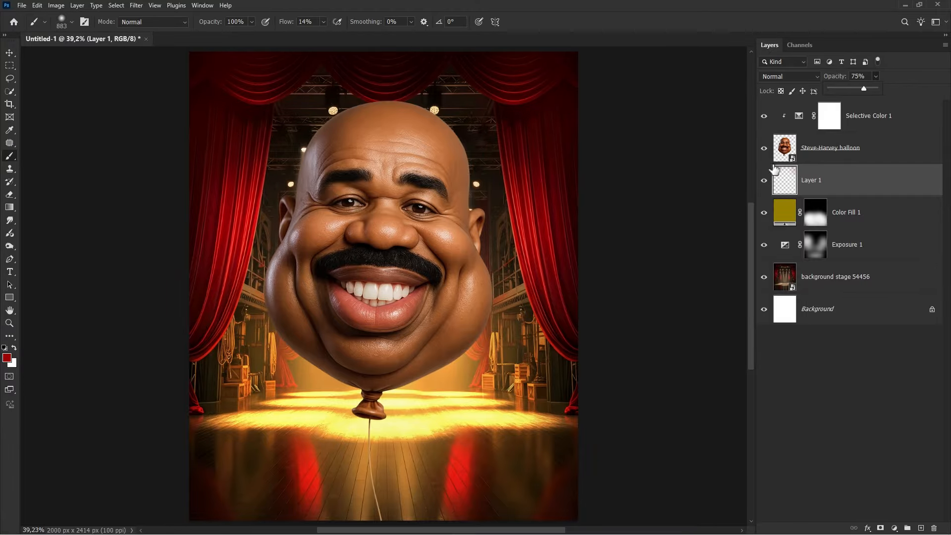
pyautogui.click(764, 181)
pyautogui.click(763, 181)
pyautogui.press('v')
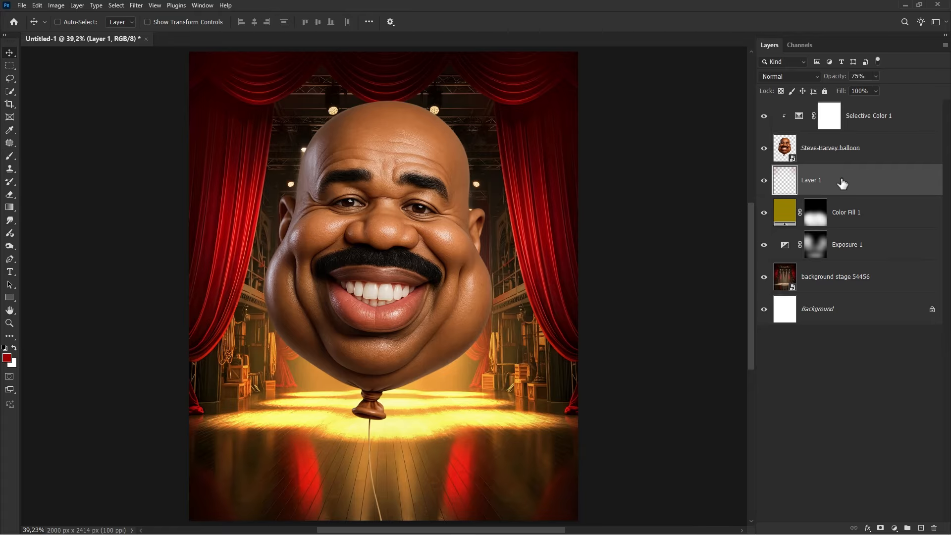
# - Add a Solid Color fill layer at the top of the stack in pure red #ff0000
pyautogui.click(860, 121)
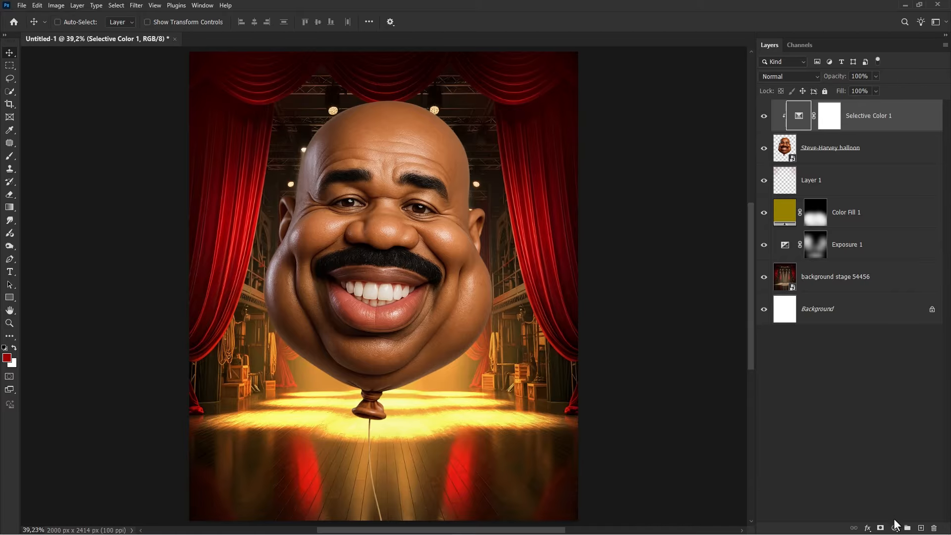
pyautogui.click(895, 527)
pyautogui.click(883, 352)
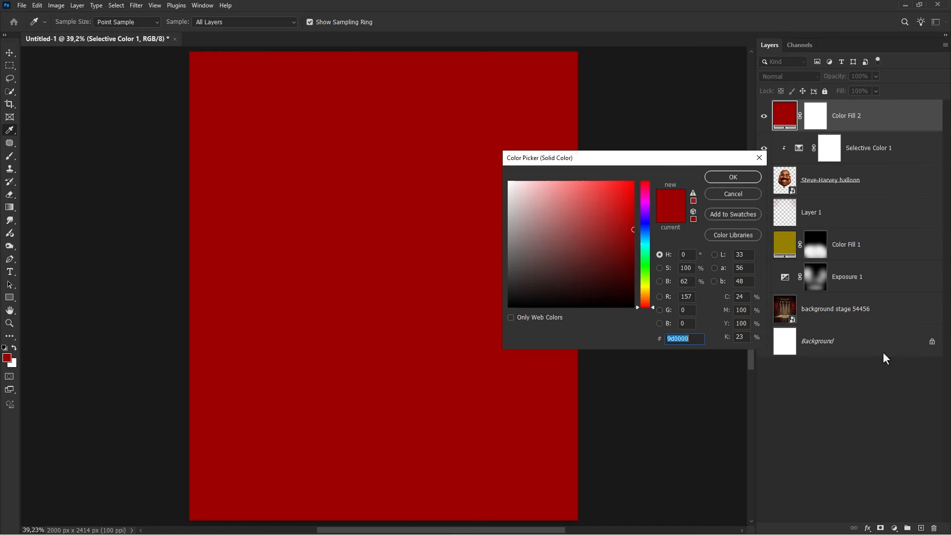
pyautogui.moveTo(628, 221); pyautogui.dragTo(645, 163)
pyautogui.click(728, 178)
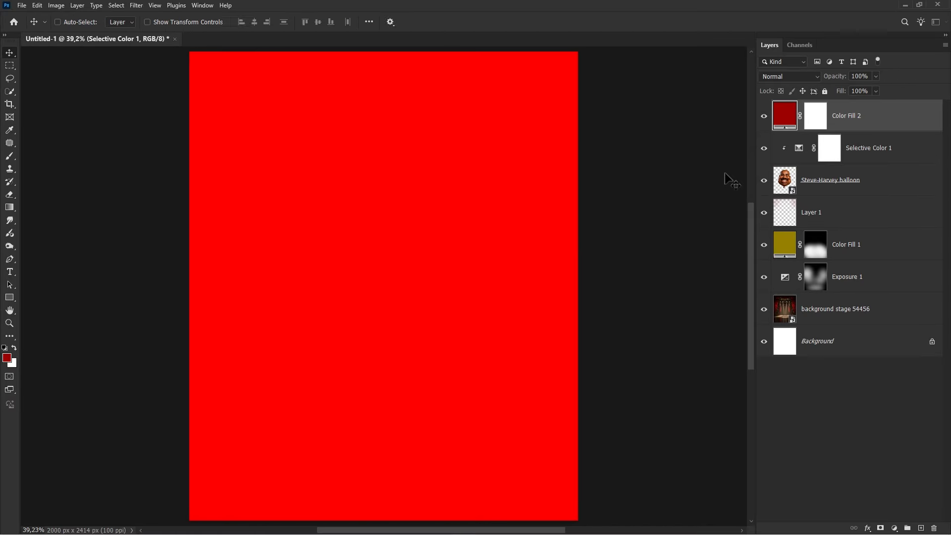
# - Set Color Fill 2's blend mode to Color Dodge and clip it to the layer below
pyautogui.click(779, 79)
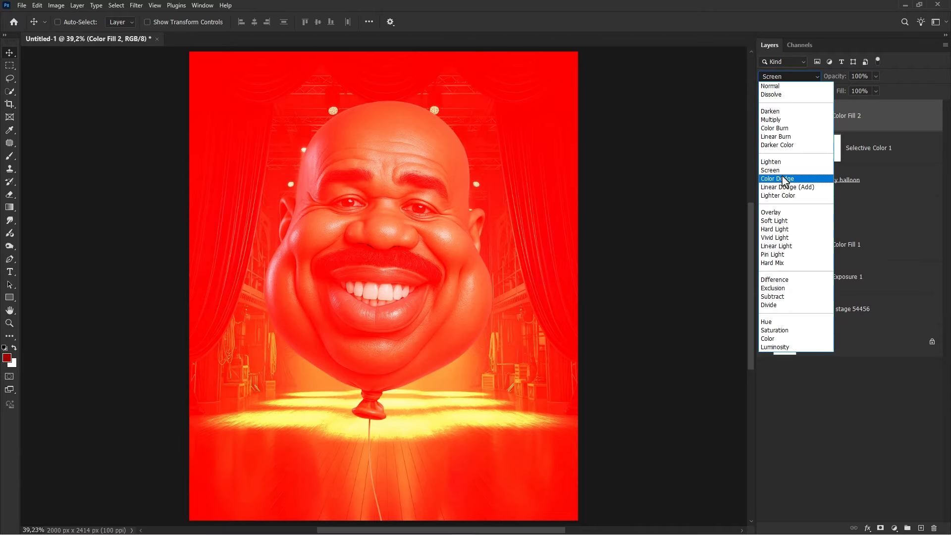
pyautogui.click(783, 179)
pyautogui.rightClick(858, 127)
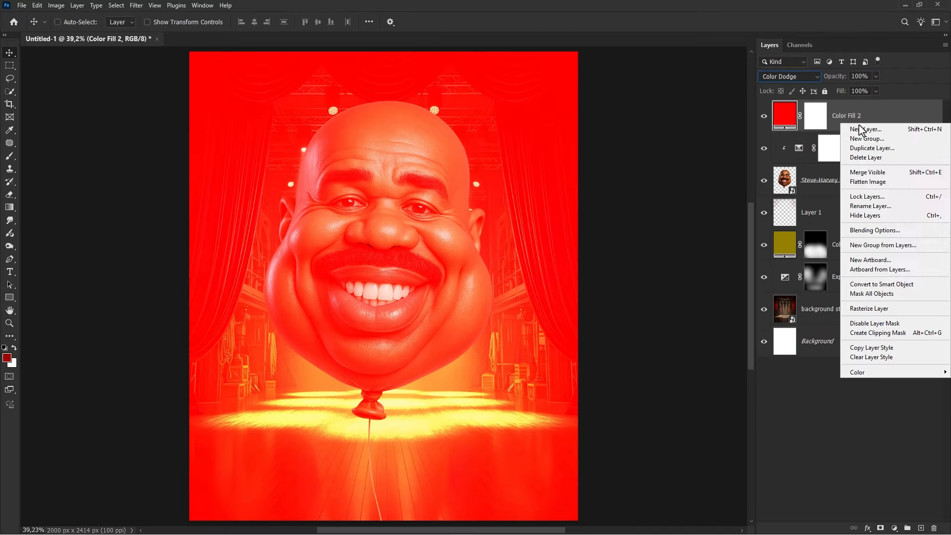
pyautogui.click(885, 332)
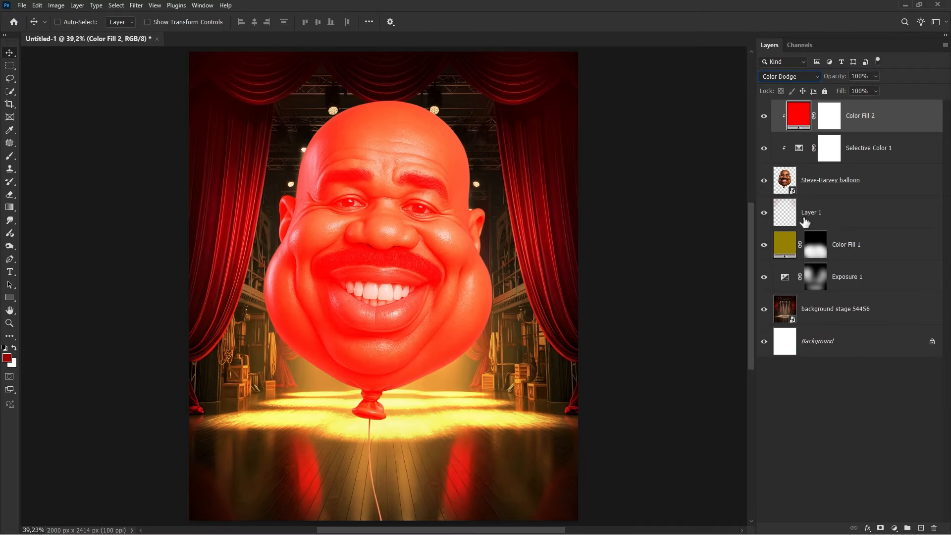
# - Change Color Fill 2's color to a golden #a28b3b
pyautogui.doubleClick(793, 118)
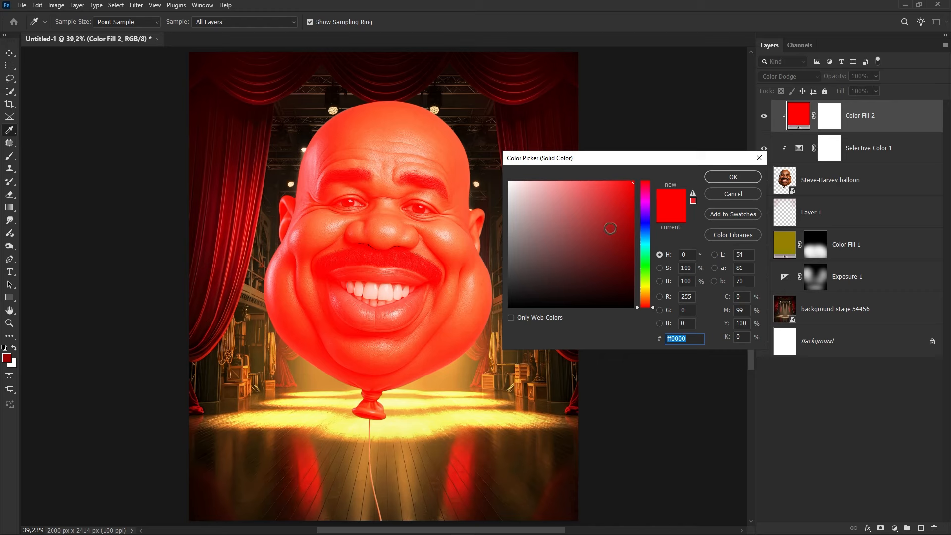
pyautogui.click(588, 230)
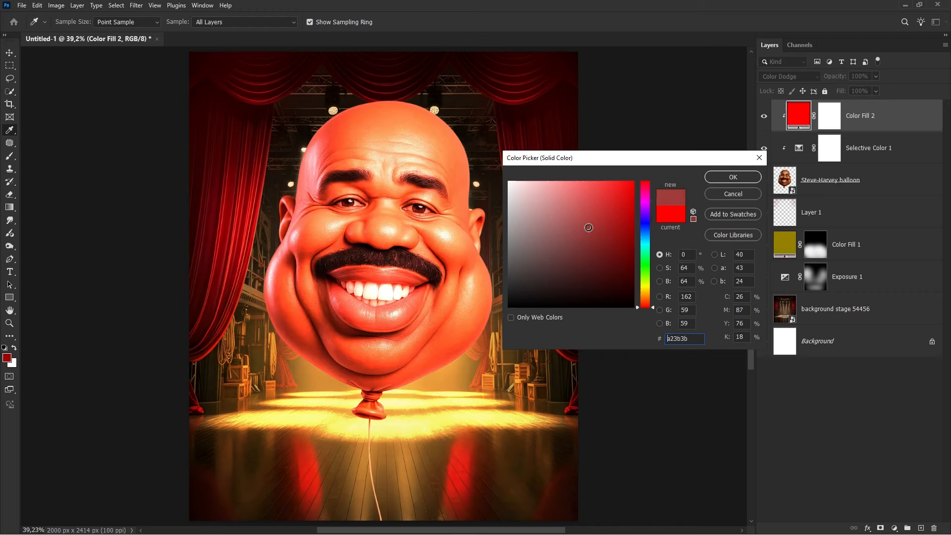
pyautogui.click(644, 292)
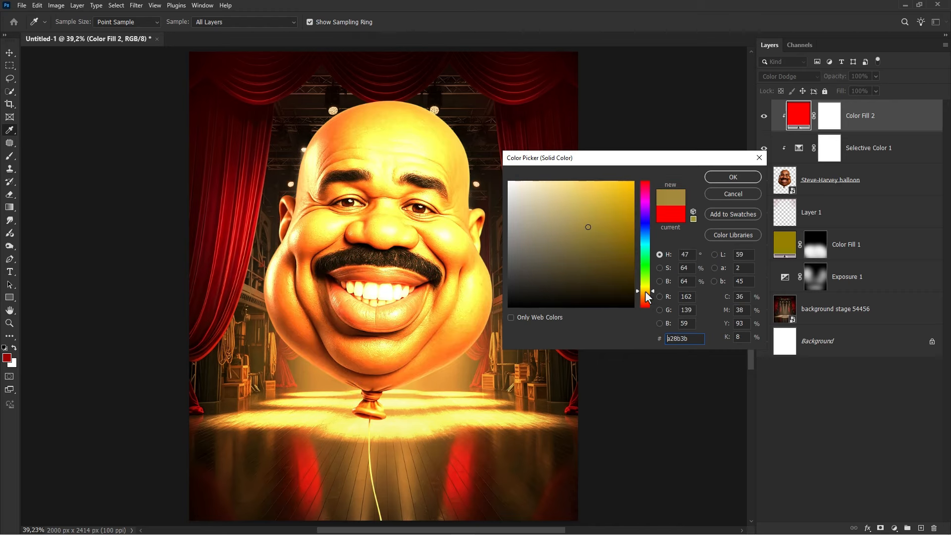
pyautogui.click(731, 177)
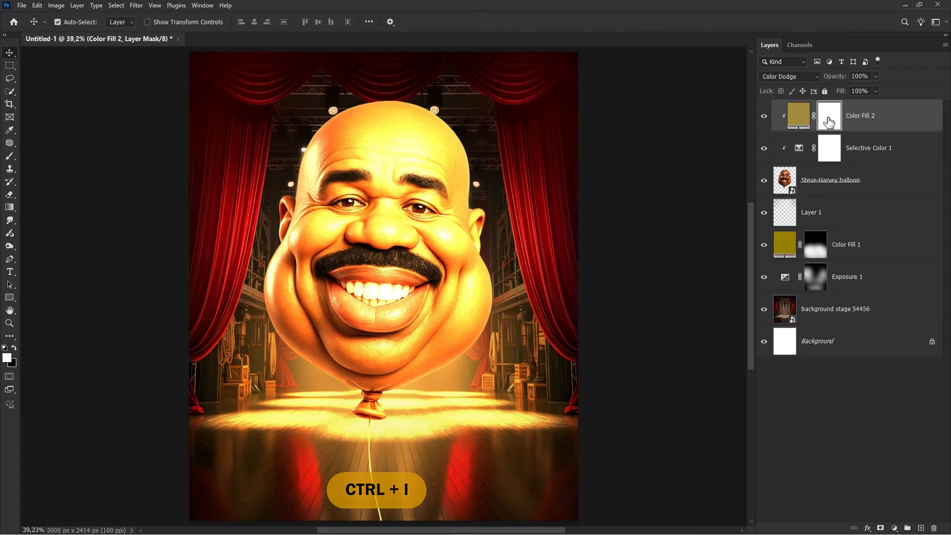
# - Invert Color Fill 2's mask and paint white into it with the soft brush over the balloon's left side
pyautogui.hotkey('ctrl', 'i')
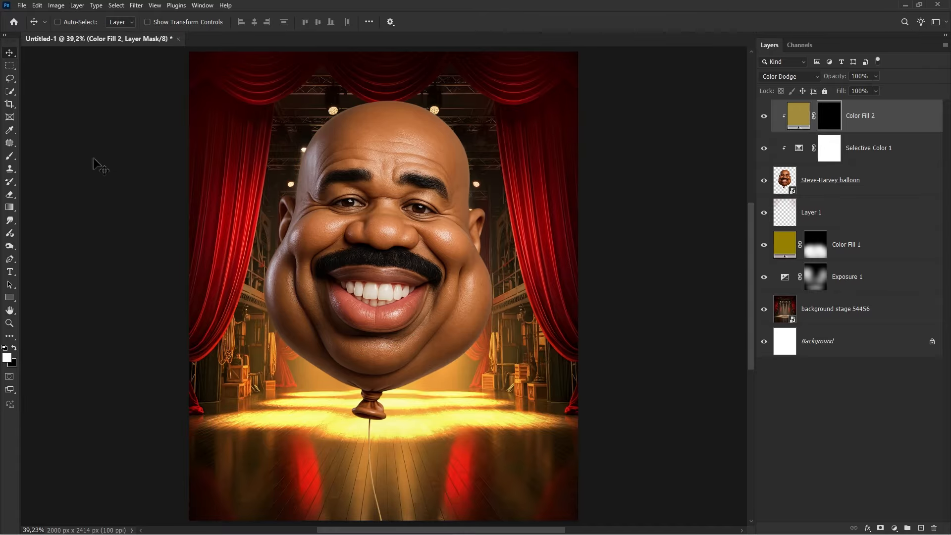
pyautogui.rightClick(10, 156)
pyautogui.click(31, 156)
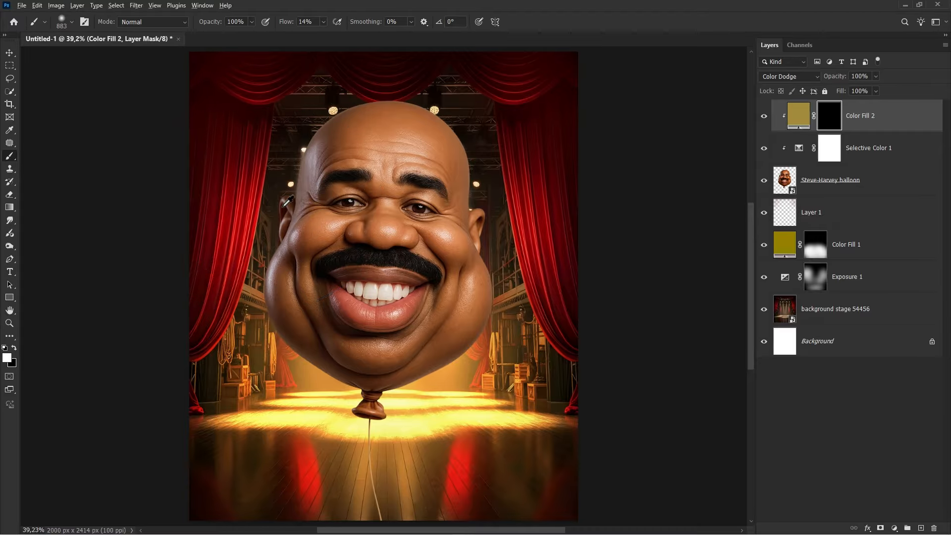
pyautogui.moveTo(281, 206); pyautogui.dragTo(208, 205)
# - Set the brush hardness to 17% with an angled elliptical tip and paint white into Color Fill 2's mask along the balloon's lower edge
pyautogui.scroll(4, 411, 392)
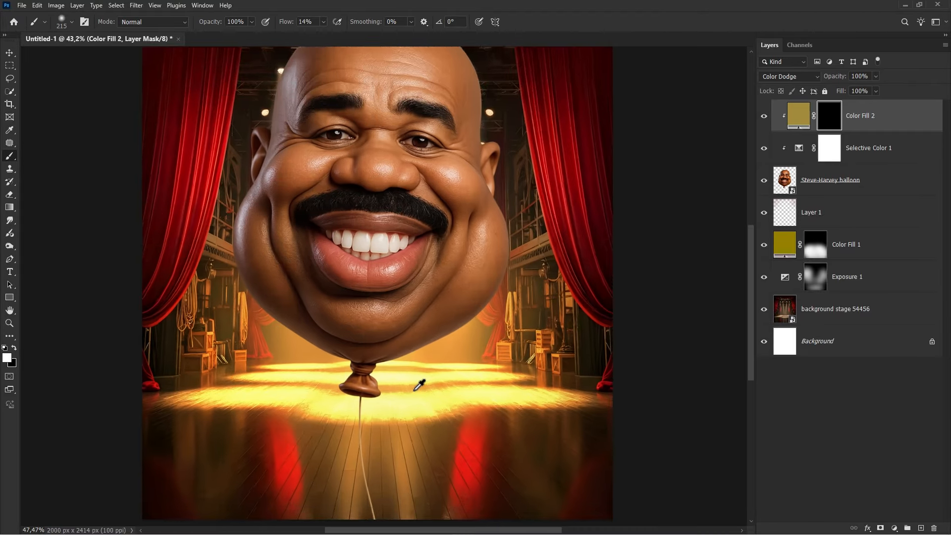
pyautogui.scroll(3, 386, 344)
pyautogui.rightClick(418, 314)
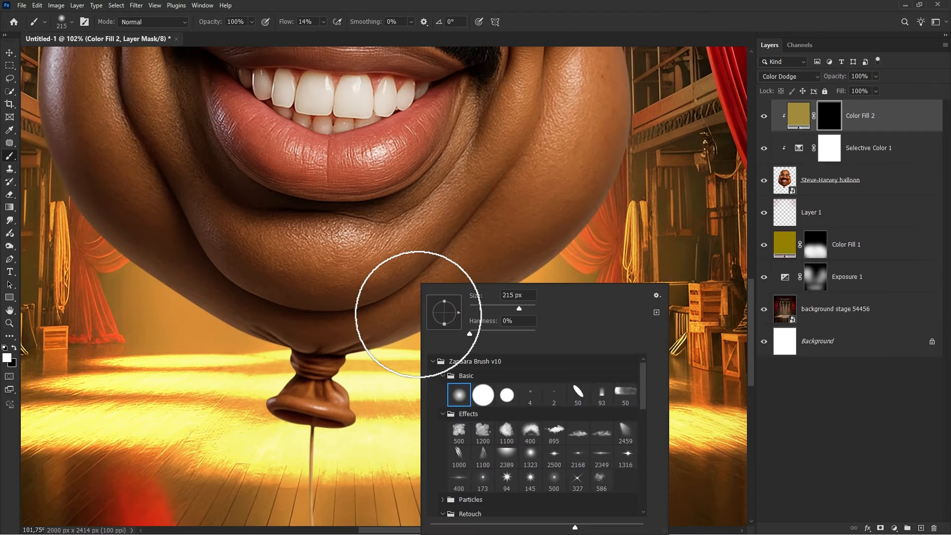
pyautogui.click(481, 332)
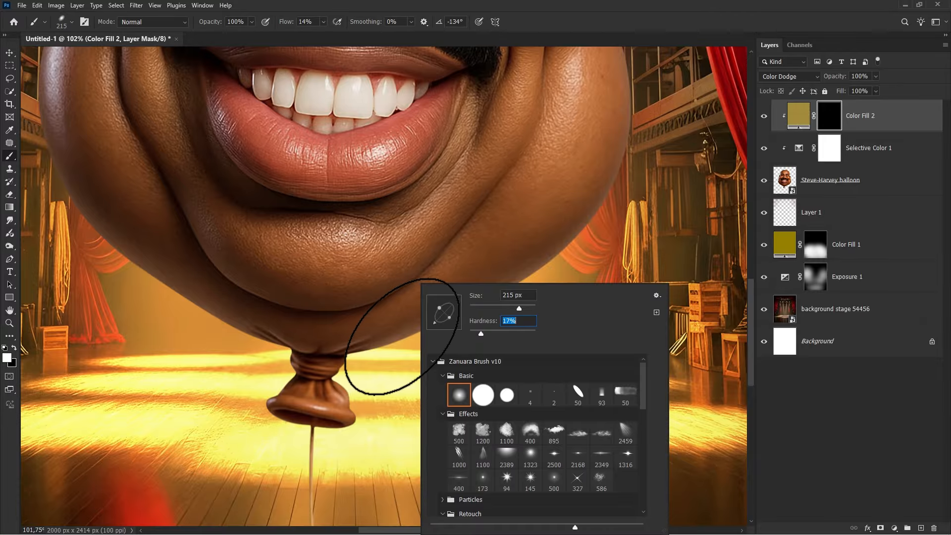
pyautogui.moveTo(398, 337); pyautogui.dragTo(349, 342)
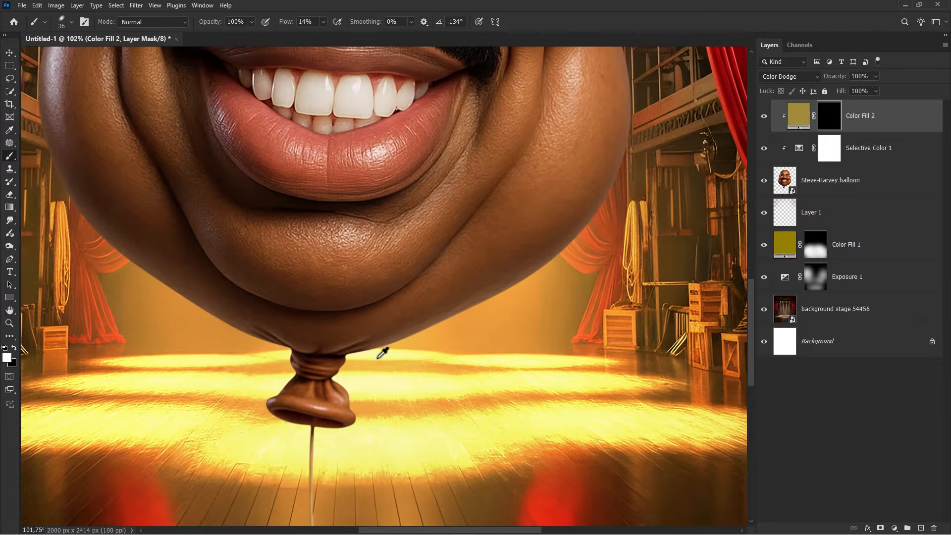
pyautogui.scroll(3, 383, 353)
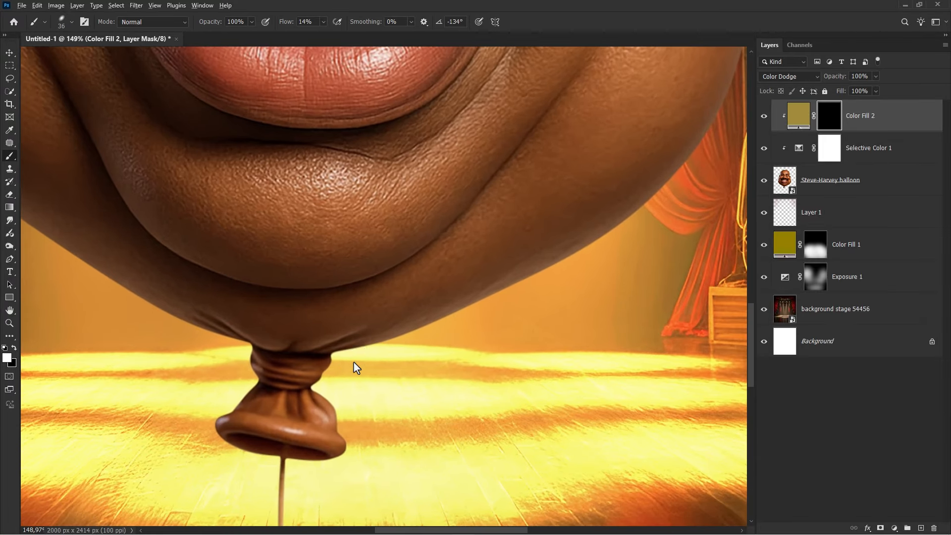
pyautogui.moveTo(420, 333); pyautogui.dragTo(448, 321)
pyautogui.moveTo(343, 361); pyautogui.dragTo(556, 284)
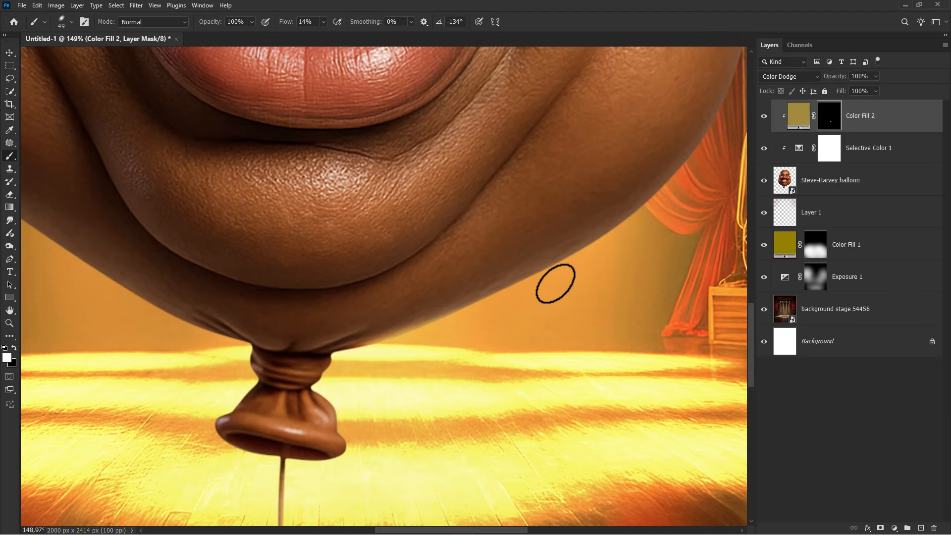
pyautogui.moveTo(344, 367); pyautogui.dragTo(591, 260)
# - Paint more golden highlight into the mask along the balloon's right side and its bottom near the knot
pyautogui.scroll(-3, 450, 351)
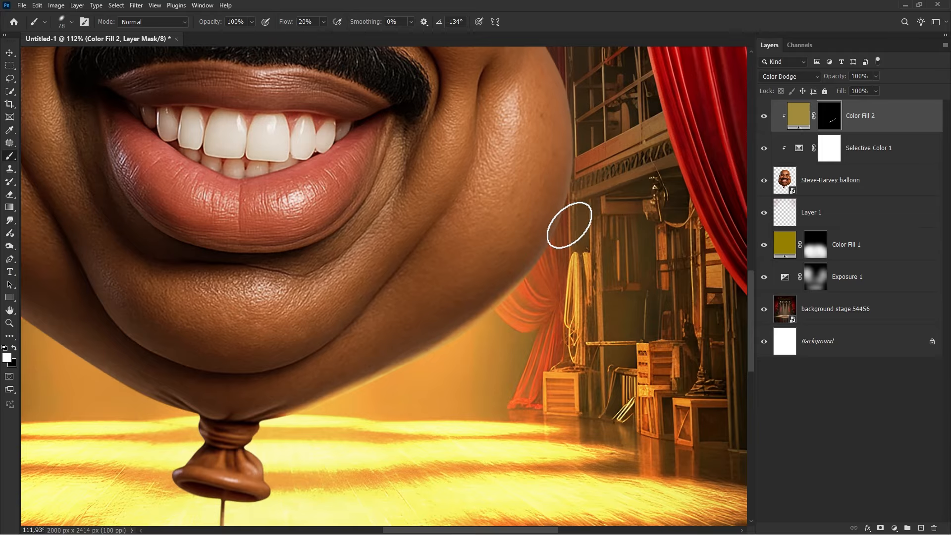
pyautogui.moveTo(570, 225)
pyautogui.mouseDown()
pyautogui.moveTo(492, 316)
pyautogui.moveTo(338, 404)
pyautogui.mouseUp()
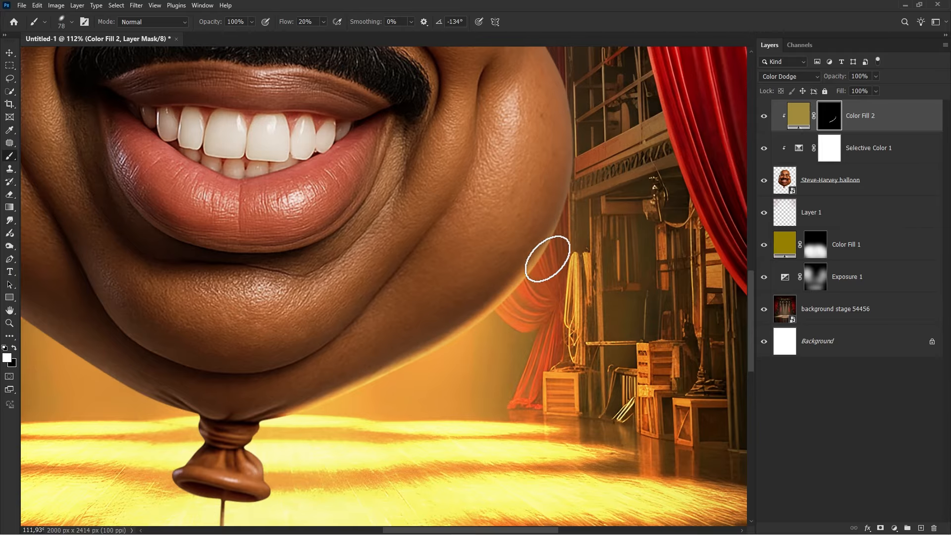
pyautogui.moveTo(548, 259); pyautogui.dragTo(588, 145)
pyautogui.scroll(-1, 545, 208)
pyautogui.scroll(7, 302, 379)
pyautogui.moveTo(302, 378); pyautogui.dragTo(282, 375)
pyautogui.moveTo(268, 375)
pyautogui.mouseDown()
pyautogui.moveTo(218, 406)
pyautogui.moveTo(325, 299)
pyautogui.mouseUp()
pyautogui.moveTo(331, 292)
pyautogui.mouseDown()
pyautogui.moveTo(304, 319)
pyautogui.moveTo(337, 348)
pyautogui.moveTo(346, 404)
pyautogui.moveTo(327, 435)
pyautogui.moveTo(245, 434)
pyautogui.moveTo(180, 411)
pyautogui.moveTo(158, 373)
pyautogui.moveTo(209, 297)
pyautogui.mouseUp()
# - Re-angle the brush tip to -50° and paint highlight along the balloon's lower left edge
pyautogui.scroll(-2, 191, 269)
pyautogui.rightClick(217, 270)
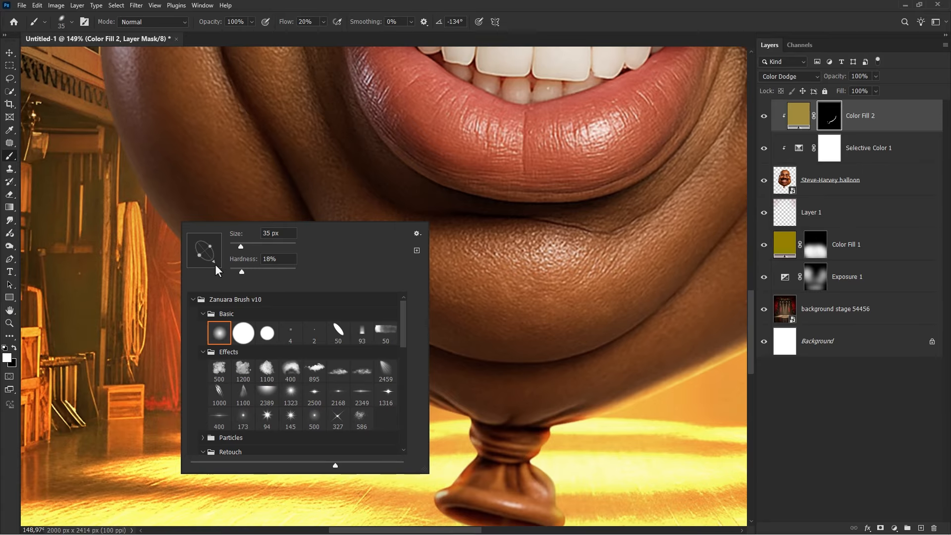
pyautogui.click(215, 265)
pyautogui.press('Return')
pyautogui.scroll(1, 82, 131)
pyautogui.moveTo(131, 215); pyautogui.dragTo(176, 283)
pyautogui.scroll(1, 128, 258)
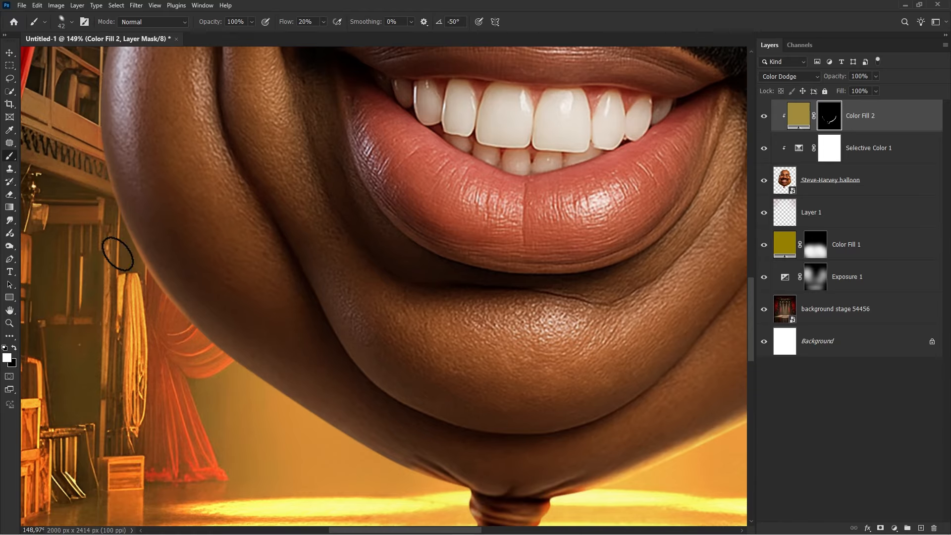
# - Enlarge the brush and paint a long highlight stroke along the balloon's lower left curve
pyautogui.press(']')
pyautogui.press(']')
pyautogui.press(']')
pyautogui.moveTo(100, 185)
pyautogui.mouseDown()
pyautogui.moveTo(187, 323)
pyautogui.moveTo(357, 446)
pyautogui.mouseUp()
pyautogui.scroll(-3, 314, 329)
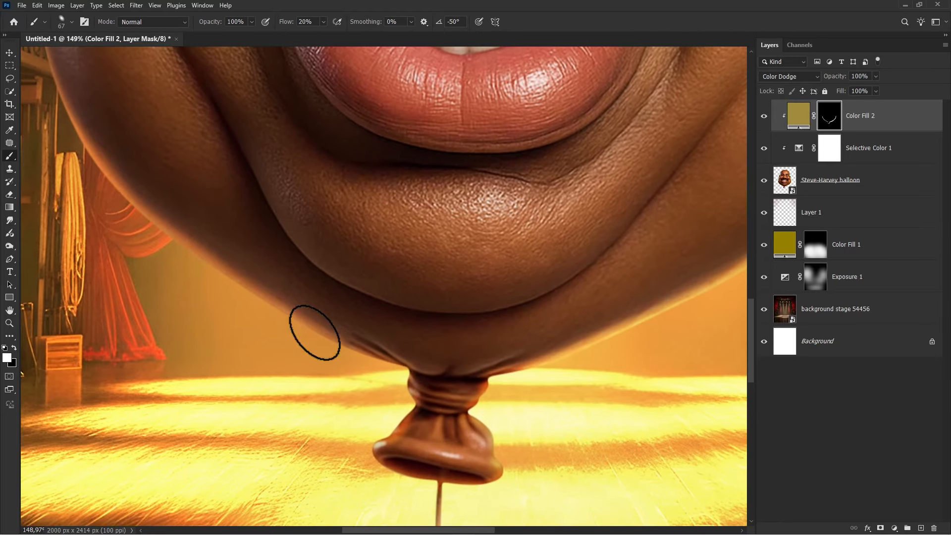
# - Shrink the brush and paint highlight along the lower left edge and the right side of the balloon
pyautogui.scroll(2, 80, 159)
pyautogui.press('[')
pyautogui.press('[')
pyautogui.moveTo(151, 226)
pyautogui.mouseDown()
pyautogui.moveTo(253, 299)
pyautogui.moveTo(453, 417)
pyautogui.mouseUp()
pyautogui.scroll(-4, 342, 327)
pyautogui.moveTo(595, 367); pyautogui.dragTo(587, 392)
pyautogui.scroll(3, 587, 342)
# - Enlarge the brush and paint rim highlight along the balloon's right side down to the knot and up the left side
pyautogui.press(']')
pyautogui.press(']')
pyautogui.press(']')
pyautogui.press(']')
pyautogui.press(']')
pyautogui.press(']')
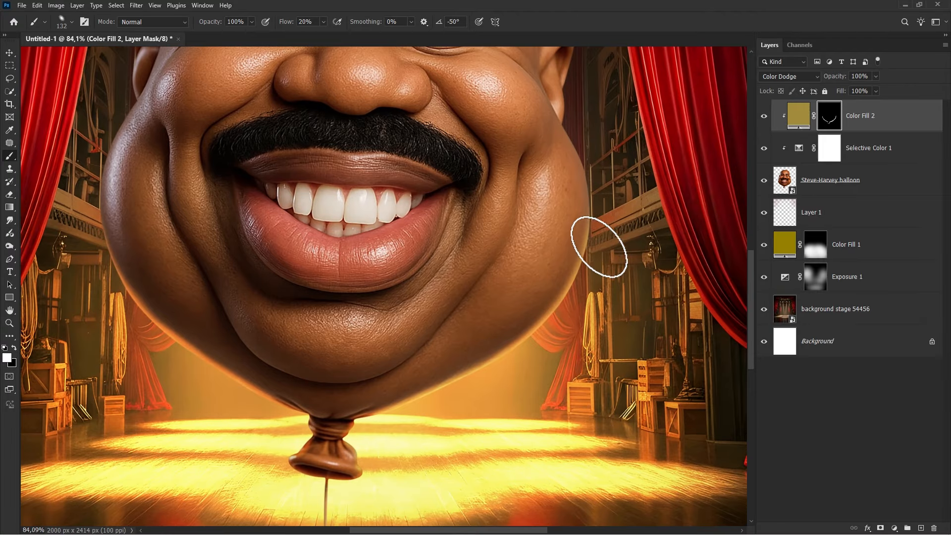
pyautogui.moveTo(608, 228)
pyautogui.mouseDown()
pyautogui.moveTo(578, 292)
pyautogui.moveTo(527, 351)
pyautogui.moveTo(389, 428)
pyautogui.mouseUp()
pyautogui.moveTo(257, 414)
pyautogui.mouseDown()
pyautogui.moveTo(244, 391)
pyautogui.moveTo(176, 344)
pyautogui.moveTo(106, 273)
pyautogui.mouseUp()
pyautogui.scroll(-2, 256, 313)
# - Reduce the brush size, zoom in on the knot, and paint highlight along the balloon's bottom left edge
pyautogui.press('[')
pyautogui.press('[')
pyautogui.press('[')
pyautogui.press('[')
pyautogui.press('[')
pyautogui.press('[')
pyautogui.press('[')
pyautogui.scroll(8, 327, 371)
pyautogui.rightClick(394, 304)
pyautogui.press('[')
pyautogui.press('[')
pyautogui.scroll(5, 270, 284)
pyautogui.press('[')
pyautogui.press('[')
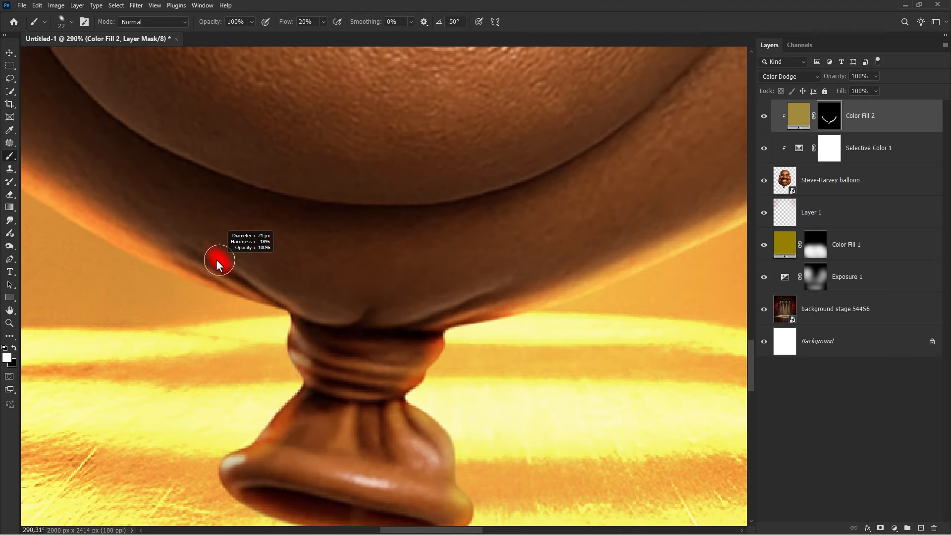
pyautogui.moveTo(175, 235)
pyautogui.mouseDown()
pyautogui.moveTo(298, 309)
pyautogui.moveTo(349, 318)
pyautogui.mouseUp()
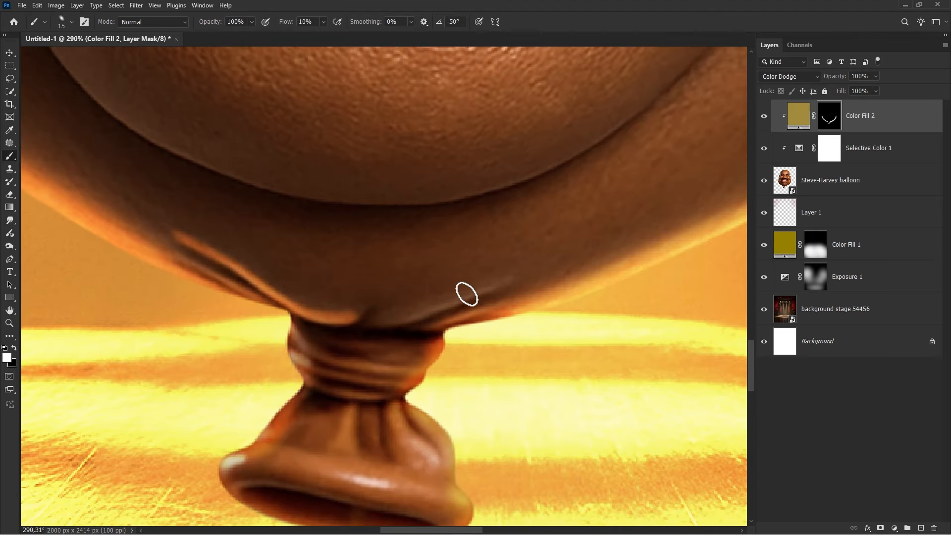
# - At 10% flow with a 4° tip angle, paint highlight along the balloon's bottom edge on both sides of the knot
pyautogui.moveTo(501, 281); pyautogui.dragTo(388, 318)
pyautogui.moveTo(187, 266)
pyautogui.mouseDown()
pyautogui.moveTo(287, 309)
pyautogui.moveTo(385, 370)
pyautogui.moveTo(417, 369)
pyautogui.mouseUp()
pyautogui.rightClick(464, 350)
pyautogui.click(436, 292)
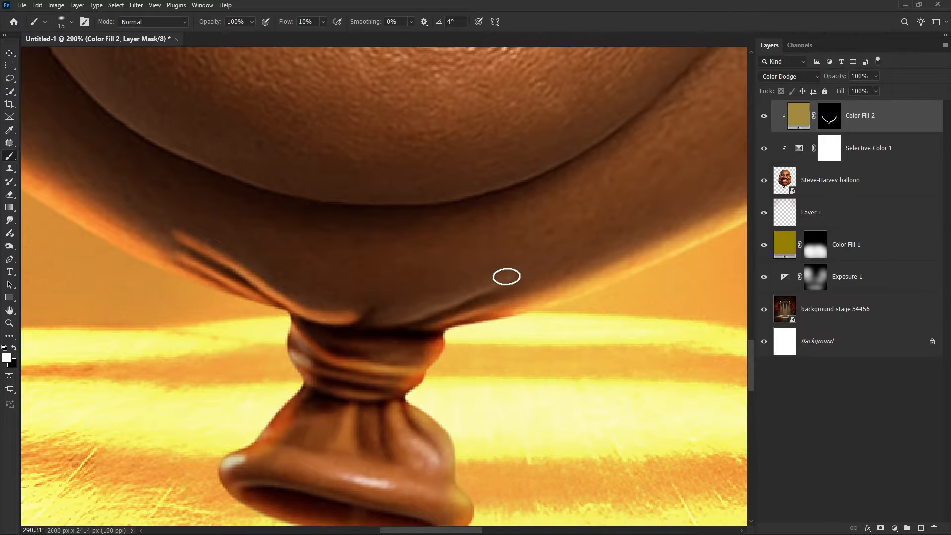
pyautogui.moveTo(507, 277)
pyautogui.mouseDown()
pyautogui.moveTo(434, 308)
pyautogui.moveTo(369, 319)
pyautogui.mouseUp()
pyautogui.moveTo(500, 303); pyautogui.dragTo(411, 330)
pyautogui.moveTo(465, 301); pyautogui.dragTo(337, 317)
pyautogui.scroll(-3, 337, 317)
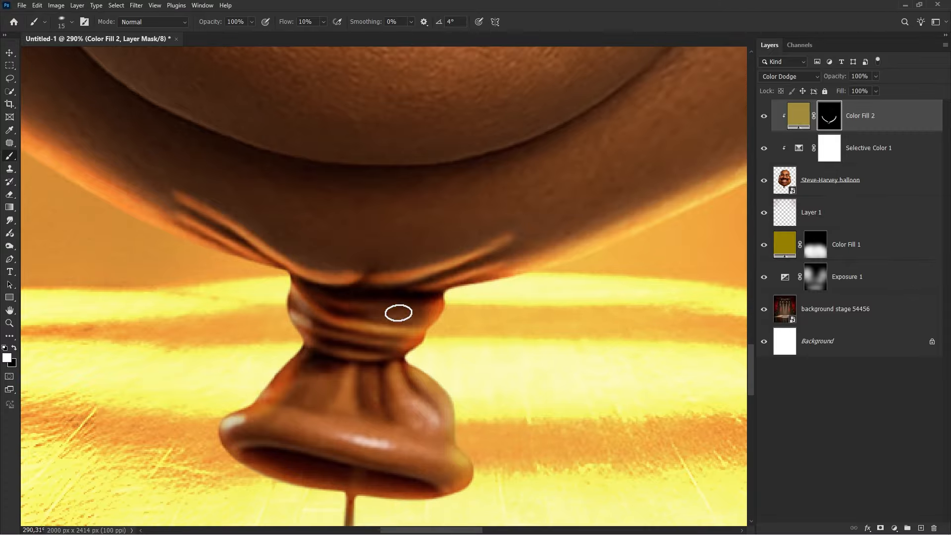
# - Paint golden highlights onto the balloon's knot
pyautogui.keyDown('alt'); pyautogui.rightClick(405, 338); pyautogui.keyUp('alt')
pyautogui.moveTo(394, 322); pyautogui.dragTo(429, 370)
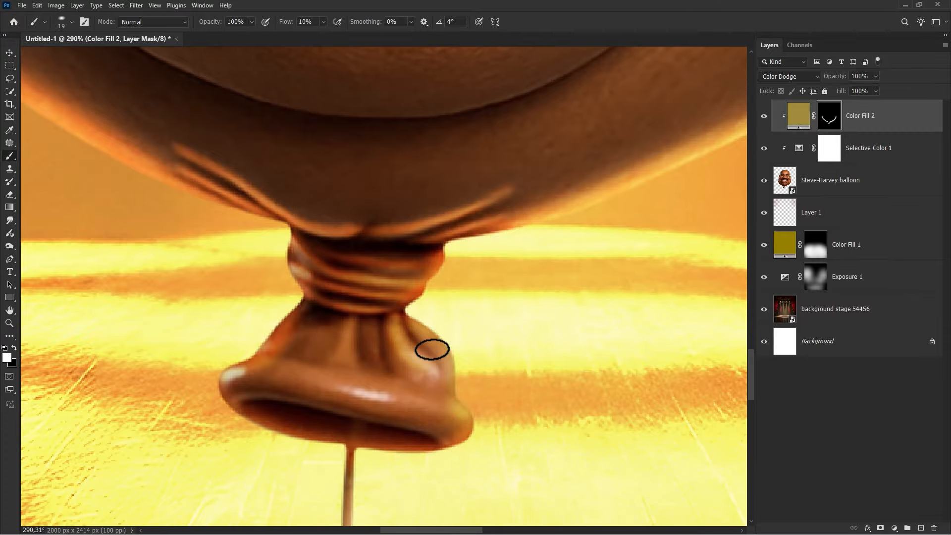
pyautogui.moveTo(354, 332); pyautogui.dragTo(335, 357)
pyautogui.moveTo(317, 335); pyautogui.dragTo(293, 339)
# - Enlarge the brush and paint highlight across the knot's flared rim
pyautogui.scroll(-1, 258, 327)
pyautogui.press(']')
pyautogui.press(']')
pyautogui.press(']')
pyautogui.moveTo(236, 320)
pyautogui.mouseDown()
pyautogui.moveTo(327, 329)
pyautogui.moveTo(479, 375)
pyautogui.mouseUp()
pyautogui.scroll(-1, 347, 347)
pyautogui.keyDown('alt'); pyautogui.rightClick(233, 322); pyautogui.keyUp('alt')
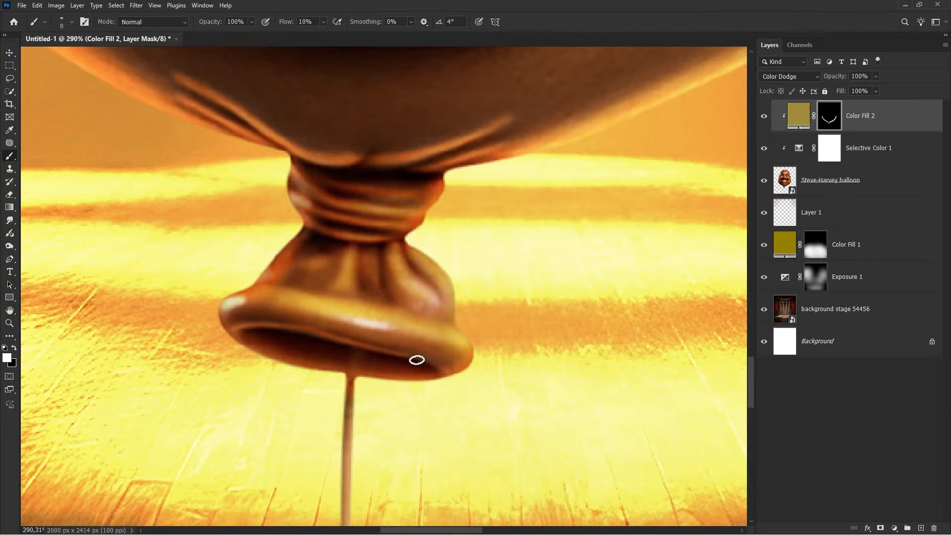
# - Paint highlight along the balloon's string and the lower right edge of the balloon
pyautogui.scroll(-9, 309, 347)
pyautogui.keyDown('alt'); pyautogui.rightClick(290, 347); pyautogui.keyUp('alt')
pyautogui.moveTo(273, 343); pyautogui.dragTo(301, 347)
pyautogui.scroll(-7, 324, 341)
pyautogui.scroll(-3, 325, 322)
pyautogui.keyDown('alt'); pyautogui.rightClick(323, 283); pyautogui.keyUp('alt')
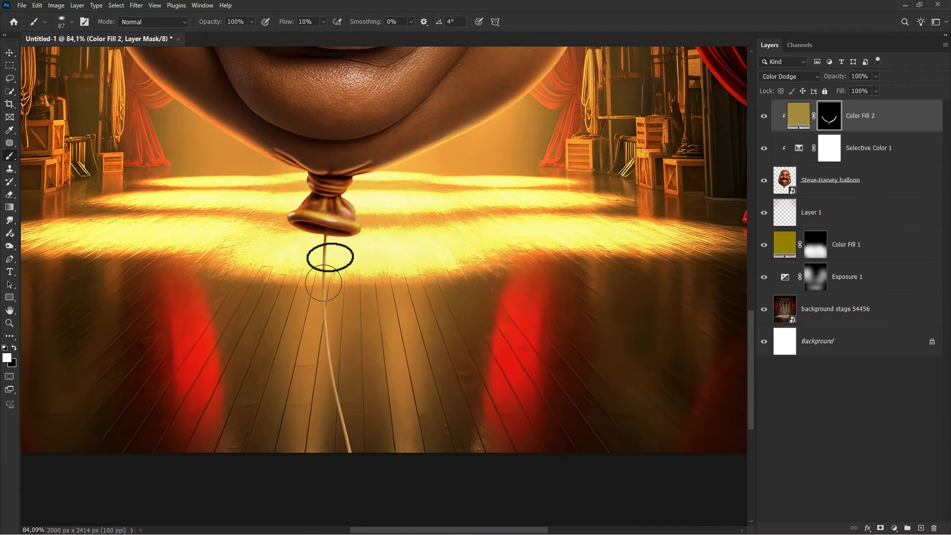
pyautogui.moveTo(325, 267); pyautogui.dragTo(371, 475)
pyautogui.moveTo(338, 400)
pyautogui.mouseDown()
pyautogui.moveTo(323, 281)
pyautogui.moveTo(332, 399)
pyautogui.mouseUp()
pyautogui.moveTo(380, 185)
pyautogui.mouseDown()
pyautogui.moveTo(387, 417)
pyautogui.moveTo(540, 331)
pyautogui.moveTo(556, 292)
pyautogui.mouseUp()
pyautogui.keyDown('alt'); pyautogui.rightClick(435, 366); pyautogui.keyUp('alt')
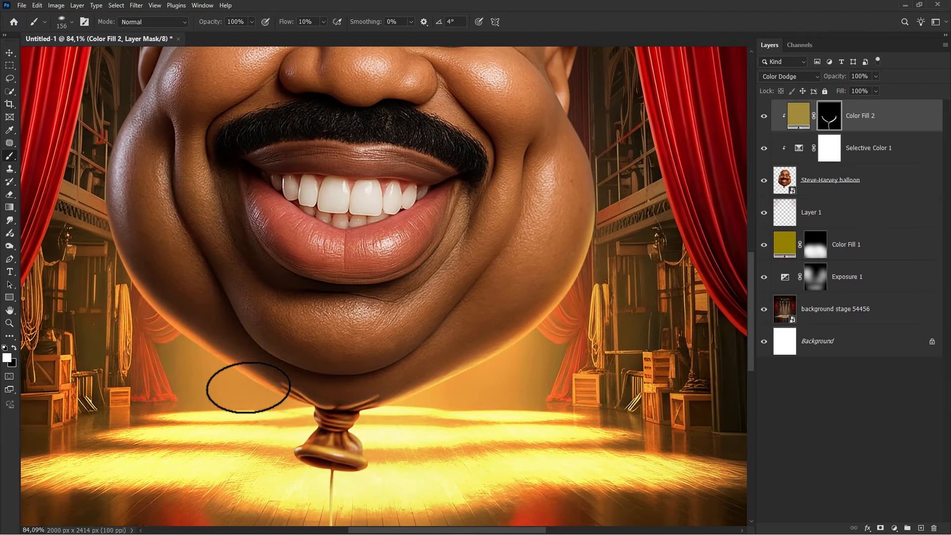
# - Toggle Color Fill 2 and zoom around to review the painted highlights on the balloon's lower part
pyautogui.keyDown('alt'); pyautogui.rightClick(94, 267); pyautogui.keyUp('alt')
pyautogui.scroll(-3, 278, 275)
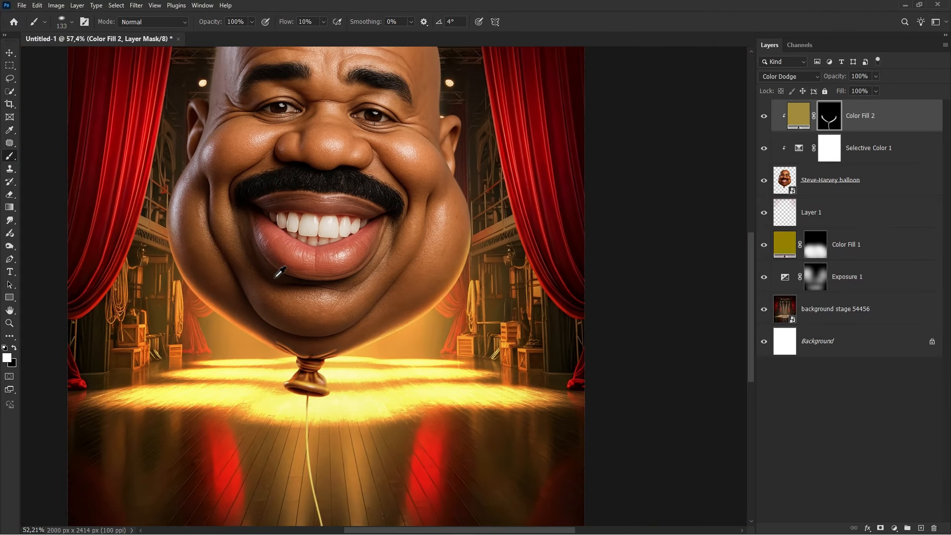
pyautogui.click(765, 118)
pyautogui.click(766, 118)
pyautogui.scroll(4, 324, 379)
pyautogui.keyDown('alt'); pyautogui.rightClick(314, 367); pyautogui.keyUp('alt')
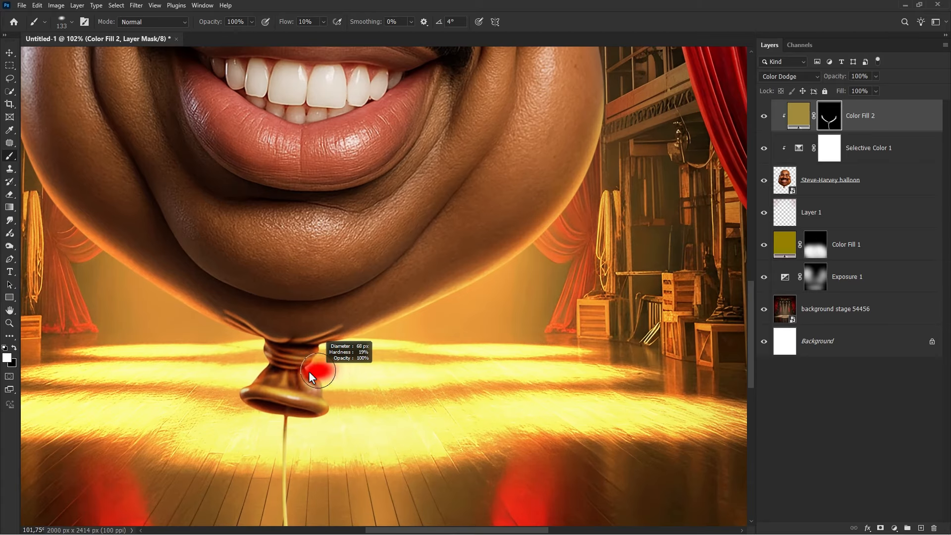
pyautogui.scroll(-3, 234, 381)
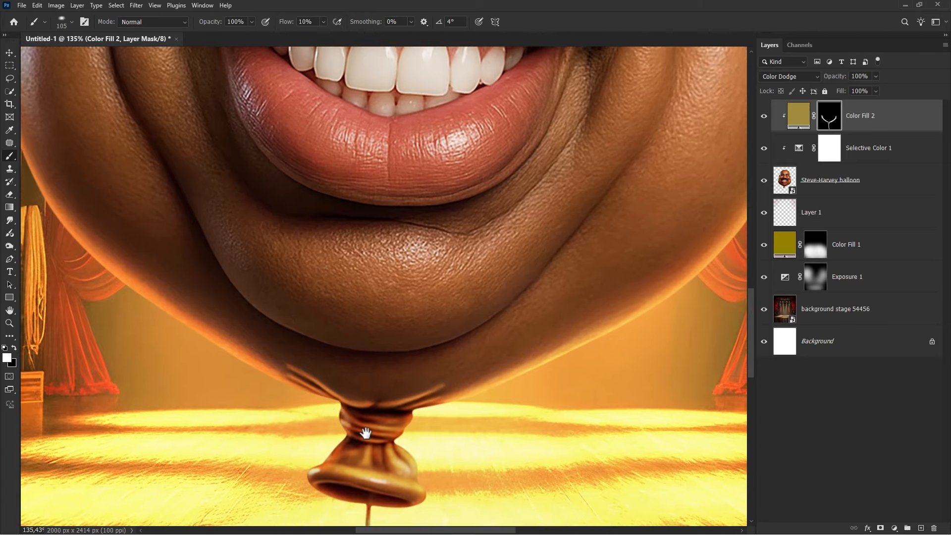
pyautogui.scroll(2, 387, 412)
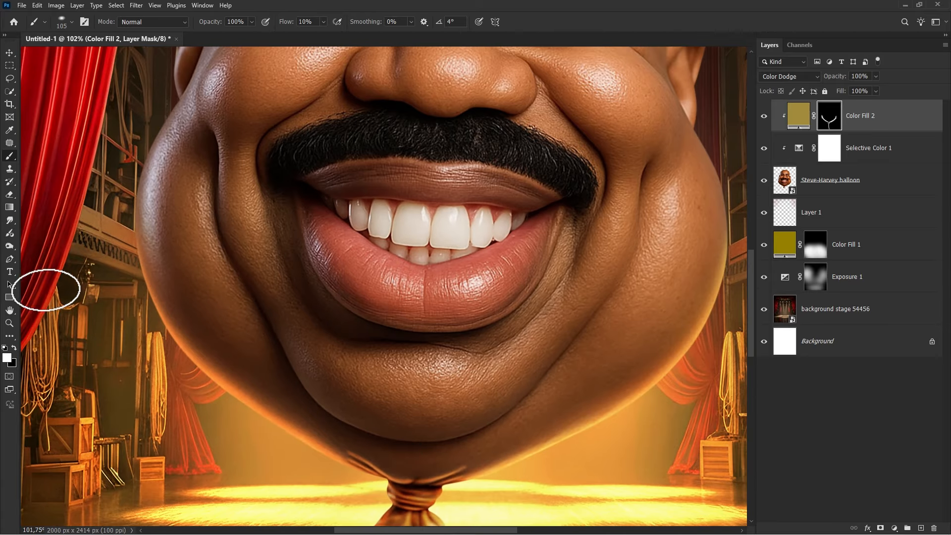
# - With the Pen tool, outline the balloon's chin area and convert the path into a selection with 0.5-pixel feather
pyautogui.rightClick(12, 258)
pyautogui.click(87, 254)
pyautogui.scroll(2, 367, 371)
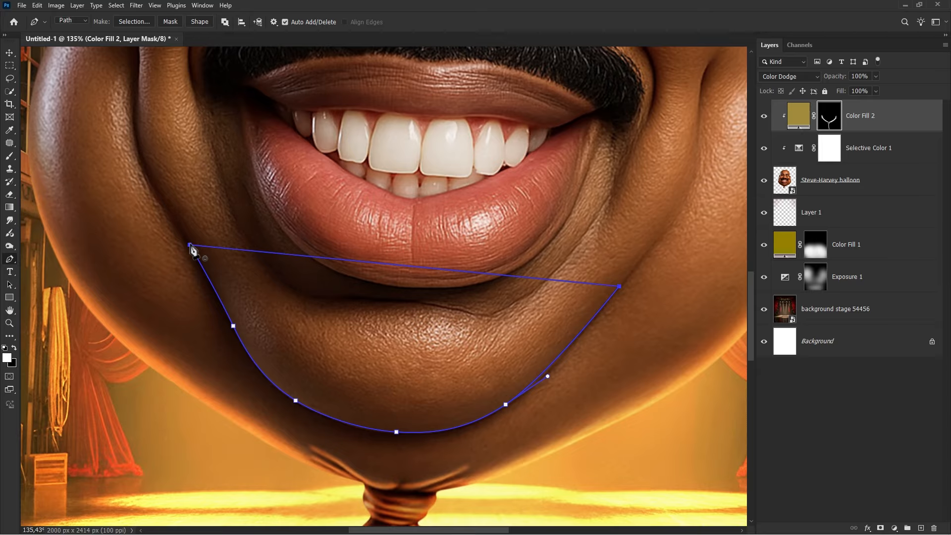
pyautogui.rightClick(311, 198)
pyautogui.click(337, 233)
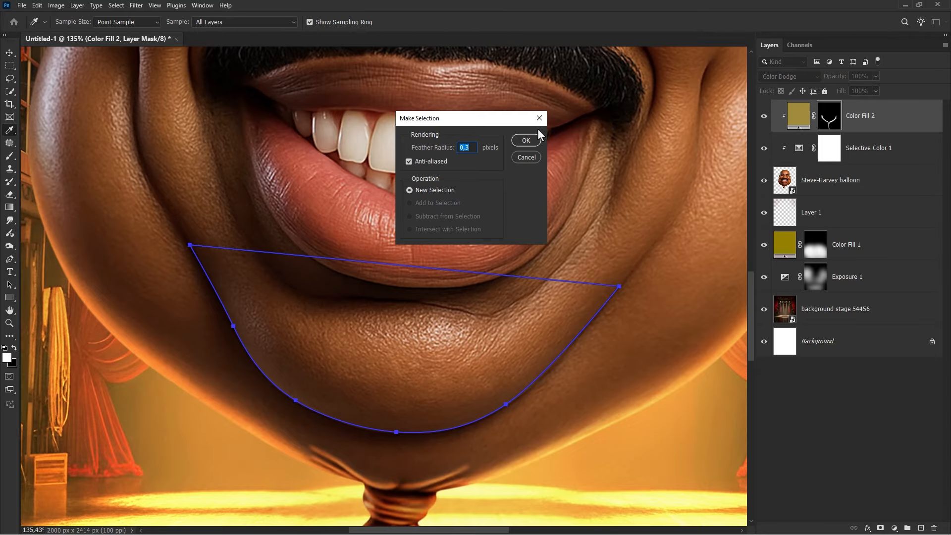
pyautogui.click(523, 140)
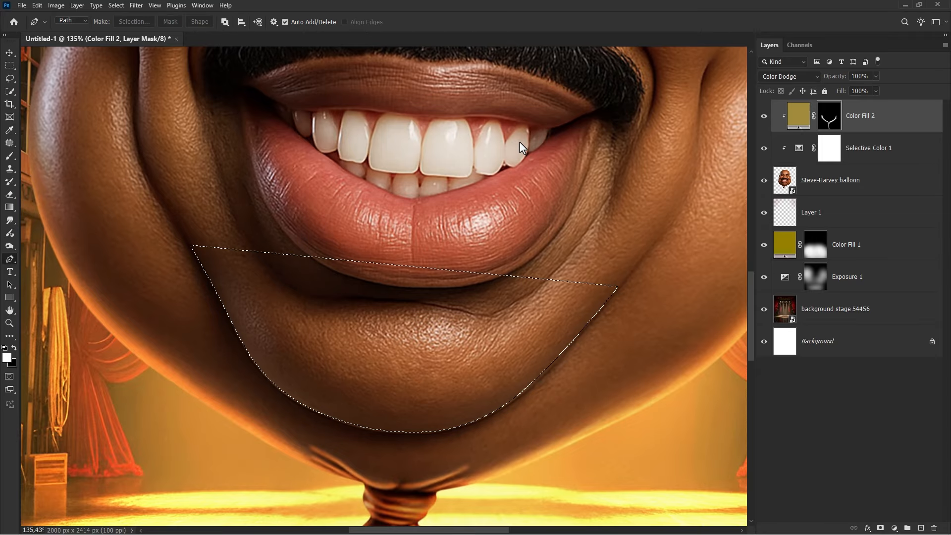
# - Paint white highlight into the mask inside the chin selection, then deselect
pyautogui.rightClick(10, 155)
pyautogui.click(114, 156)
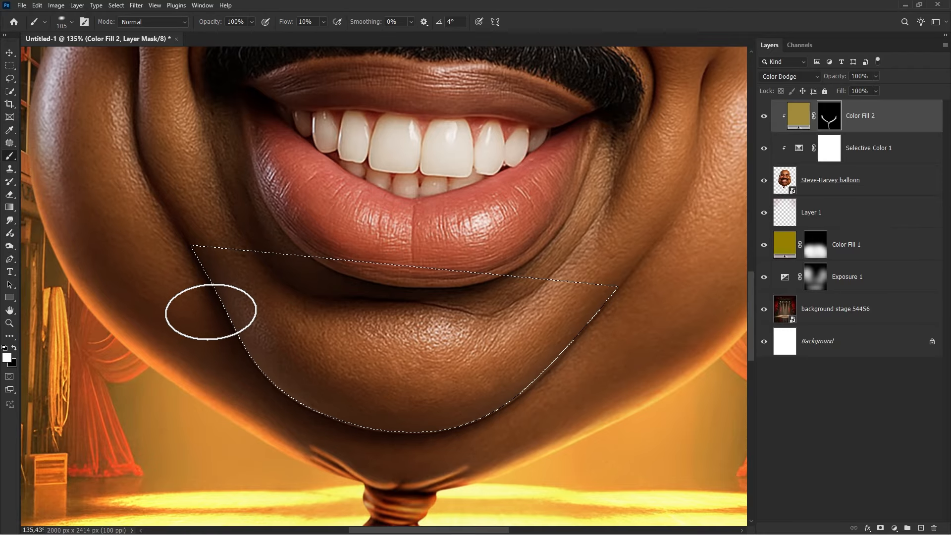
pyautogui.moveTo(210, 311)
pyautogui.mouseDown()
pyautogui.moveTo(157, 274)
pyautogui.moveTo(236, 363)
pyautogui.moveTo(292, 391)
pyautogui.moveTo(362, 405)
pyautogui.moveTo(414, 400)
pyautogui.moveTo(506, 354)
pyautogui.moveTo(604, 277)
pyautogui.moveTo(484, 368)
pyautogui.moveTo(437, 389)
pyautogui.moveTo(377, 394)
pyautogui.moveTo(283, 382)
pyautogui.mouseUp()
pyautogui.press(']')
pyautogui.moveTo(220, 331)
pyautogui.mouseDown()
pyautogui.moveTo(155, 249)
pyautogui.moveTo(136, 251)
pyautogui.mouseUp()
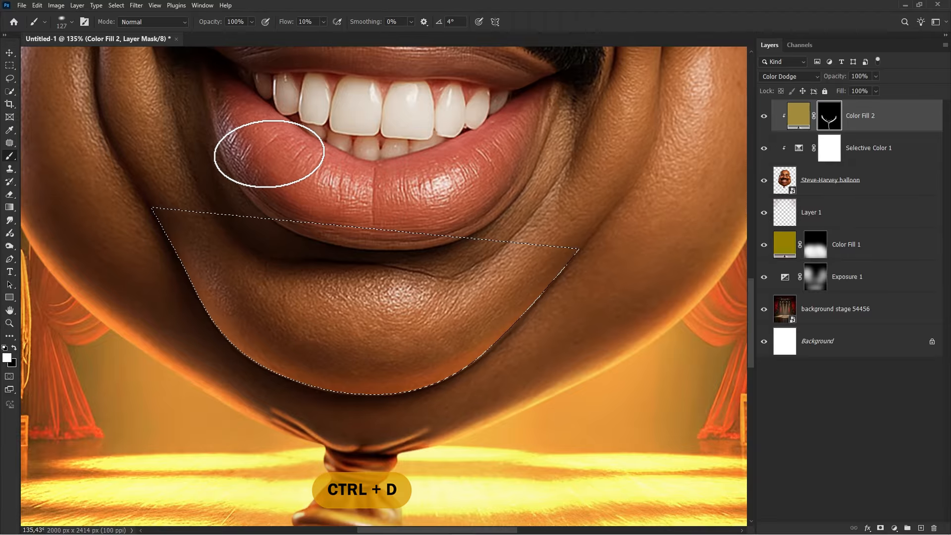
pyautogui.hotkey('ctrl', 'd')
# - Toggle Color Fill 2's visibility to compare the result and fit the whole canvas on screen
pyautogui.scroll(-6, 295, 146)
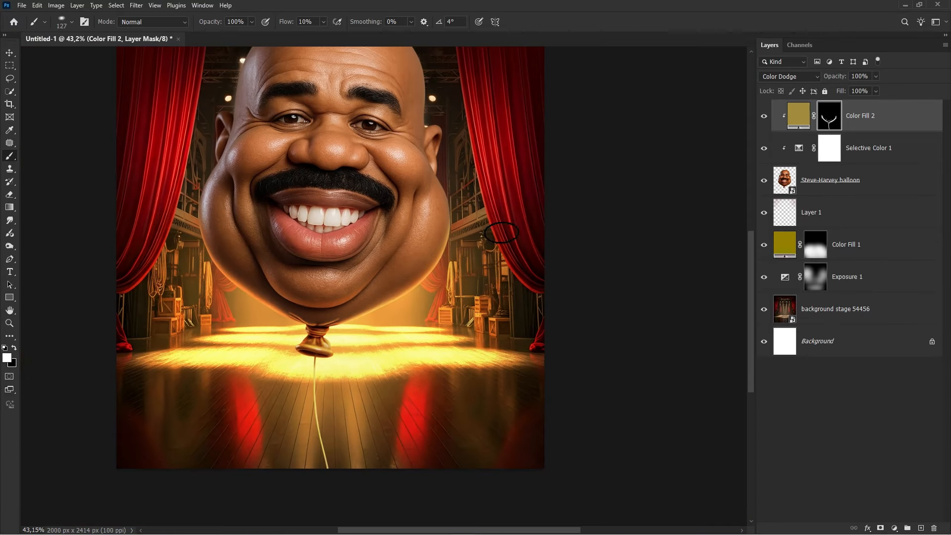
pyautogui.click(764, 116)
pyautogui.click(765, 116)
pyautogui.hotkey('ctrl', '0')
pyautogui.press('v')
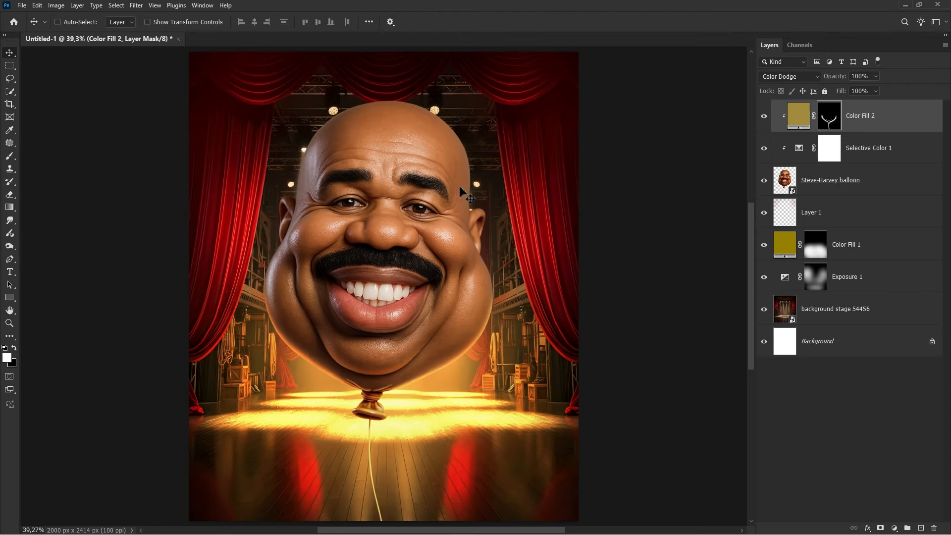
# - Add a new empty layer at the top, clip it to the layer below, and set its blend mode to Soft Light
pyautogui.click(761, 116)
pyautogui.click(761, 116)
pyautogui.click(919, 527)
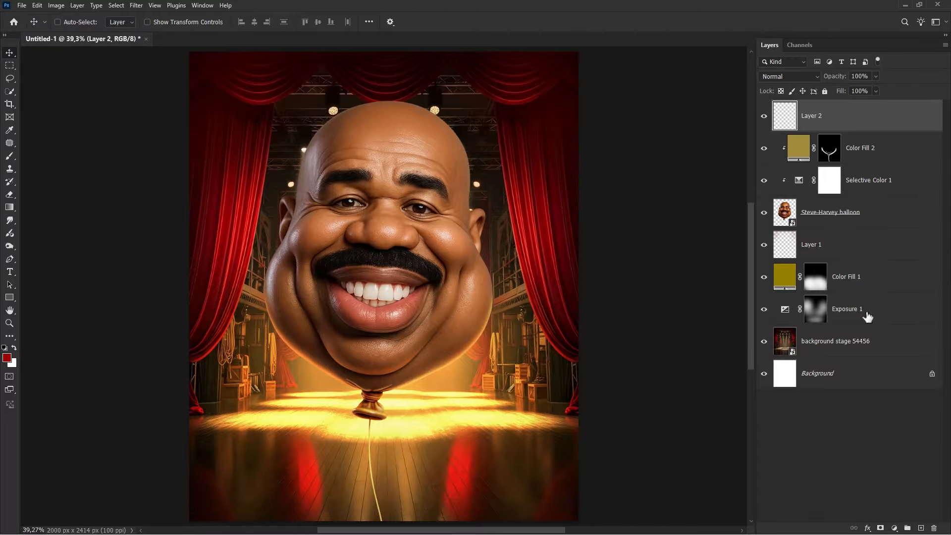
pyautogui.rightClick(833, 115)
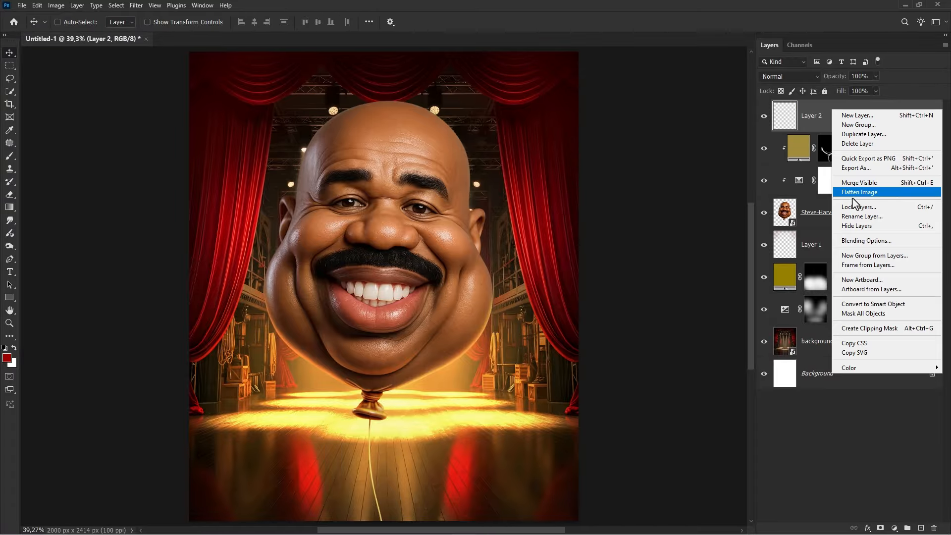
pyautogui.click(867, 329)
pyautogui.click(799, 81)
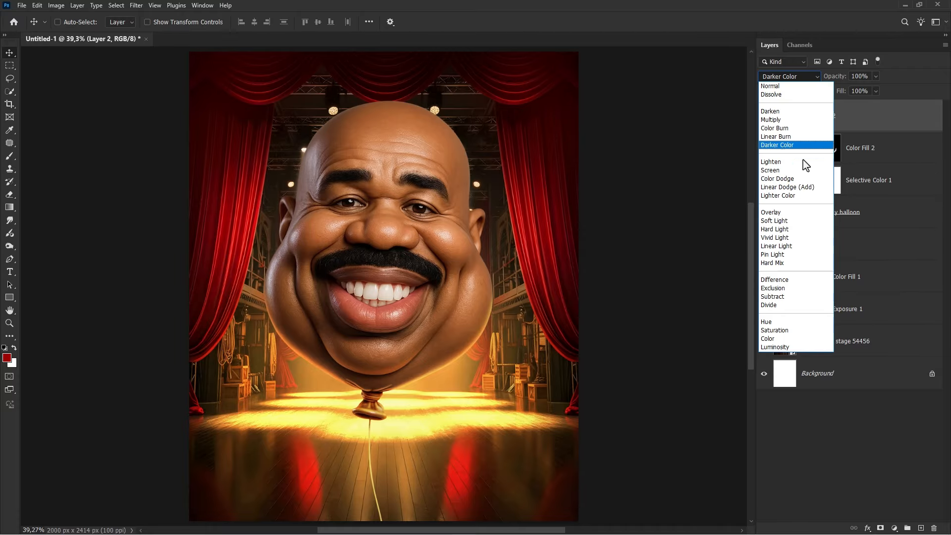
pyautogui.click(803, 223)
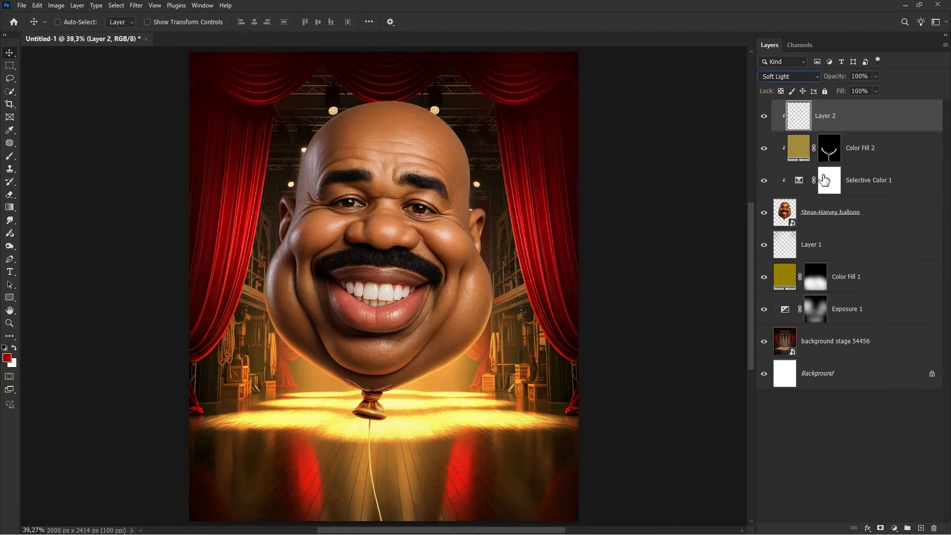
# - Switch to the Brush tool, sample the skin tone, and paint soft highlights on Layer 2 over the forehead and left cheek edge
pyautogui.rightClick(12, 159)
pyautogui.click(50, 155)
pyautogui.scroll(5, 411, 139)
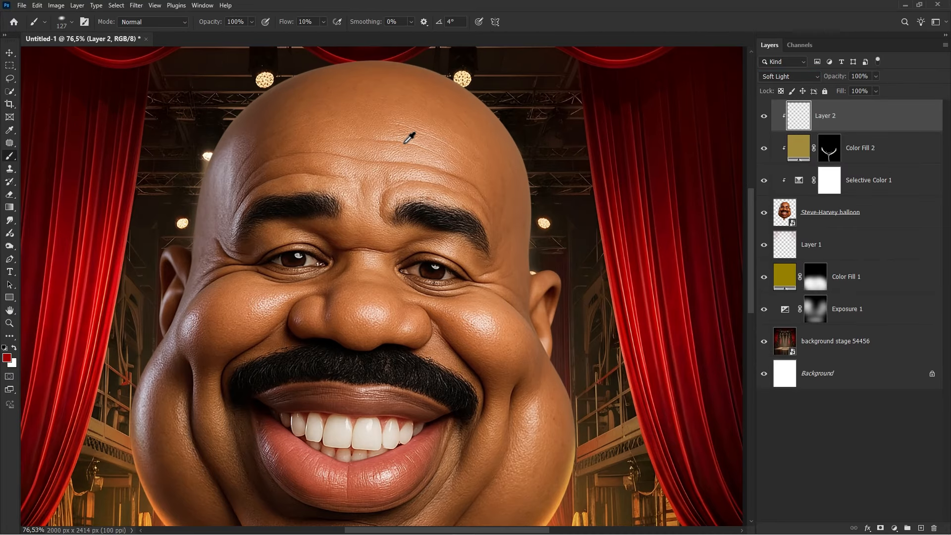
pyautogui.scroll(2, 418, 161)
pyautogui.keyDown('alt'); pyautogui.click(404, 141); pyautogui.keyUp('alt')
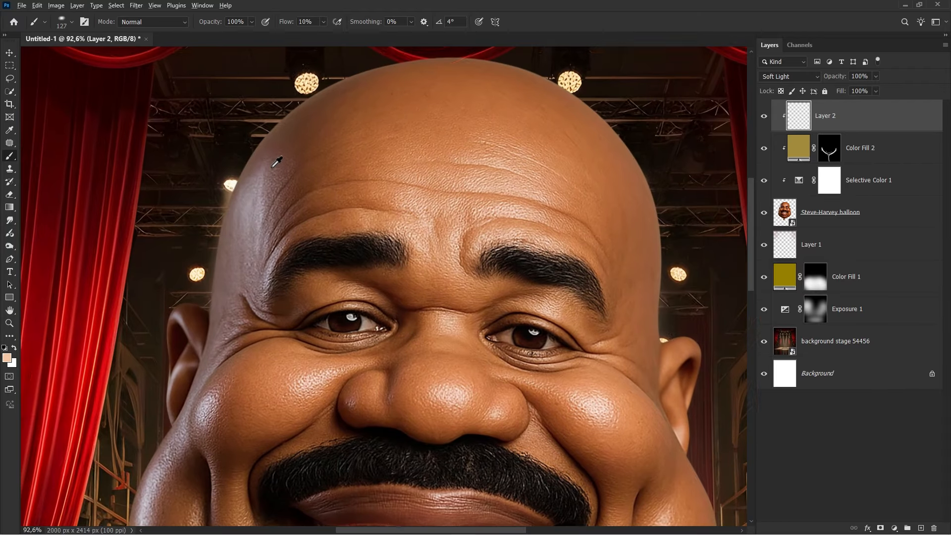
pyautogui.moveTo(272, 168); pyautogui.dragTo(290, 167)
pyautogui.moveTo(297, 98)
pyautogui.mouseDown()
pyautogui.moveTo(236, 197)
pyautogui.moveTo(253, 207)
pyautogui.moveTo(223, 336)
pyautogui.moveTo(264, 160)
pyautogui.mouseUp()
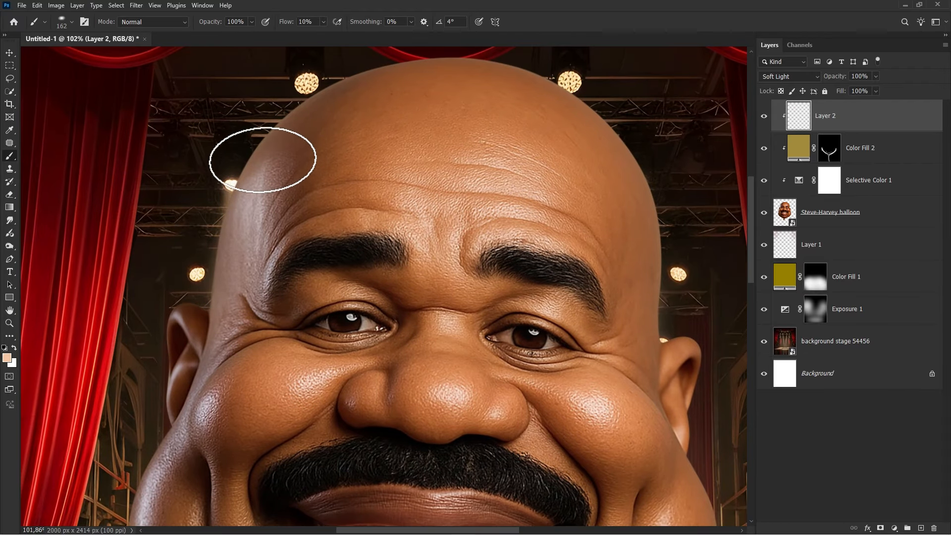
pyautogui.moveTo(238, 211)
pyautogui.mouseDown()
pyautogui.moveTo(291, 136)
pyautogui.moveTo(298, 181)
pyautogui.moveTo(266, 276)
pyautogui.moveTo(223, 340)
pyautogui.moveTo(239, 211)
pyautogui.moveTo(222, 361)
pyautogui.moveTo(174, 445)
pyautogui.mouseUp()
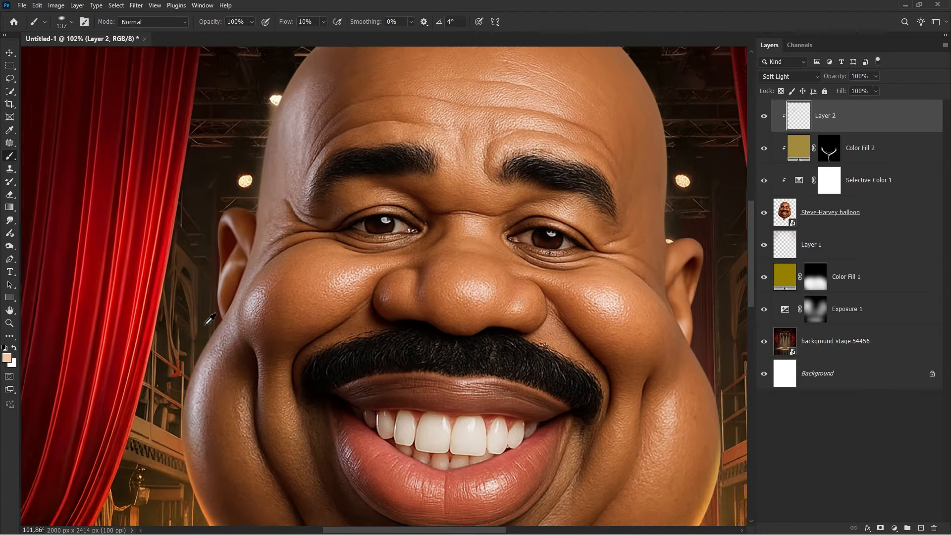
# - Continue painting skin-tone strokes on Layer 2 along the head's edges, toggling the layer's visibility to compare
pyautogui.scroll(-1, 210, 320)
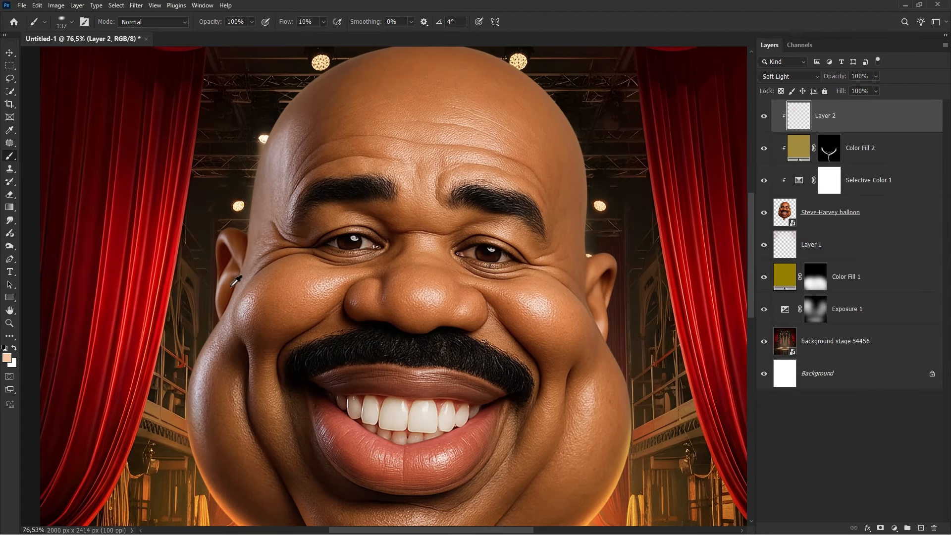
pyautogui.moveTo(232, 287); pyautogui.dragTo(251, 286)
pyautogui.moveTo(280, 134); pyautogui.dragTo(276, 189)
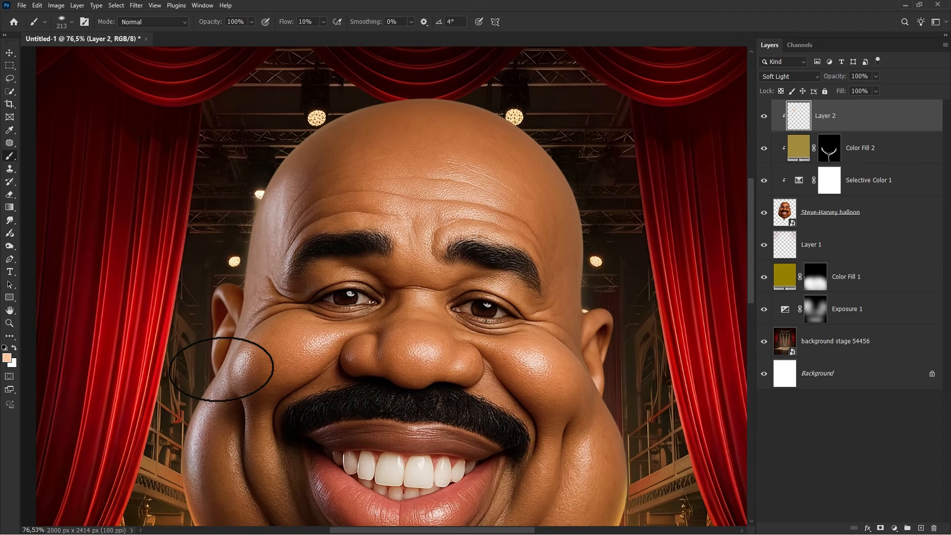
pyautogui.scroll(-1, 276, 247)
pyautogui.scroll(-3, 276, 246)
pyautogui.scroll(4, 282, 226)
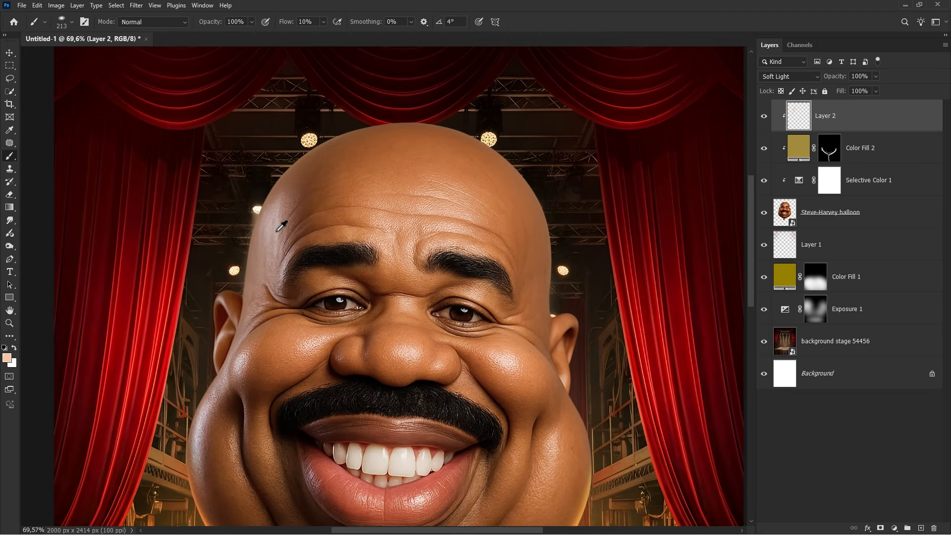
pyautogui.click(764, 118)
pyautogui.click(765, 119)
pyautogui.moveTo(316, 203)
pyautogui.mouseDown()
pyautogui.moveTo(289, 176)
pyautogui.moveTo(284, 222)
pyautogui.mouseUp()
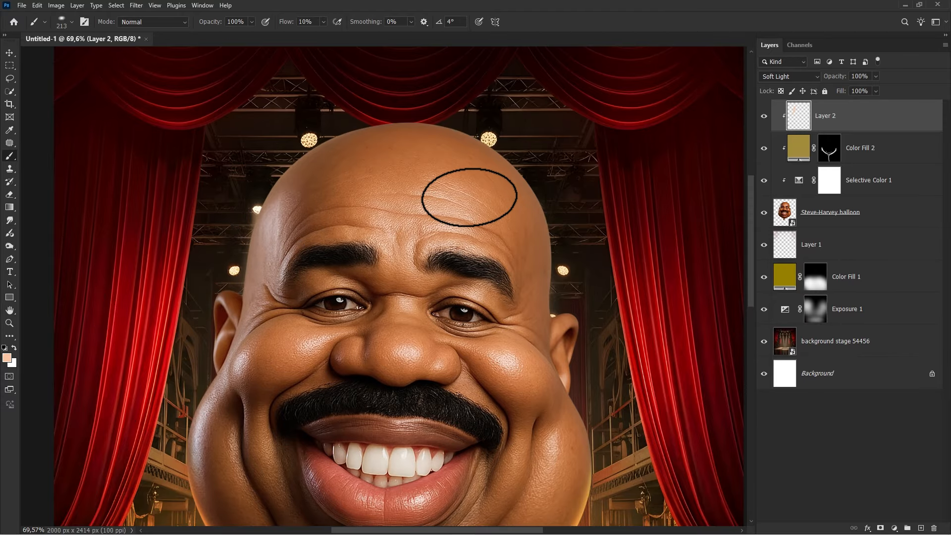
# - Fit the whole canvas on screen and toggle Layer 2's visibility to compare the result
pyautogui.hotkey('ctrl', '0')
pyautogui.press('v')
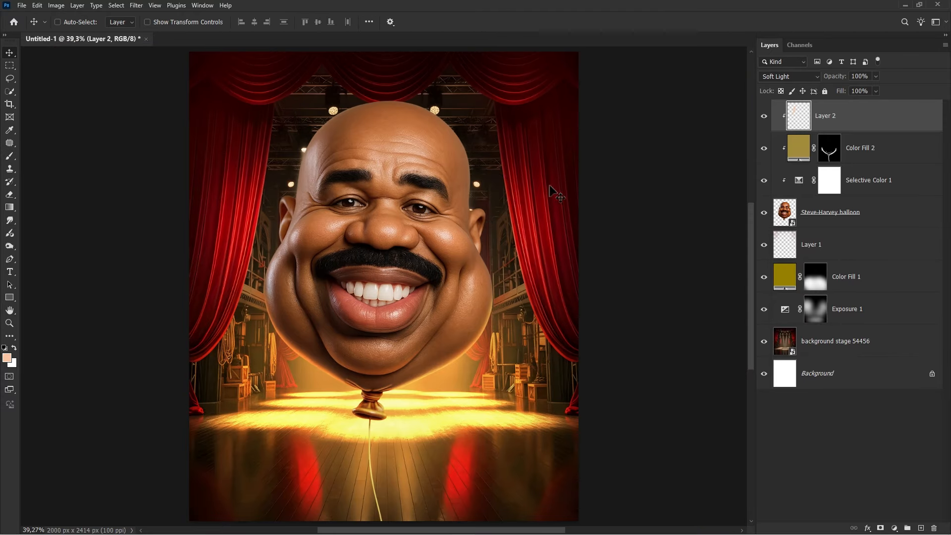
pyautogui.click(765, 118)
pyautogui.click(764, 118)
# - Add a Solid Color fill layer in dark red 780000 and set its blend mode to Soft Light
pyautogui.click(894, 528)
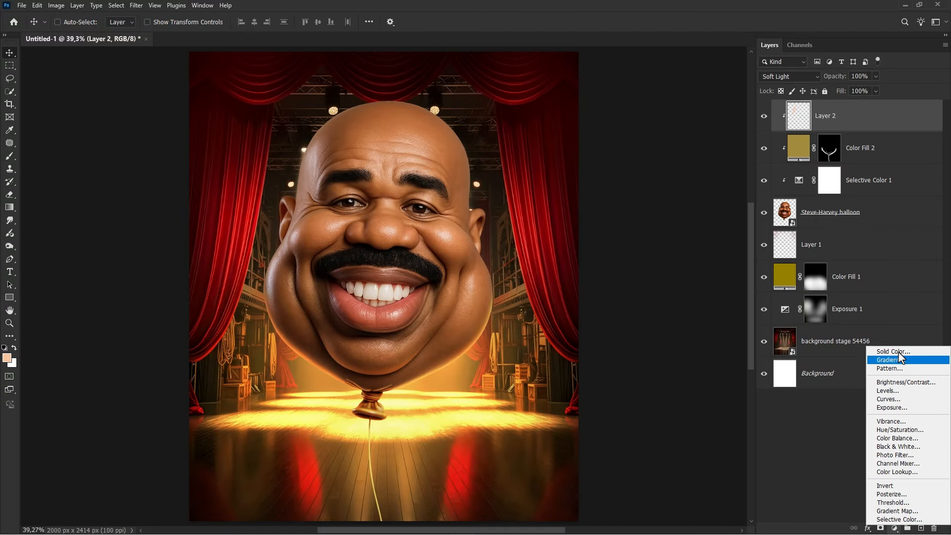
pyautogui.click(892, 351)
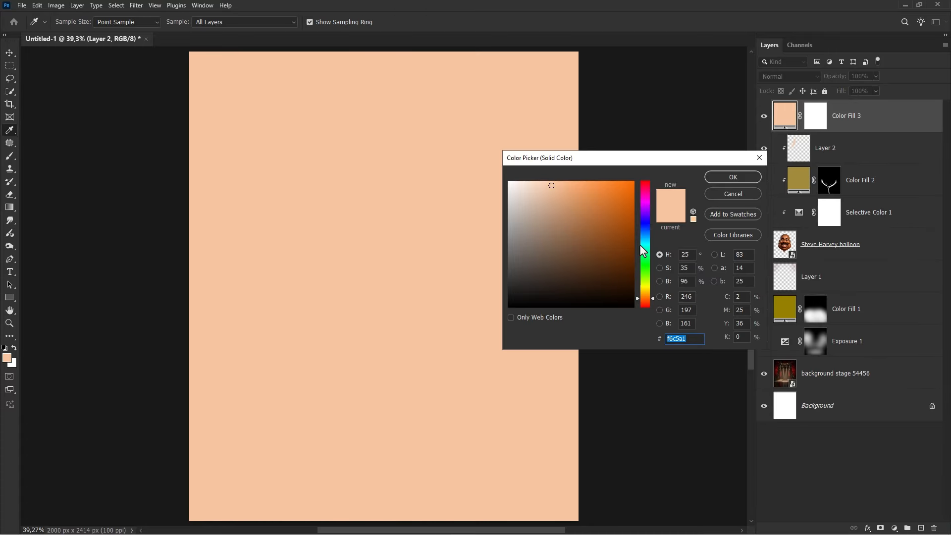
pyautogui.click(633, 187)
pyautogui.moveTo(647, 195); pyautogui.dragTo(652, 173)
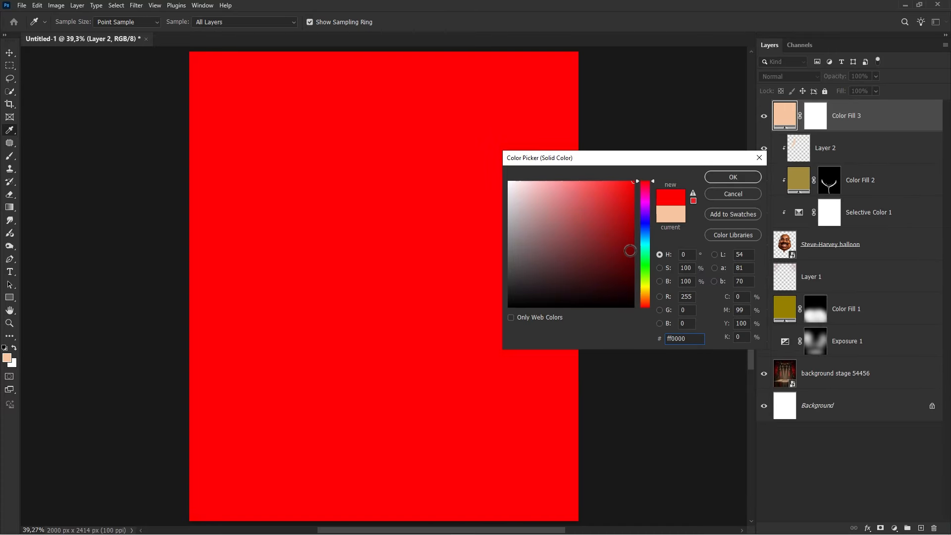
pyautogui.click(631, 254)
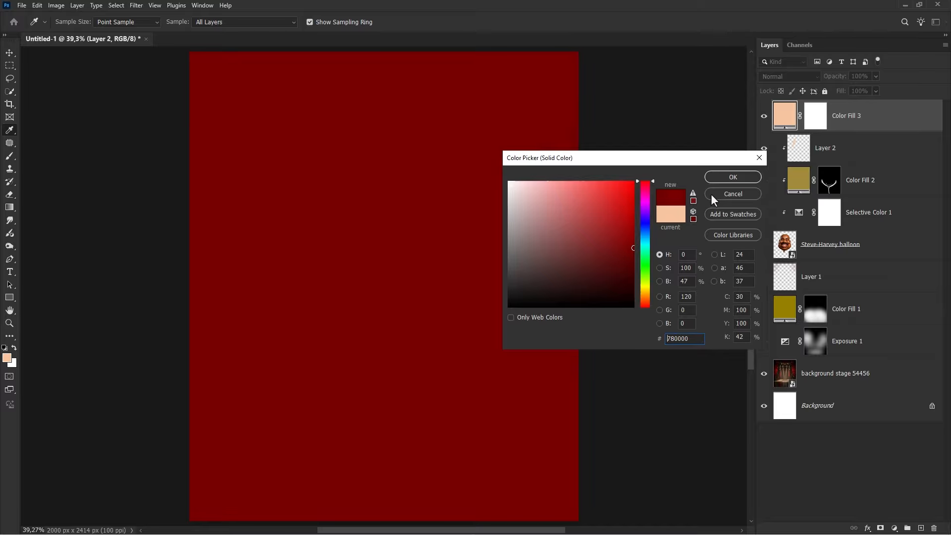
pyautogui.press('Return')
pyautogui.click(787, 76)
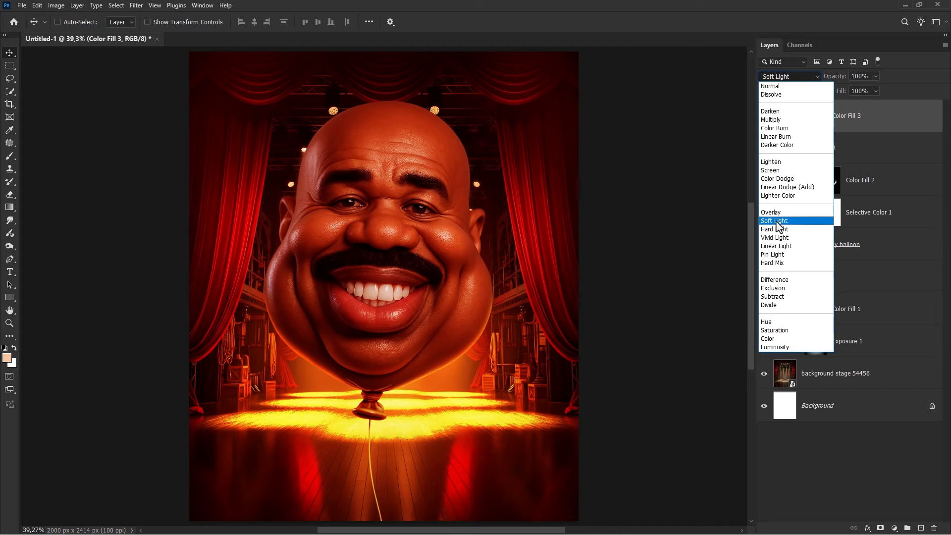
pyautogui.click(775, 221)
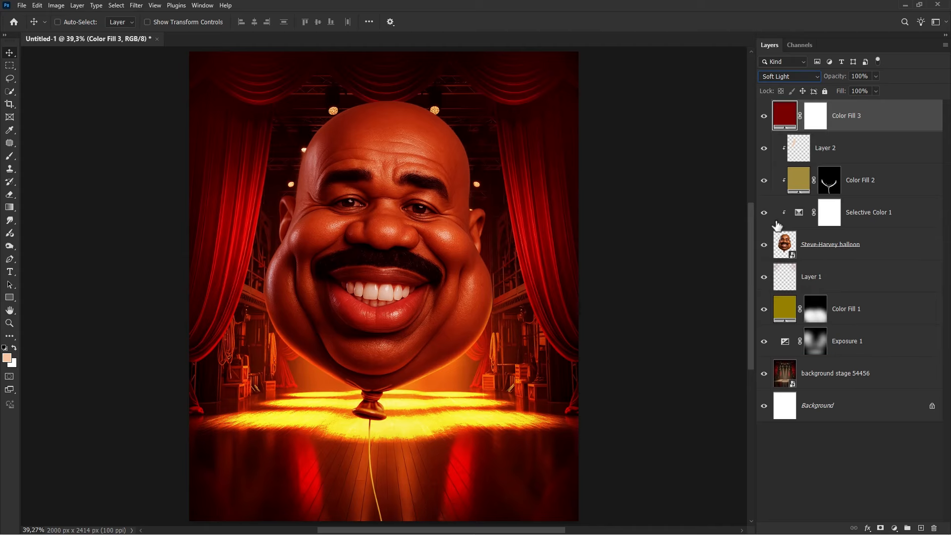
# - Clip Color Fill 3 to the layers below and toggle its visibility to compare
pyautogui.rightClick(841, 122)
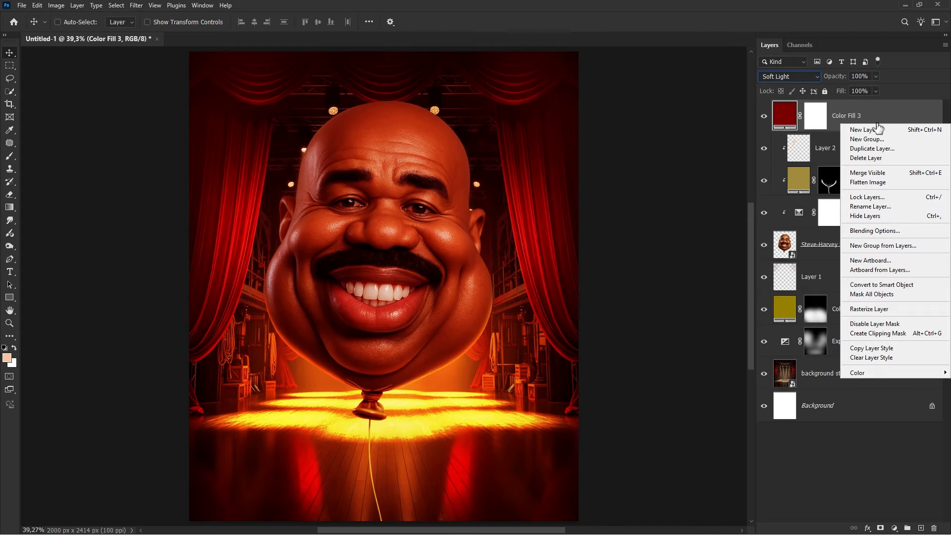
pyautogui.click(894, 336)
pyautogui.click(764, 116)
pyautogui.click(764, 116)
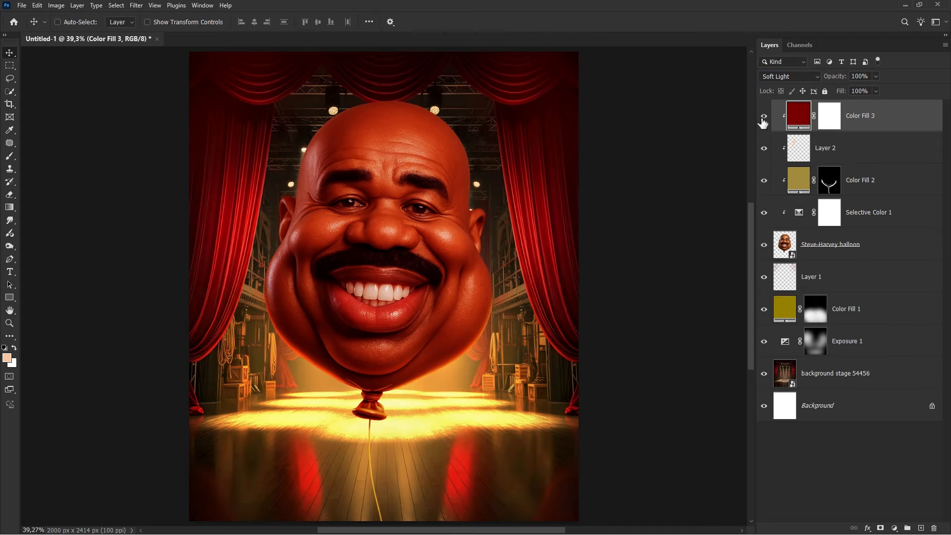
# - Select Color Fill 3's layer mask and invert it to black to hide the red tint
pyautogui.click(763, 151)
pyautogui.click(763, 151)
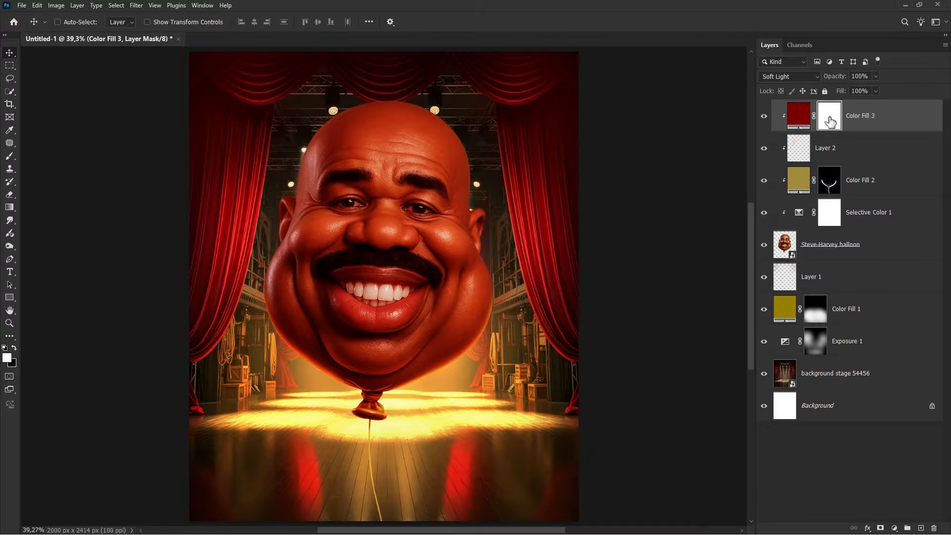
pyautogui.hotkey('ctrl', 'i')
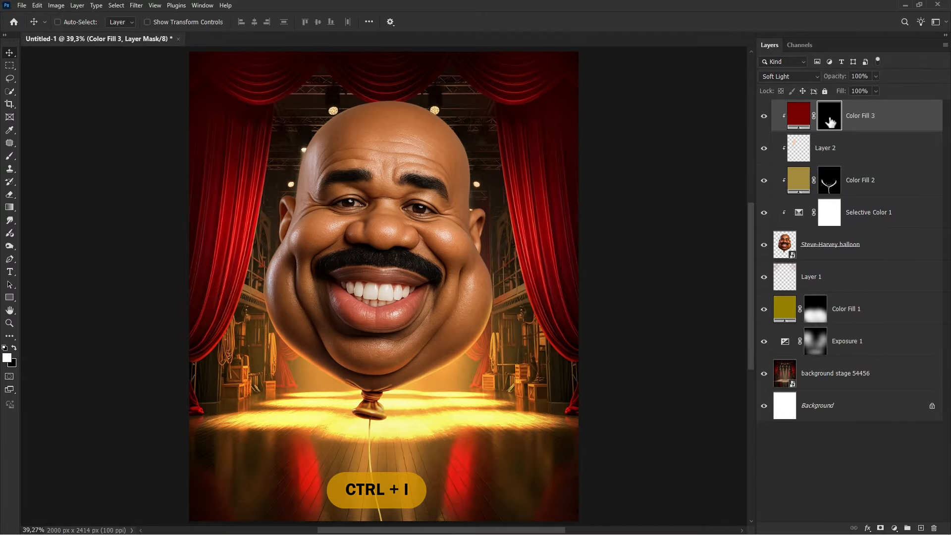
# - Switch to the Brush tool with white and paint the red tint into the mask along the right side of the head
pyautogui.rightClick(12, 156)
pyautogui.click(35, 157)
pyautogui.scroll(6, 505, 206)
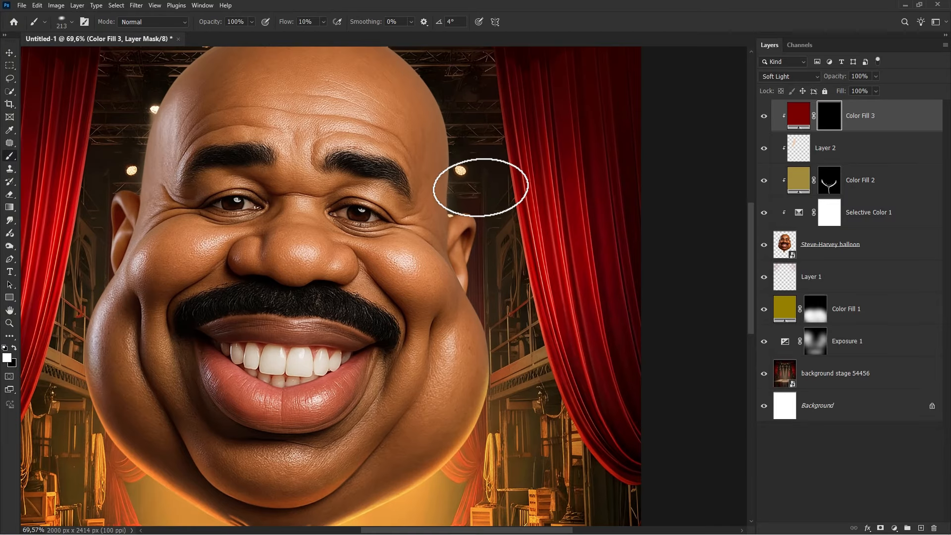
pyautogui.scroll(1, 480, 187)
pyautogui.rightClick(485, 197)
pyautogui.moveTo(504, 231); pyautogui.dragTo(507, 232)
pyautogui.click(394, 94)
pyautogui.scroll(3, 353, 97)
pyautogui.press('[')
pyautogui.press('[')
pyautogui.scroll(8, 343, 106)
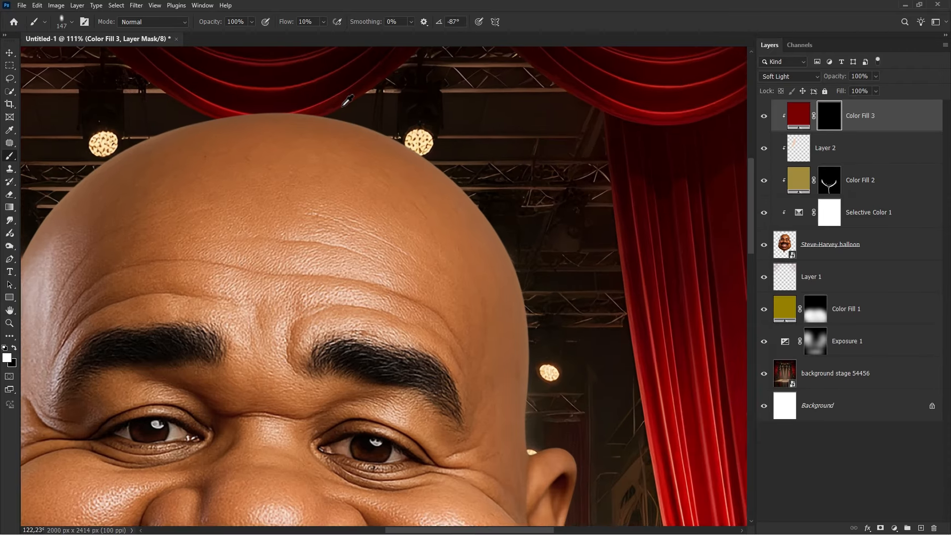
pyautogui.moveTo(338, 107); pyautogui.dragTo(324, 106)
pyautogui.moveTo(547, 253)
pyautogui.mouseDown()
pyautogui.moveTo(396, 104)
pyautogui.moveTo(421, 187)
pyautogui.moveTo(424, 331)
pyautogui.mouseUp()
pyautogui.scroll(-2, 438, 318)
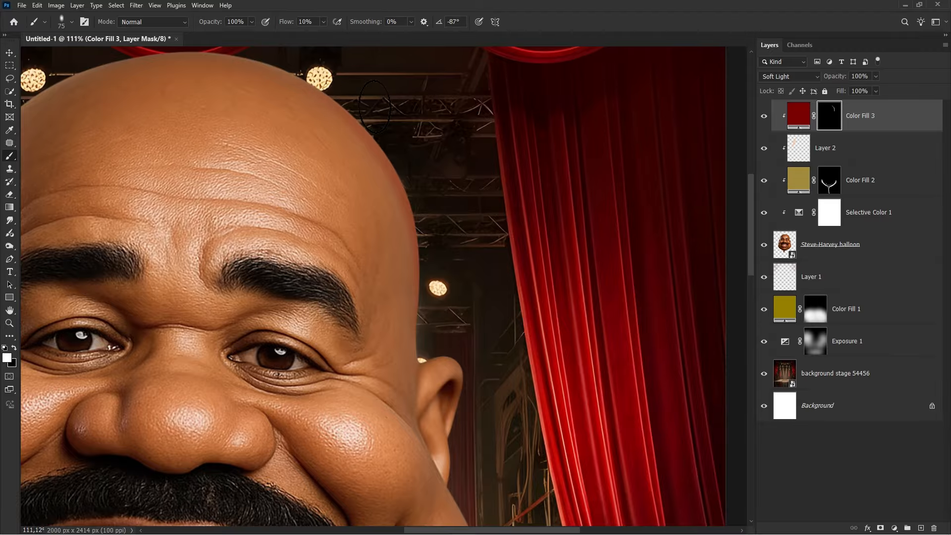
pyautogui.moveTo(375, 109); pyautogui.dragTo(407, 109)
pyautogui.moveTo(399, 144)
pyautogui.mouseDown()
pyautogui.moveTo(416, 197)
pyautogui.moveTo(408, 361)
pyautogui.moveTo(396, 231)
pyautogui.mouseUp()
pyautogui.moveTo(403, 228); pyautogui.dragTo(366, 229)
# - Continue painting the mask over the right ear and the right edge of the balloon
pyautogui.scroll(3, 381, 229)
pyautogui.moveTo(437, 237); pyautogui.dragTo(443, 322)
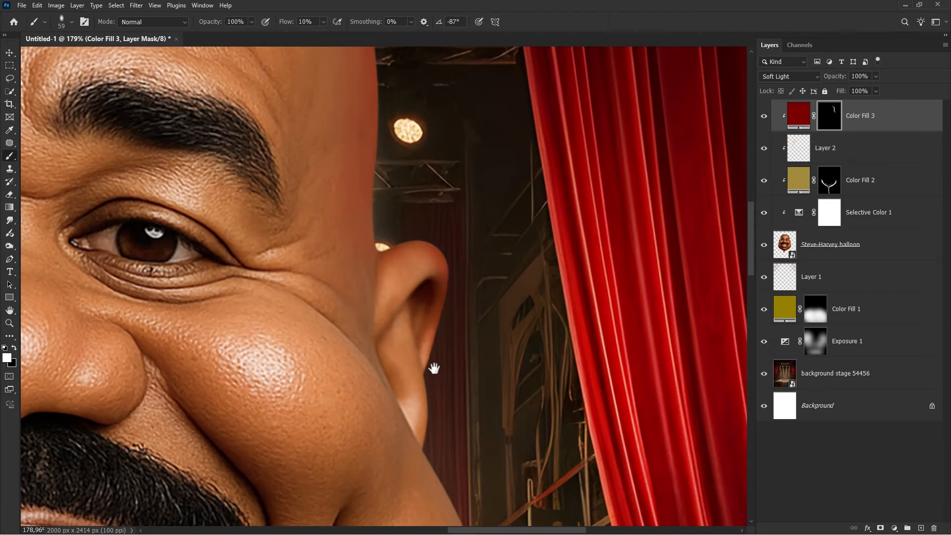
pyautogui.moveTo(433, 368); pyautogui.dragTo(410, 213)
pyautogui.moveTo(409, 210); pyautogui.dragTo(397, 210)
pyautogui.moveTo(398, 248)
pyautogui.mouseDown()
pyautogui.moveTo(421, 247)
pyautogui.moveTo(421, 265)
pyautogui.mouseUp()
pyautogui.scroll(-1, 352, 114)
pyautogui.scroll(-4, 389, 243)
pyautogui.rightClick(387, 216)
pyautogui.moveTo(373, 208); pyautogui.dragTo(364, 209)
pyautogui.scroll(-1, 362, 206)
pyautogui.moveTo(327, 138)
pyautogui.mouseDown()
pyautogui.moveTo(391, 232)
pyautogui.moveTo(444, 400)
pyautogui.moveTo(470, 387)
pyautogui.mouseUp()
pyautogui.moveTo(424, 274)
pyautogui.mouseDown()
pyautogui.moveTo(350, 155)
pyautogui.moveTo(416, 246)
pyautogui.moveTo(430, 312)
pyautogui.moveTo(461, 326)
pyautogui.mouseUp()
pyautogui.scroll(-9, 430, 313)
pyautogui.scroll(7, 406, 239)
pyautogui.moveTo(473, 404)
pyautogui.mouseDown()
pyautogui.moveTo(484, 404)
pyautogui.moveTo(371, 260)
pyautogui.mouseUp()
pyautogui.moveTo(448, 281); pyautogui.dragTo(495, 367)
pyautogui.moveTo(479, 260); pyautogui.dragTo(517, 369)
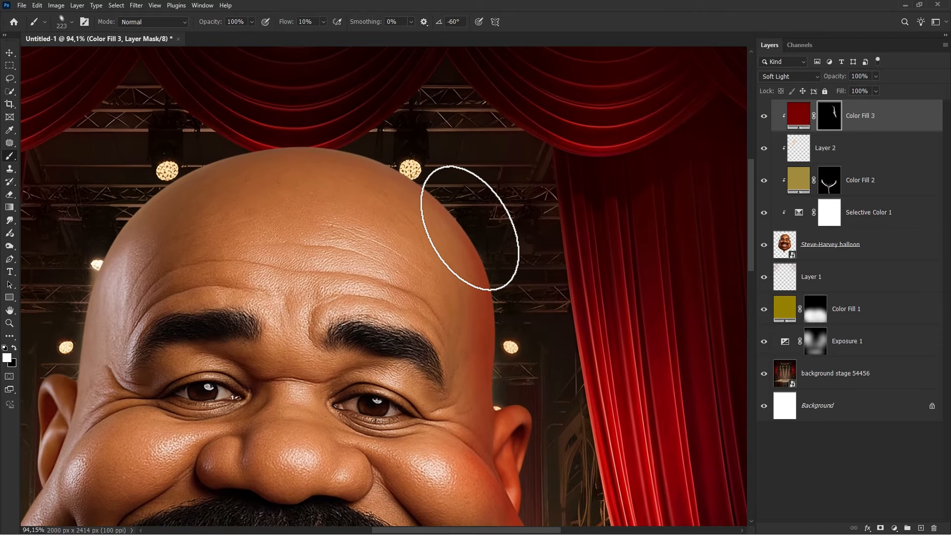
# - Pick a soft round brush and paint the red tint into the mask across the top and left side of the head
pyautogui.rightClick(178, 154)
pyautogui.click(194, 193)
pyautogui.moveTo(350, 130)
pyautogui.mouseDown()
pyautogui.moveTo(192, 159)
pyautogui.moveTo(108, 228)
pyautogui.mouseUp()
pyautogui.moveTo(106, 249); pyautogui.dragTo(327, 268)
pyautogui.moveTo(414, 131)
pyautogui.mouseDown()
pyautogui.moveTo(327, 243)
pyautogui.moveTo(260, 455)
pyautogui.mouseUp()
pyautogui.moveTo(317, 283); pyautogui.dragTo(323, 206)
pyautogui.scroll(-2, 323, 207)
pyautogui.moveTo(354, 142)
pyautogui.mouseDown()
pyautogui.moveTo(366, 143)
pyautogui.moveTo(322, 281)
pyautogui.moveTo(274, 382)
pyautogui.moveTo(210, 463)
pyautogui.mouseUp()
pyautogui.scroll(-2, 286, 200)
pyautogui.scroll(2, 286, 200)
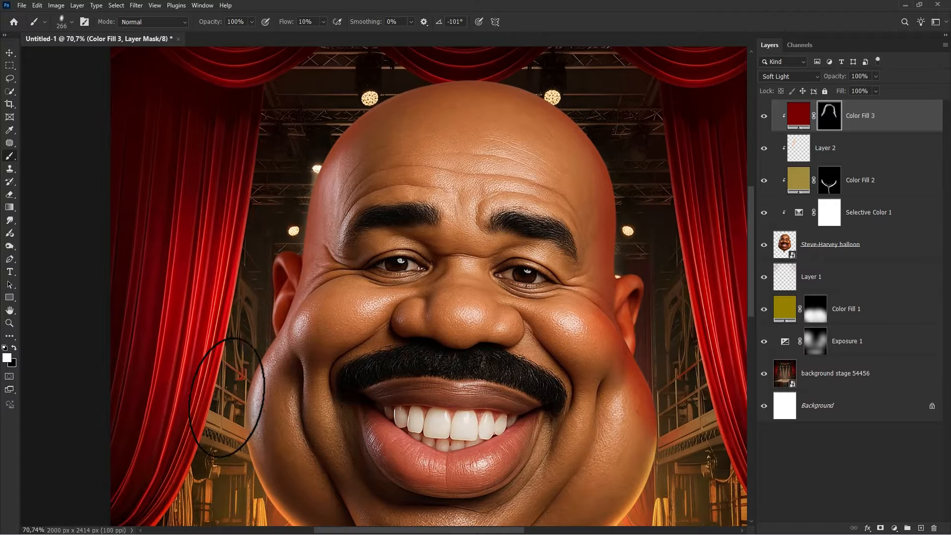
pyautogui.scroll(1, 379, 103)
pyautogui.moveTo(363, 114)
pyautogui.mouseDown()
pyautogui.moveTo(516, 80)
pyautogui.moveTo(593, 120)
pyautogui.moveTo(273, 324)
pyautogui.mouseUp()
pyautogui.scroll(-3, 273, 323)
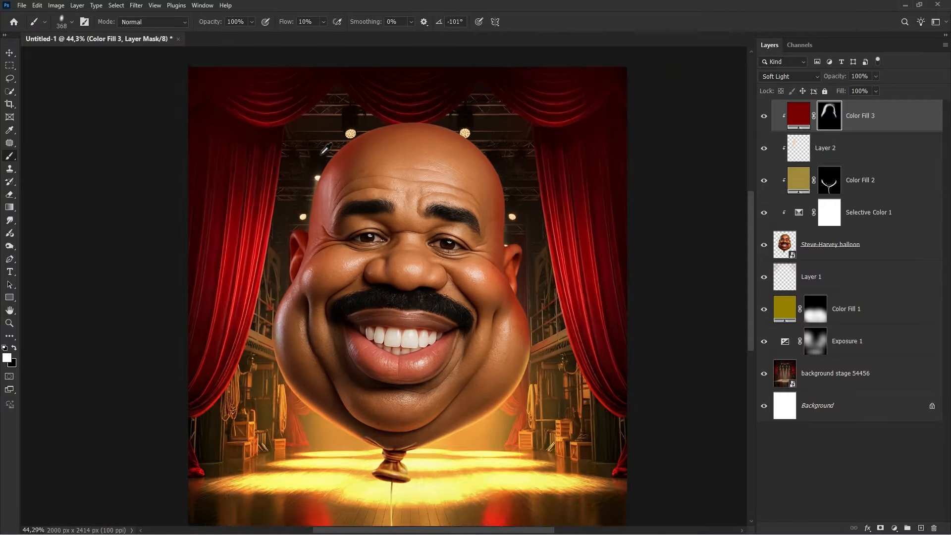
# - Paint the mask along the left cheek edge and beside the nose with a smaller brush
pyautogui.scroll(3, 509, 297)
pyautogui.scroll(-1, 534, 312)
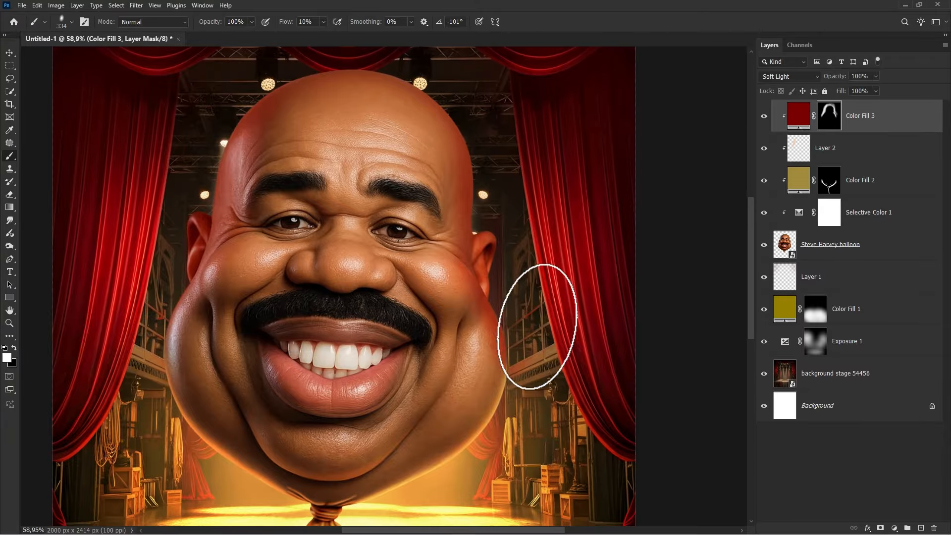
pyautogui.scroll(4, 519, 333)
pyautogui.moveTo(520, 361)
pyautogui.mouseDown()
pyautogui.moveTo(517, 408)
pyautogui.moveTo(684, 367)
pyautogui.mouseUp()
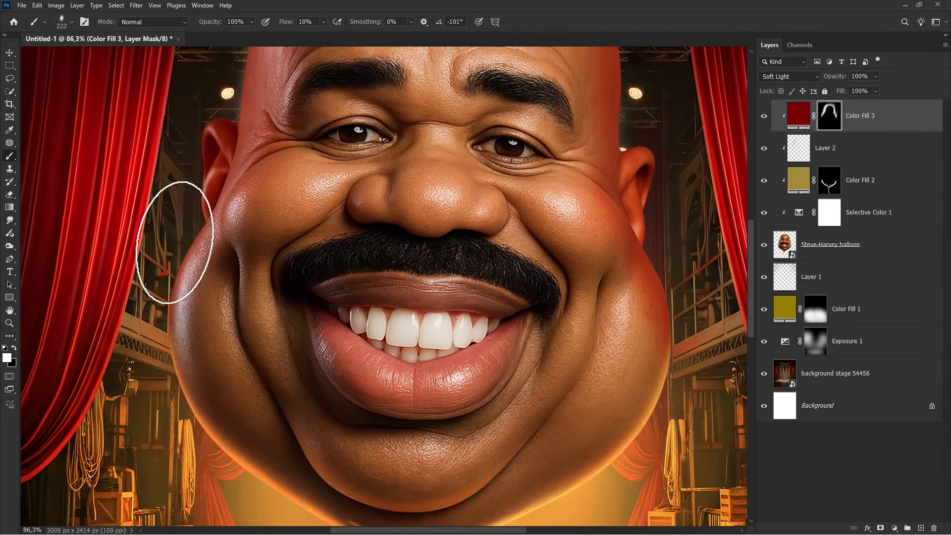
pyautogui.scroll(-1, 219, 340)
pyautogui.scroll(-3, 321, 260)
pyautogui.scroll(9, 322, 262)
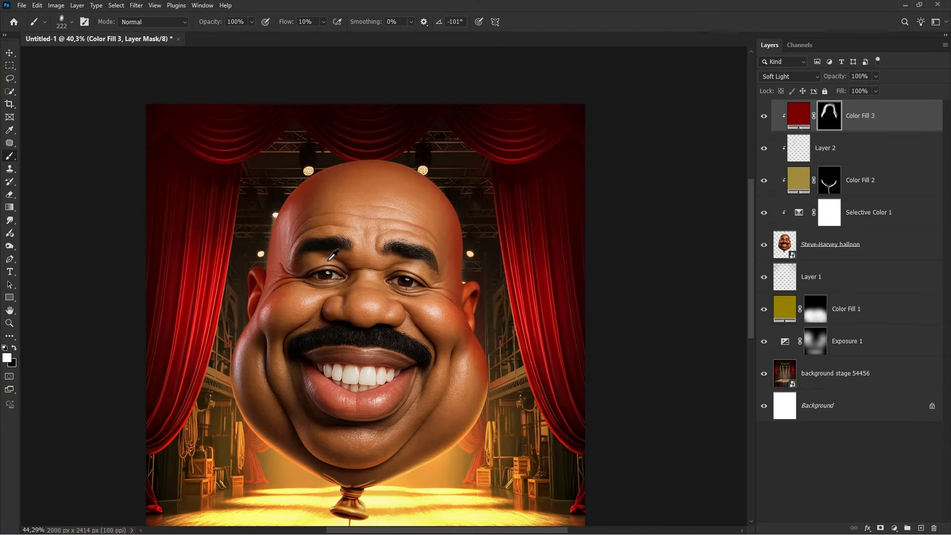
pyautogui.moveTo(281, 276)
pyautogui.mouseDown()
pyautogui.moveTo(251, 278)
pyautogui.moveTo(307, 302)
pyautogui.moveTo(274, 287)
pyautogui.moveTo(305, 268)
pyautogui.mouseUp()
pyautogui.scroll(4, 250, 279)
pyautogui.rightClick(274, 283)
pyautogui.press('Return')
pyautogui.scroll(2, 265, 321)
pyautogui.press('[')
pyautogui.press('[')
pyautogui.moveTo(497, 379); pyautogui.dragTo(381, 298)
pyautogui.moveTo(369, 250)
pyautogui.mouseDown()
pyautogui.moveTo(318, 243)
pyautogui.moveTo(316, 259)
pyautogui.mouseUp()
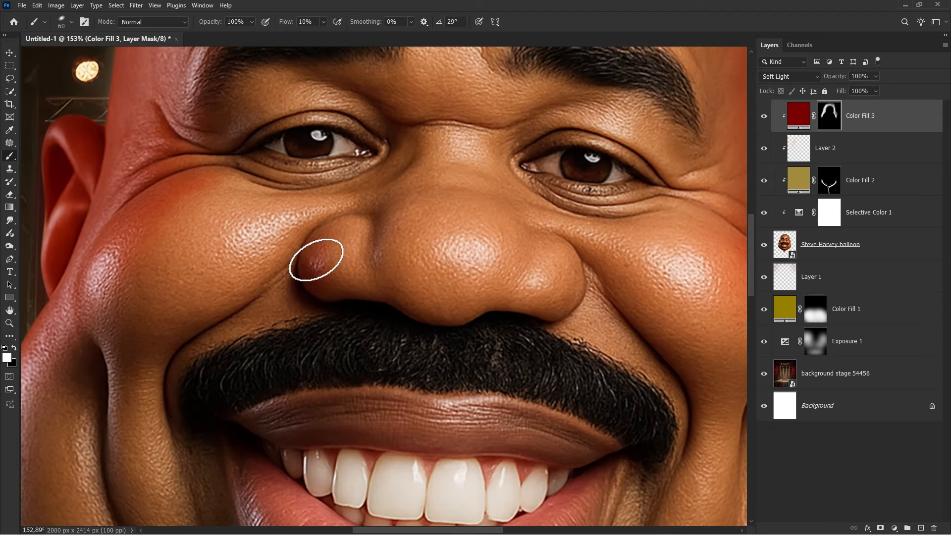
# - Paint the red tint into the mask over the nose sides and both cheek edges, adjusting brush size and hardness
pyautogui.moveTo(565, 305); pyautogui.dragTo(454, 314)
pyautogui.rightClick(454, 314)
pyautogui.click(484, 326)
pyautogui.press('Return')
pyautogui.moveTo(457, 266)
pyautogui.mouseDown()
pyautogui.moveTo(455, 312)
pyautogui.moveTo(472, 280)
pyautogui.mouseUp()
pyautogui.scroll(-3, 426, 270)
pyautogui.moveTo(395, 259); pyautogui.dragTo(401, 259)
pyautogui.scroll(-5, 379, 237)
pyautogui.scroll(5, 320, 268)
pyautogui.hscroll(5, 424, 333)
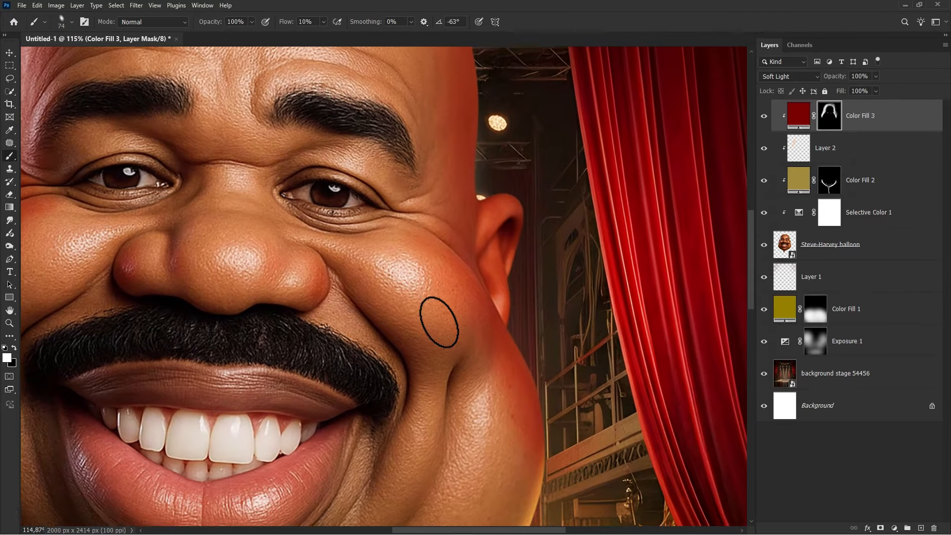
pyautogui.scroll(-3, 437, 319)
pyautogui.rightClick(495, 342)
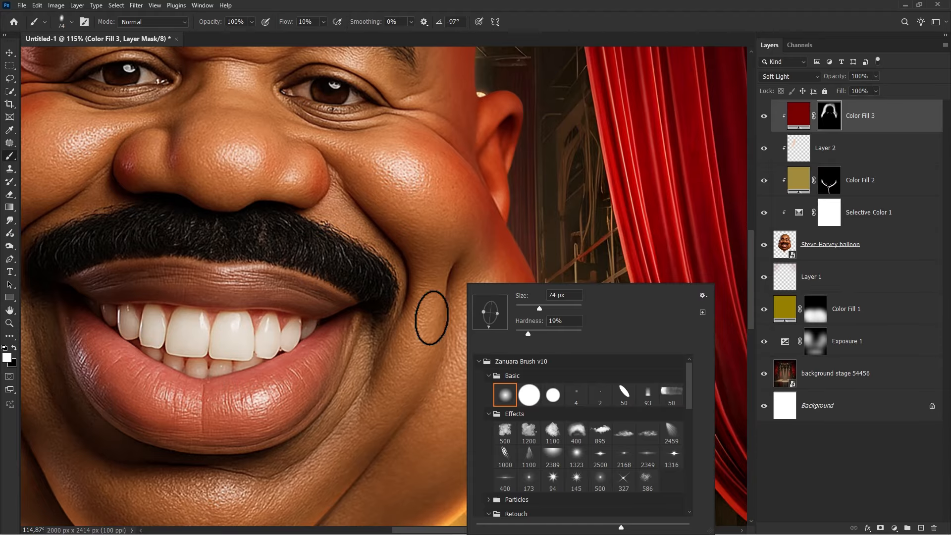
pyautogui.scroll(-2, 432, 318)
pyautogui.moveTo(326, 360); pyautogui.dragTo(519, 302)
pyautogui.moveTo(569, 271); pyautogui.dragTo(554, 317)
pyautogui.scroll(-1, 196, 297)
pyautogui.moveTo(155, 231); pyautogui.dragTo(171, 232)
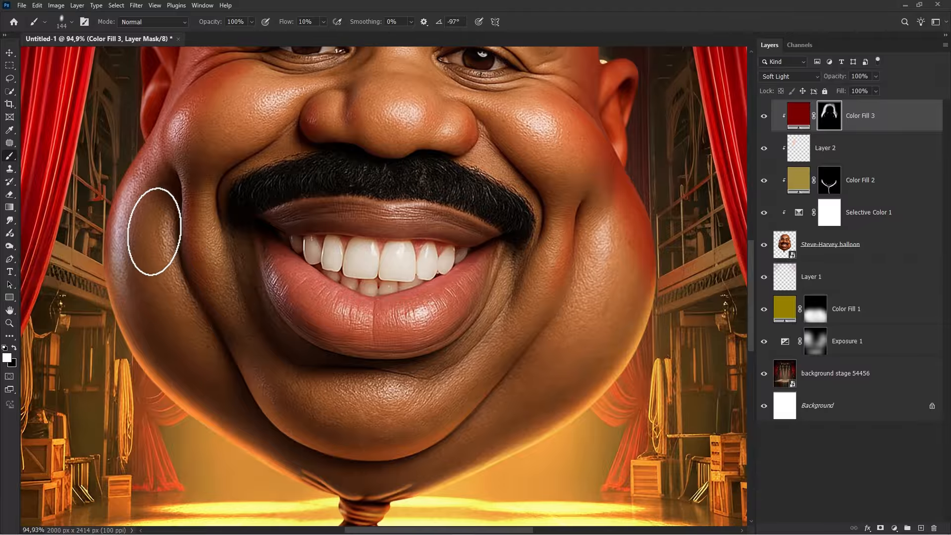
# - Switch to black, paint out some red tint on the right cheek, switch back to white, and zoom out
pyautogui.press('x')
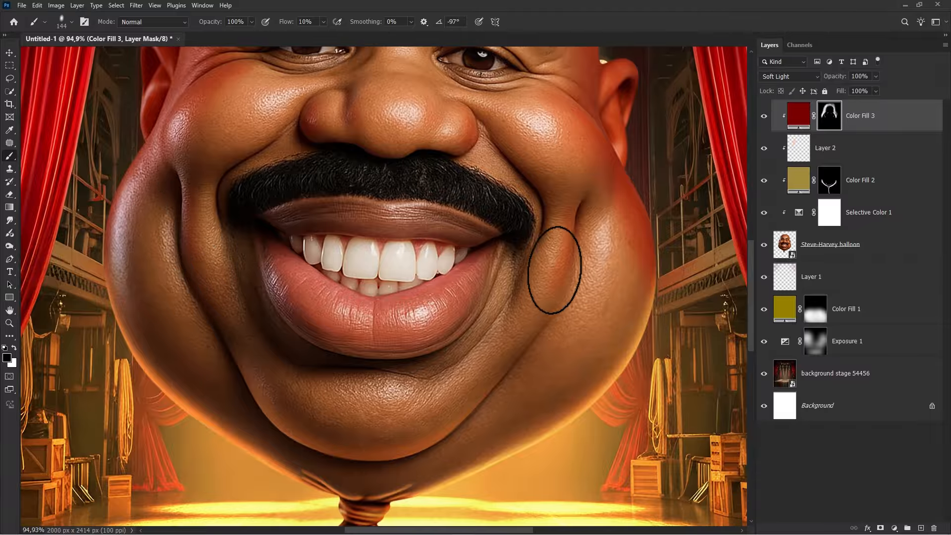
pyautogui.press('x')
pyautogui.moveTo(560, 280)
pyautogui.mouseDown()
pyautogui.moveTo(561, 223)
pyautogui.moveTo(543, 291)
pyautogui.moveTo(539, 266)
pyautogui.mouseUp()
pyautogui.press('x')
pyautogui.scroll(-3, 450, 257)
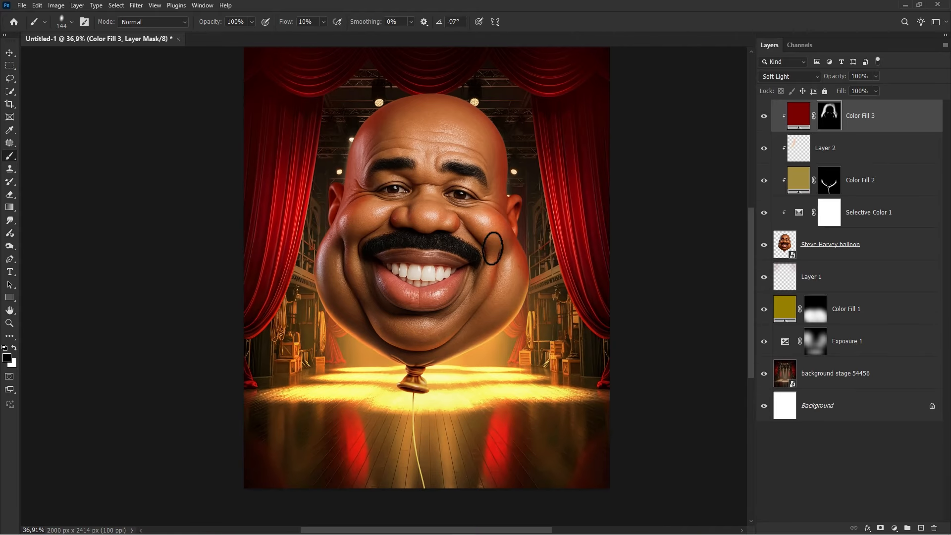
# - Keep painting the red tint mask around the right cheek, switching between black and white to refine the edges
pyautogui.scroll(3, 485, 271)
pyautogui.moveTo(493, 244)
pyautogui.mouseDown()
pyautogui.moveTo(505, 278)
pyautogui.moveTo(484, 364)
pyautogui.moveTo(447, 389)
pyautogui.mouseUp()
pyautogui.press('x')
pyautogui.scroll(3, 501, 288)
pyautogui.press('x')
pyautogui.scroll(-1, 465, 245)
pyautogui.moveTo(465, 246); pyautogui.dragTo(476, 247)
pyautogui.press('x')
pyautogui.moveTo(277, 257)
pyautogui.mouseDown()
pyautogui.moveTo(468, 332)
pyautogui.moveTo(446, 366)
pyautogui.mouseUp()
pyautogui.scroll(-5, 294, 273)
pyautogui.scroll(14, 247, 277)
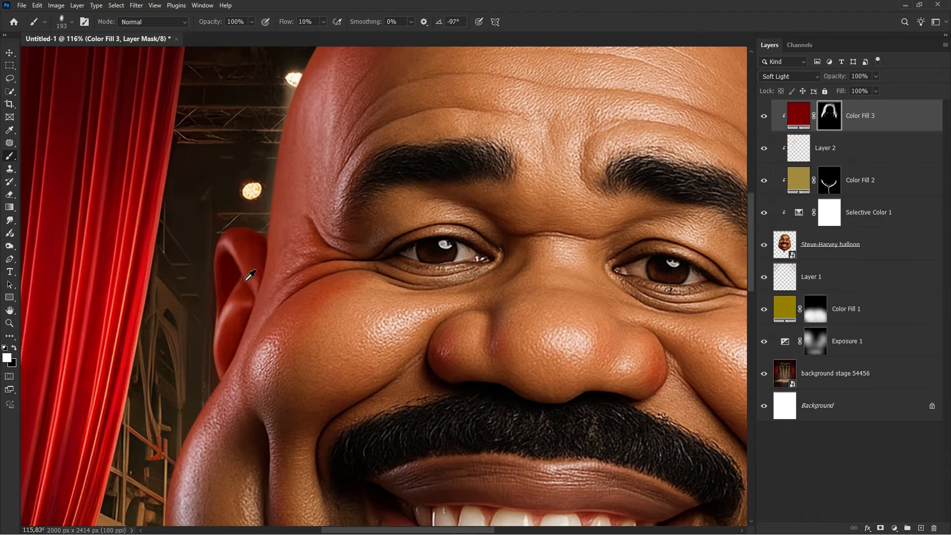
# - Paint the red tint into the mask over the left ear and along its joint with the head
pyautogui.press('x')
pyautogui.moveTo(240, 240)
pyautogui.mouseDown()
pyautogui.moveTo(229, 242)
pyautogui.moveTo(271, 281)
pyautogui.mouseUp()
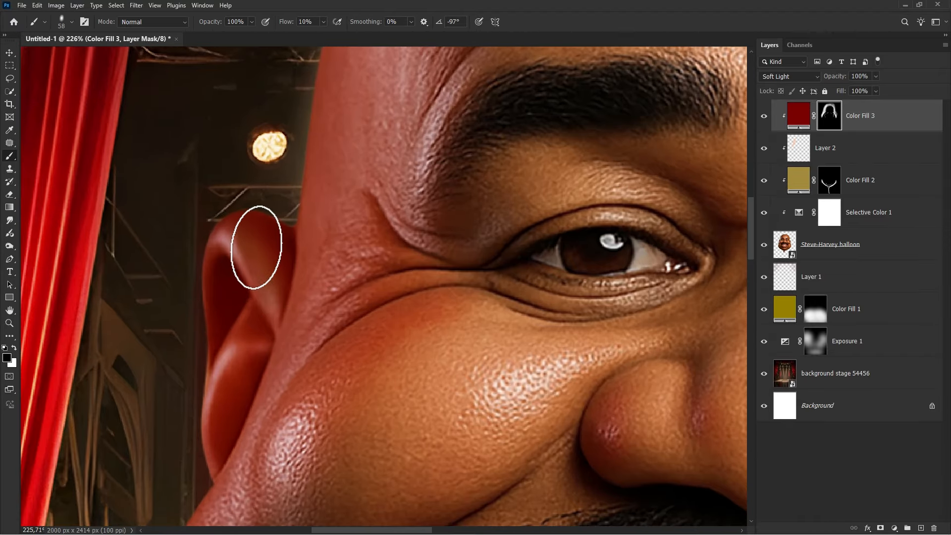
pyautogui.moveTo(256, 247); pyautogui.dragTo(219, 416)
pyautogui.scroll(-1, 252, 297)
pyautogui.moveTo(244, 299); pyautogui.dragTo(222, 288)
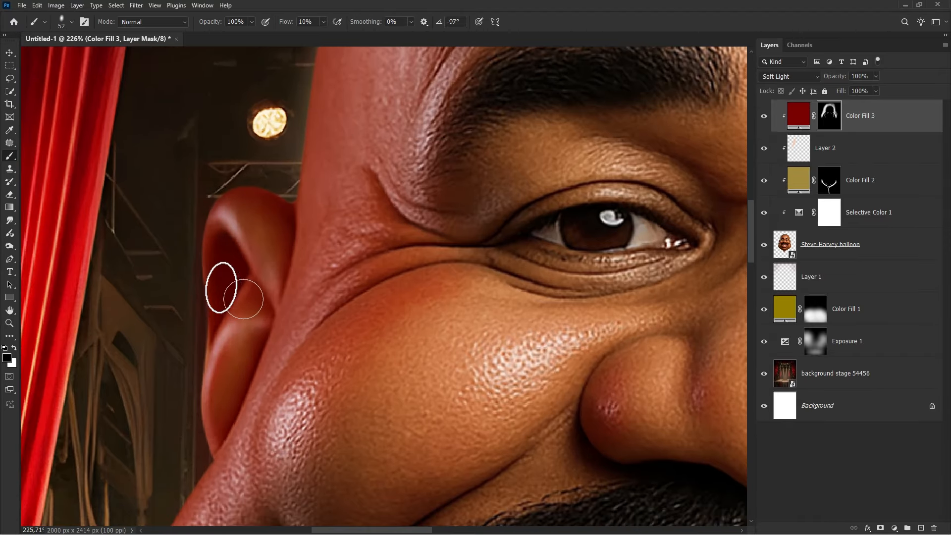
pyautogui.scroll(-13, 209, 278)
pyautogui.scroll(13, 581, 285)
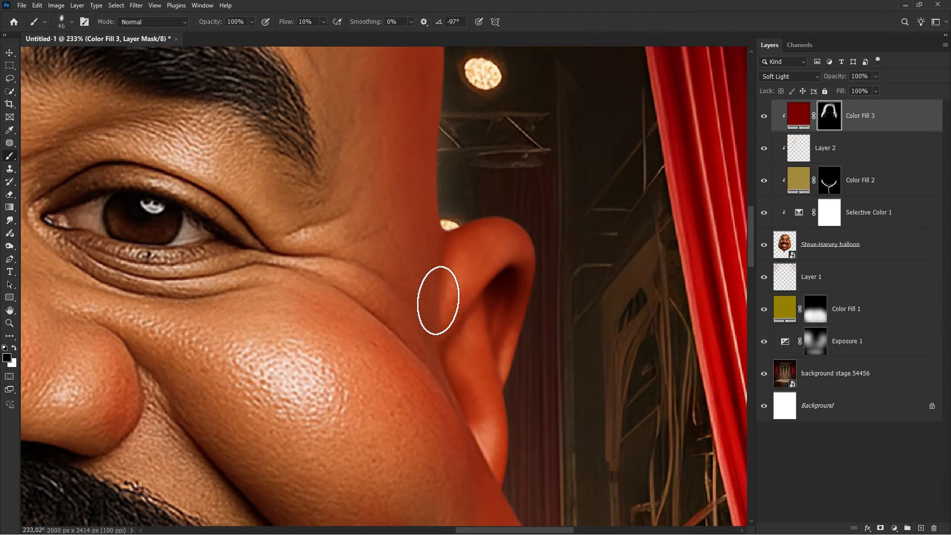
# - Paint the red tint into the mask over the right ear, enlarge the brush, and zoom out
pyautogui.moveTo(437, 299); pyautogui.dragTo(450, 294)
pyautogui.moveTo(478, 262); pyautogui.dragTo(496, 254)
pyautogui.scroll(-1, 467, 323)
pyautogui.moveTo(470, 316); pyautogui.dragTo(483, 381)
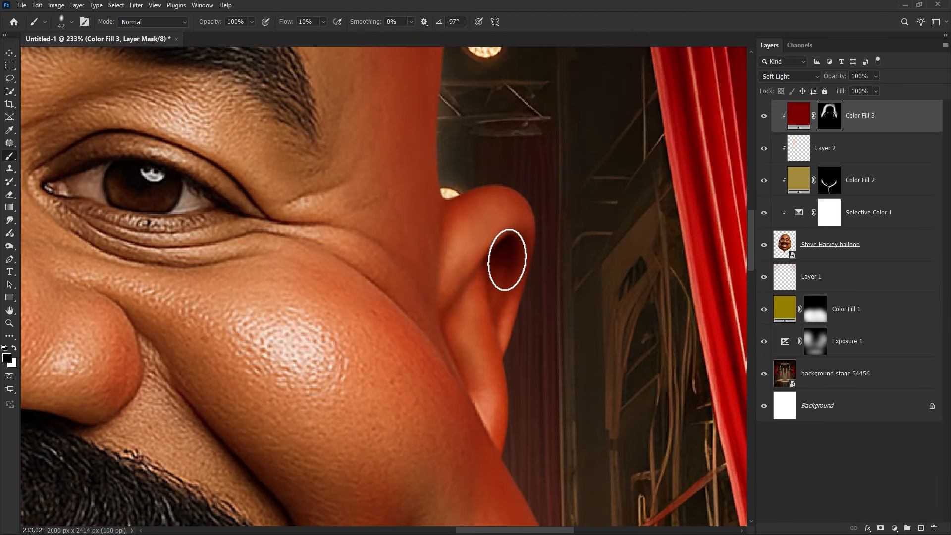
pyautogui.scroll(-12, 467, 260)
pyautogui.press(']')
pyautogui.press(']')
pyautogui.scroll(-6, 442, 253)
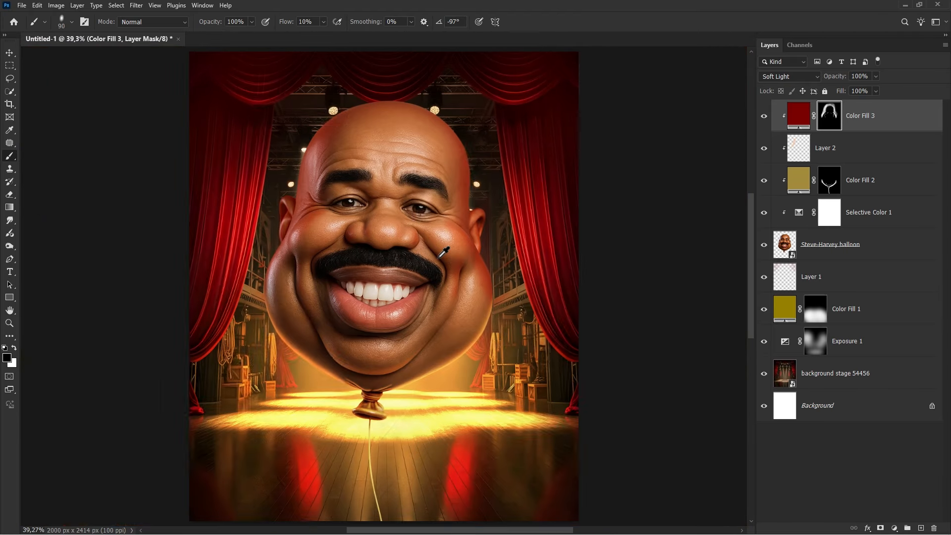
# - Toggle the Color Fill 3 layer off and on to compare the red tint
pyautogui.press('v')
pyautogui.click(763, 118)
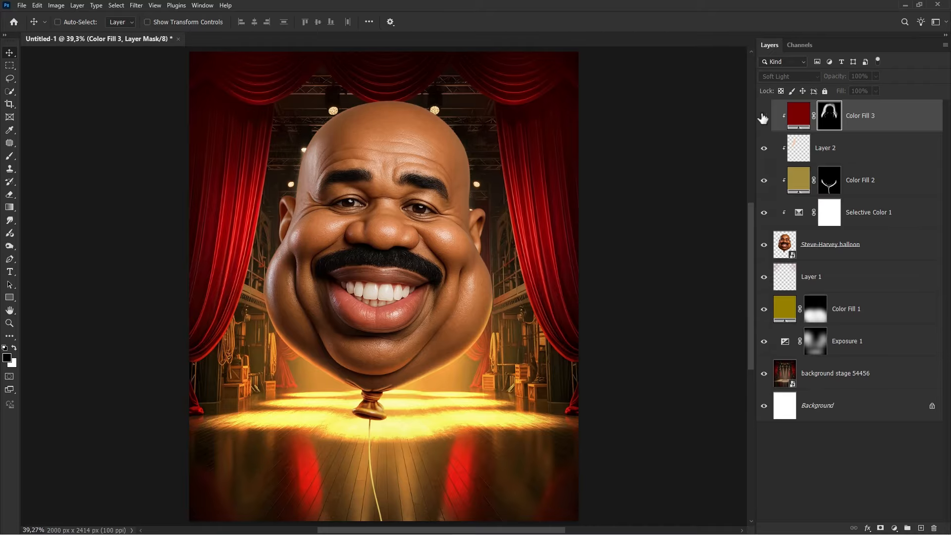
pyautogui.click(763, 117)
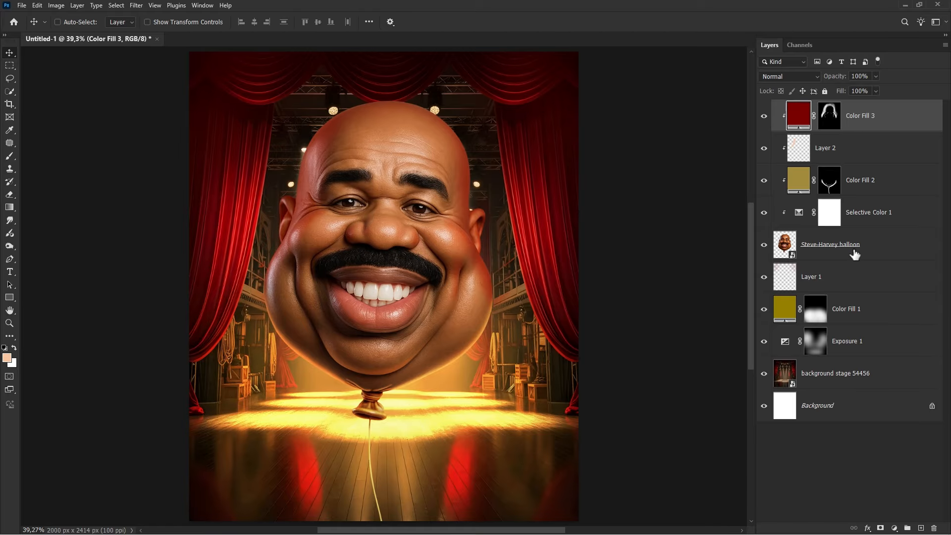
# - Add an Inner Shadow in color ff3600 to the Steve-Harvey balloon layer with about 3 px distance and 5 px size
pyautogui.rightClick(873, 245)
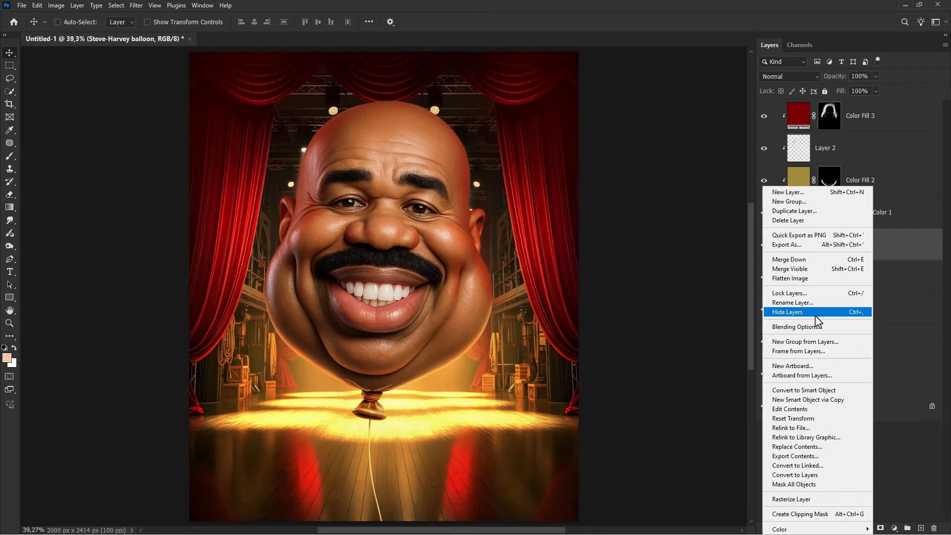
pyautogui.click(807, 325)
pyautogui.click(552, 212)
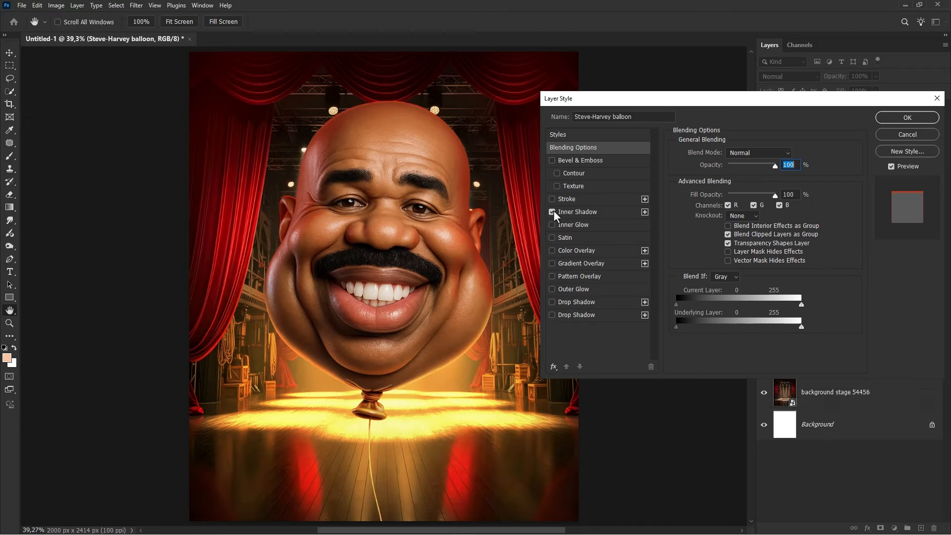
pyautogui.click(578, 213)
pyautogui.click(791, 154)
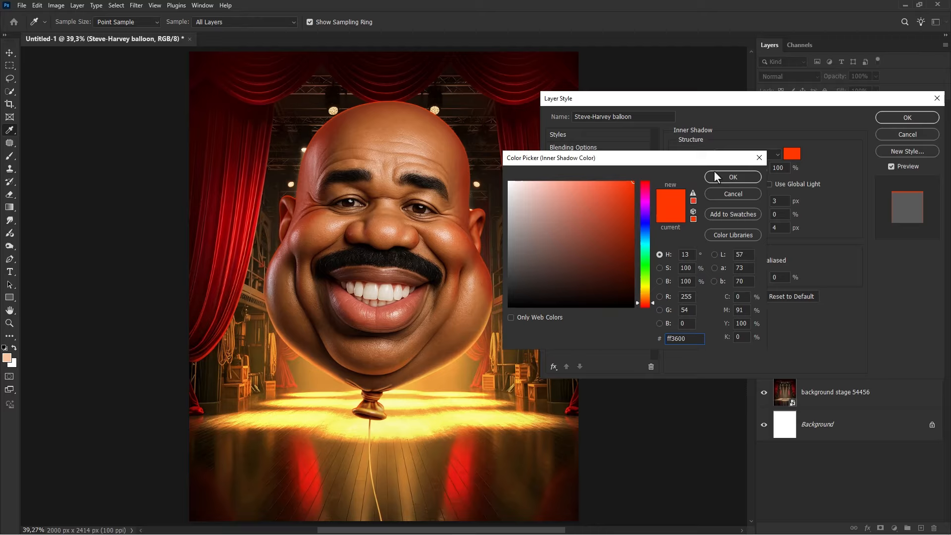
pyautogui.click(734, 179)
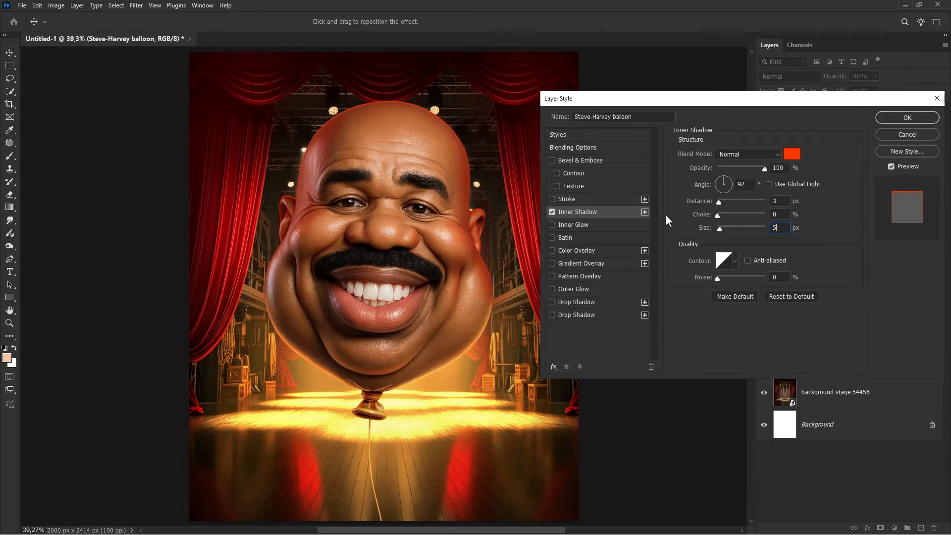
pyautogui.click(552, 212)
pyautogui.click(553, 211)
pyautogui.click(894, 119)
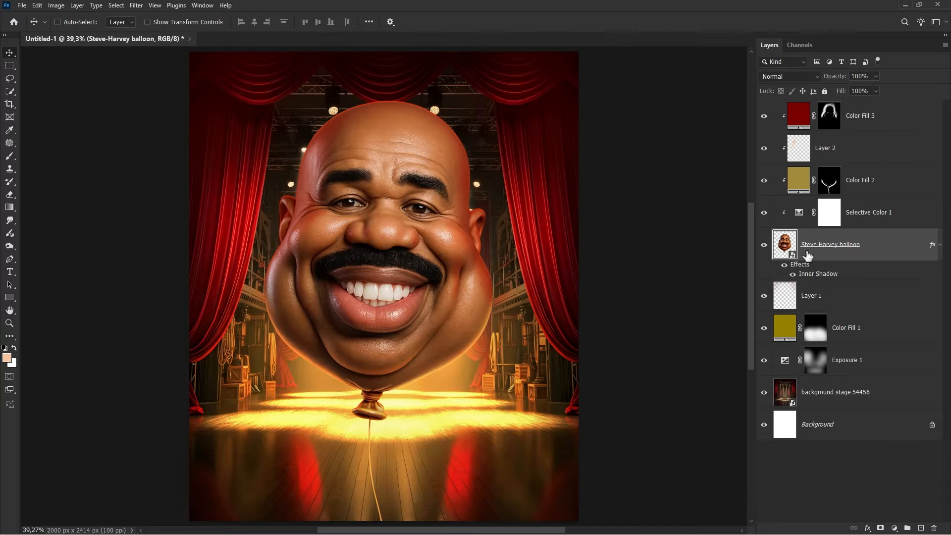
# - Convert the Inner Shadow effect into its own layer and move that layer to the top of the stack
pyautogui.rightClick(807, 276)
pyautogui.click(831, 438)
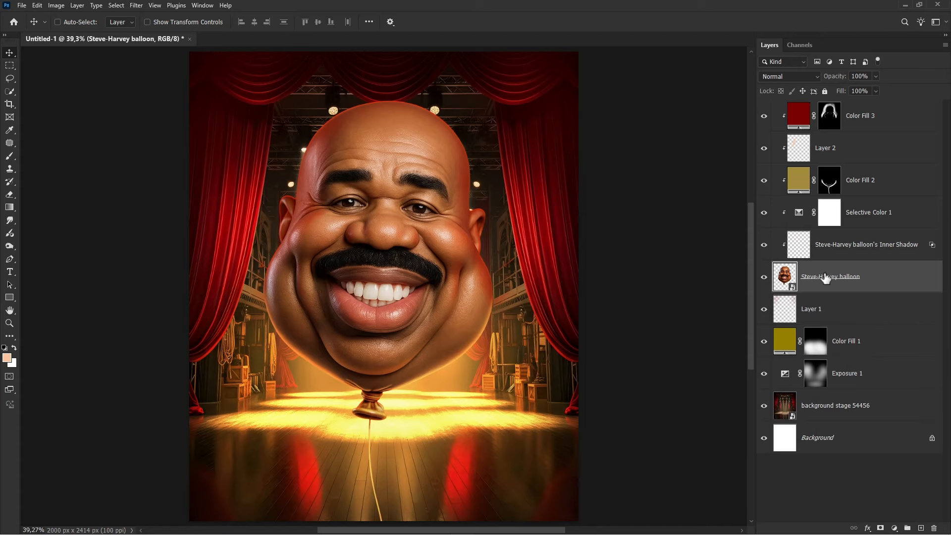
pyautogui.hotkey('ctrl', 'shift', ']')
# - Select the Smudge tool with a soft round brush and set its strength to 60%
pyautogui.scroll(10, 318, 132)
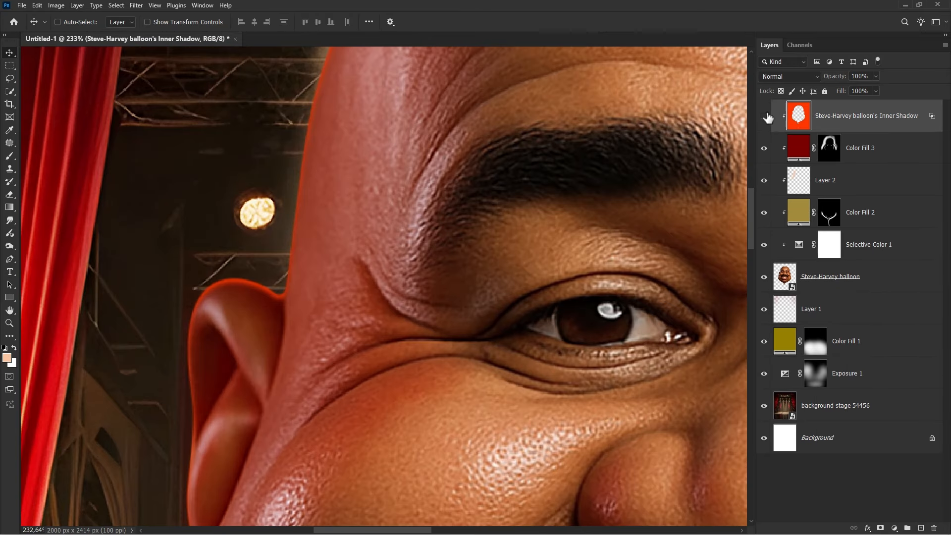
pyautogui.click(767, 116)
pyautogui.click(767, 116)
pyautogui.click(10, 221)
pyautogui.click(37, 239)
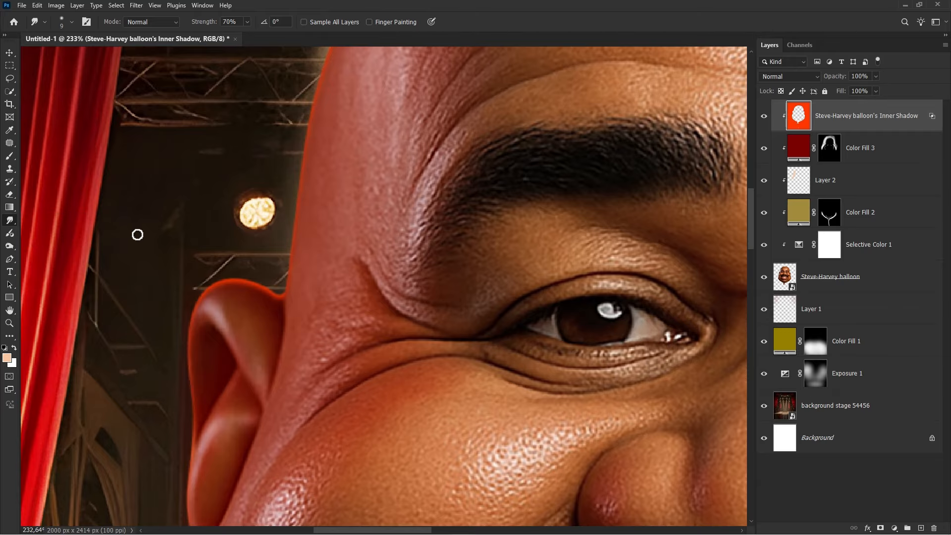
pyautogui.rightClick(138, 233)
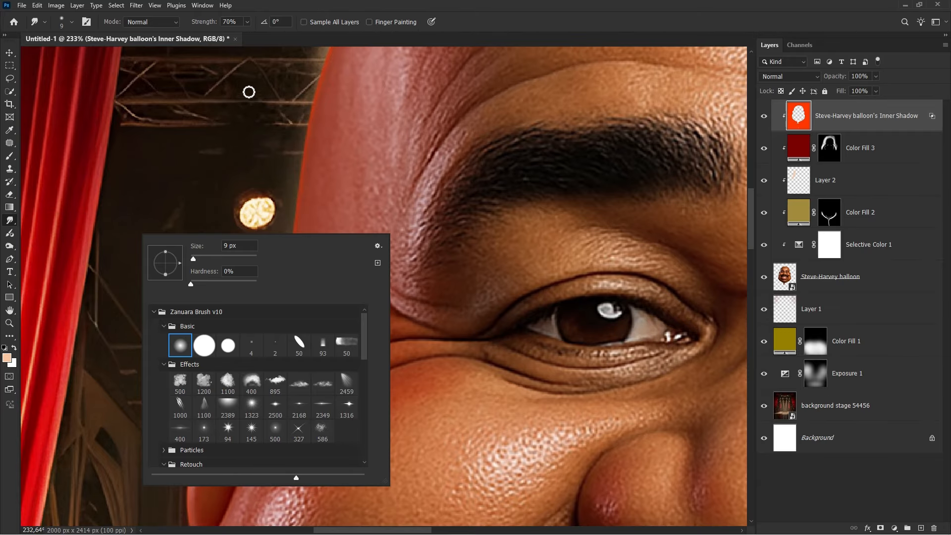
pyautogui.click(202, 18)
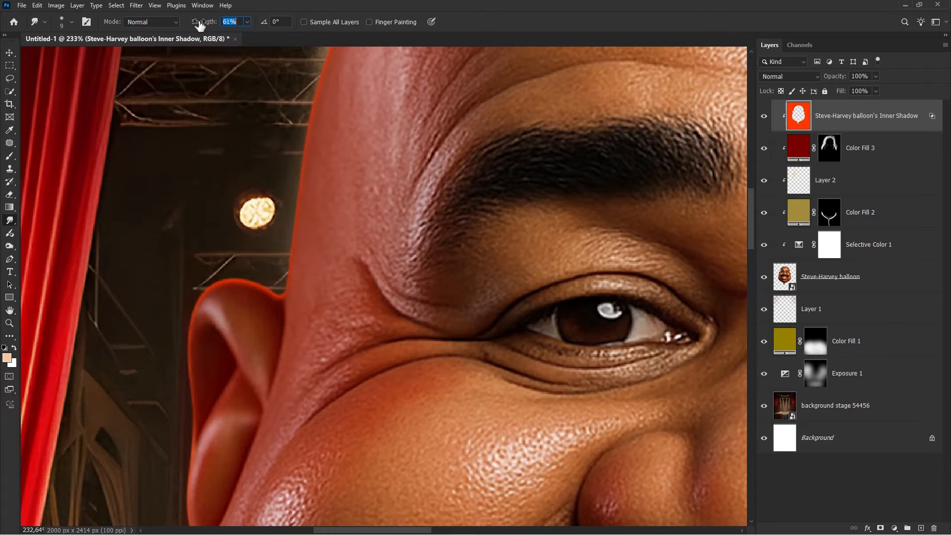
pyautogui.moveTo(200, 25); pyautogui.dragTo(199, 25)
# - Smudge the inner shadow rim along the left ear and the cheek outline below it
pyautogui.scroll(-1, 280, 305)
pyautogui.scroll(5, 297, 270)
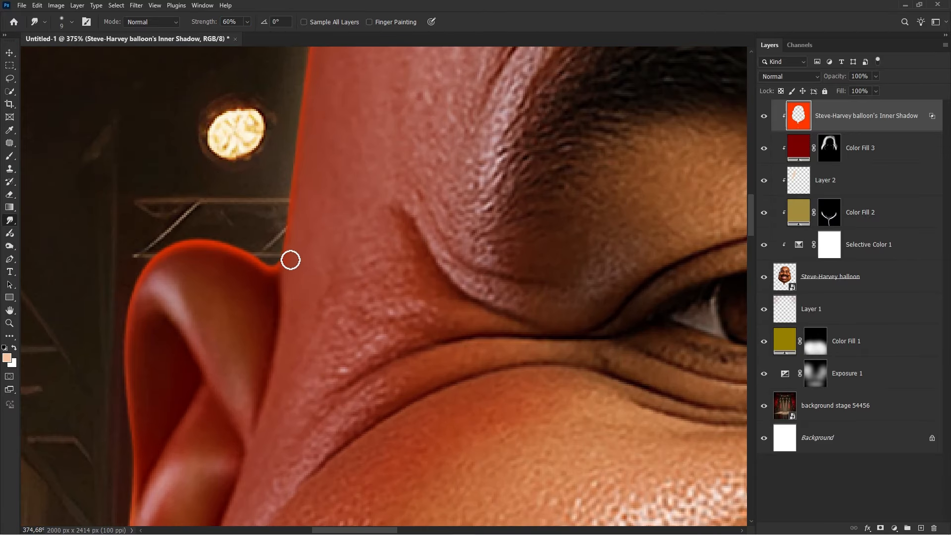
pyautogui.press(']')
pyautogui.press(']')
pyautogui.press(']')
pyautogui.press(']')
pyautogui.press(']')
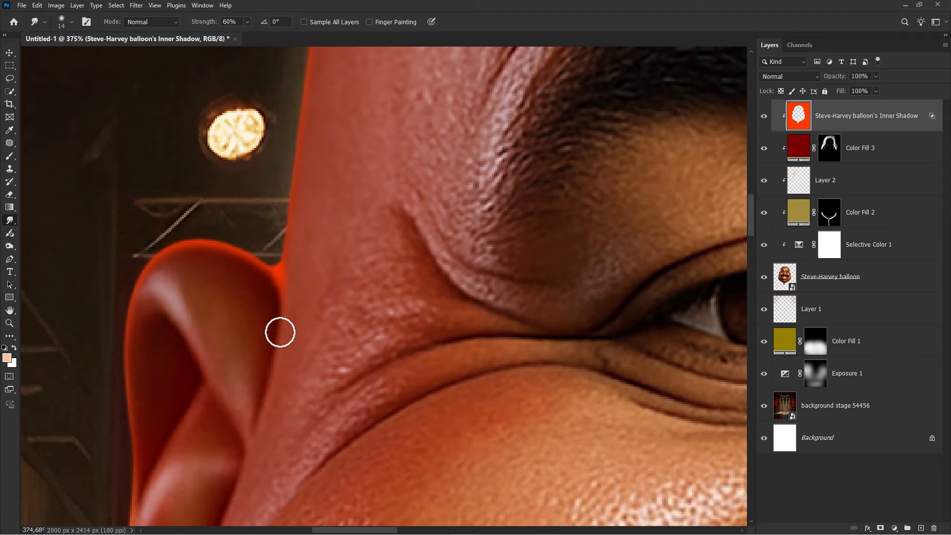
pyautogui.moveTo(258, 421); pyautogui.dragTo(310, 259)
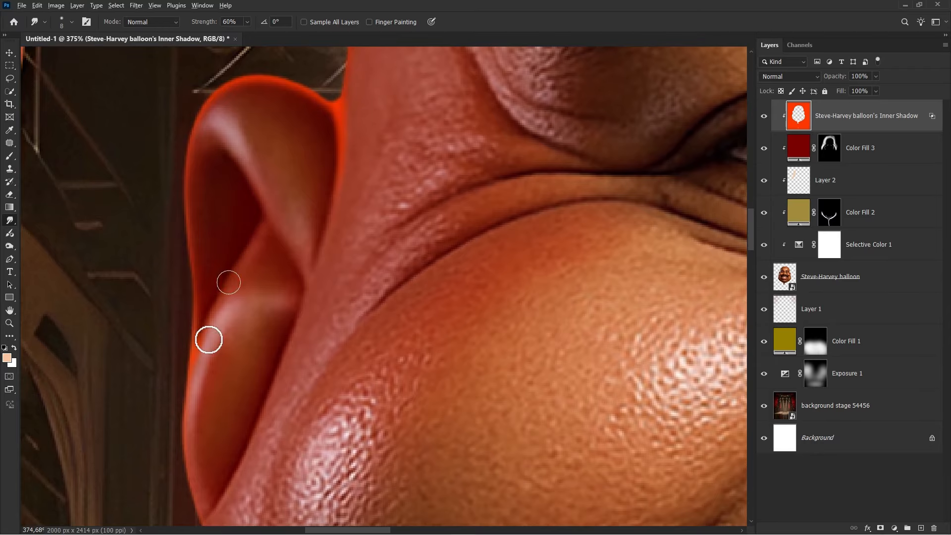
pyautogui.scroll(-4, 255, 296)
pyautogui.press('[')
pyautogui.scroll(3, 255, 296)
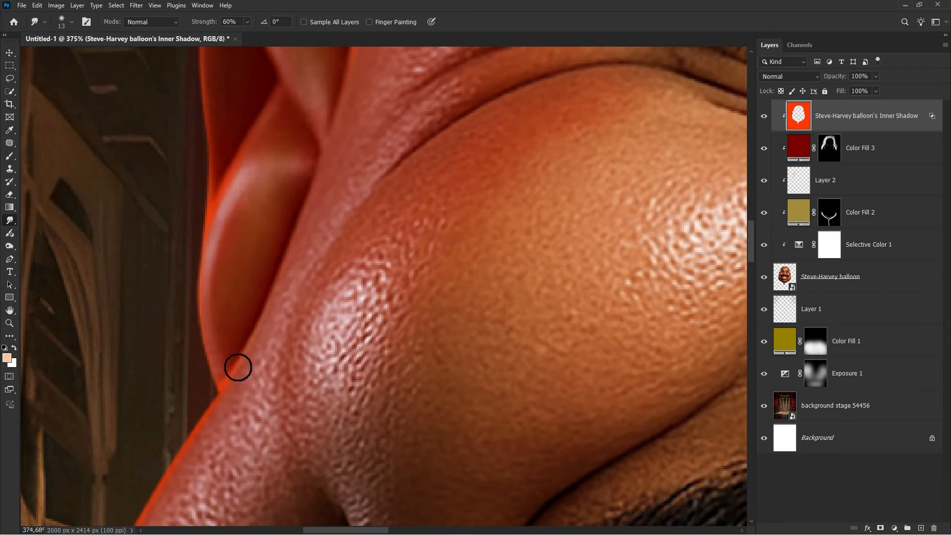
pyautogui.scroll(-3, 294, 272)
pyautogui.scroll(-6, 294, 271)
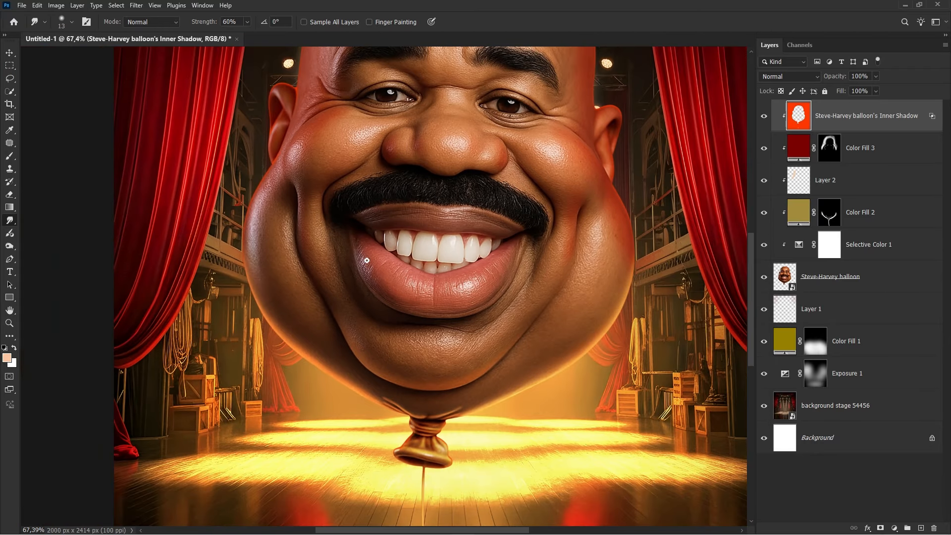
pyautogui.scroll(8, 607, 214)
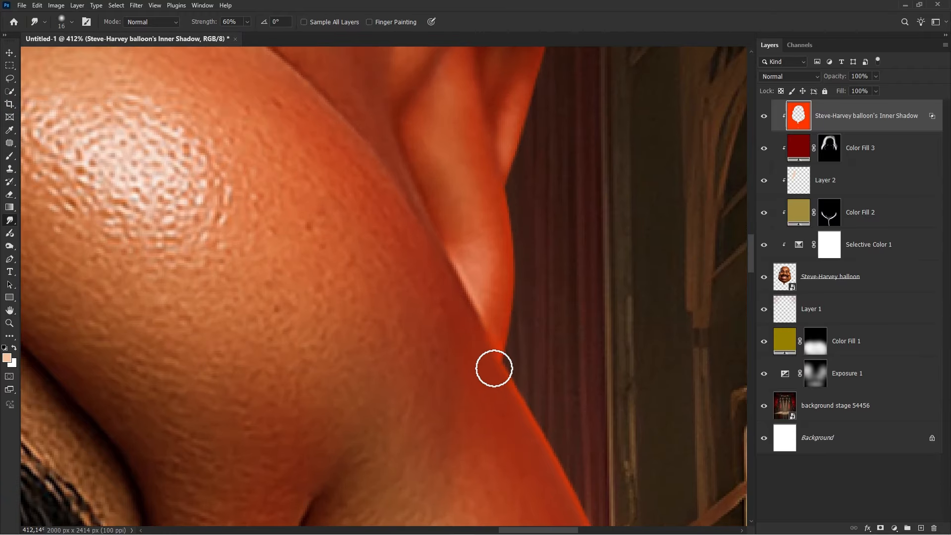
# - Set the smudge strength to 80% and smudge the inner shadow along the right ear and cheek edge
pyautogui.rightClick(499, 372)
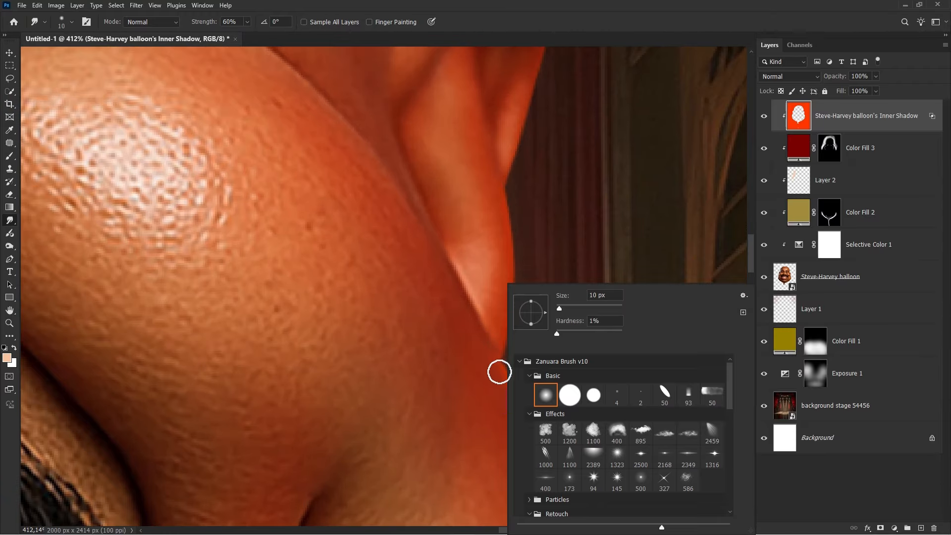
pyautogui.press('Escape')
pyautogui.press('8')
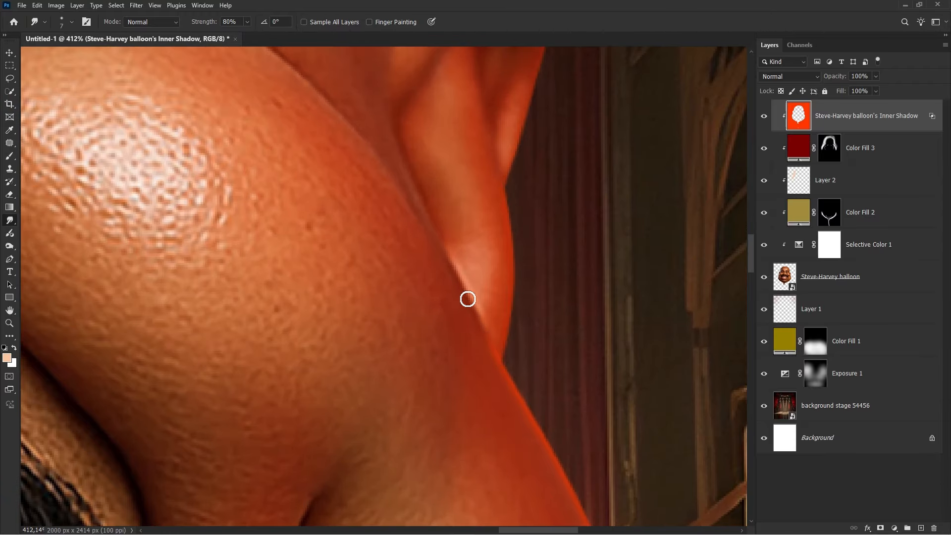
pyautogui.moveTo(455, 285); pyautogui.dragTo(451, 467)
pyautogui.moveTo(402, 89)
pyautogui.mouseDown()
pyautogui.moveTo(406, 263)
pyautogui.moveTo(394, 303)
pyautogui.mouseUp()
# - Enlarge the smudge brush and undo the last smudge stroke
pyautogui.press(']')
pyautogui.press(']')
pyautogui.scroll(-10, 387, 226)
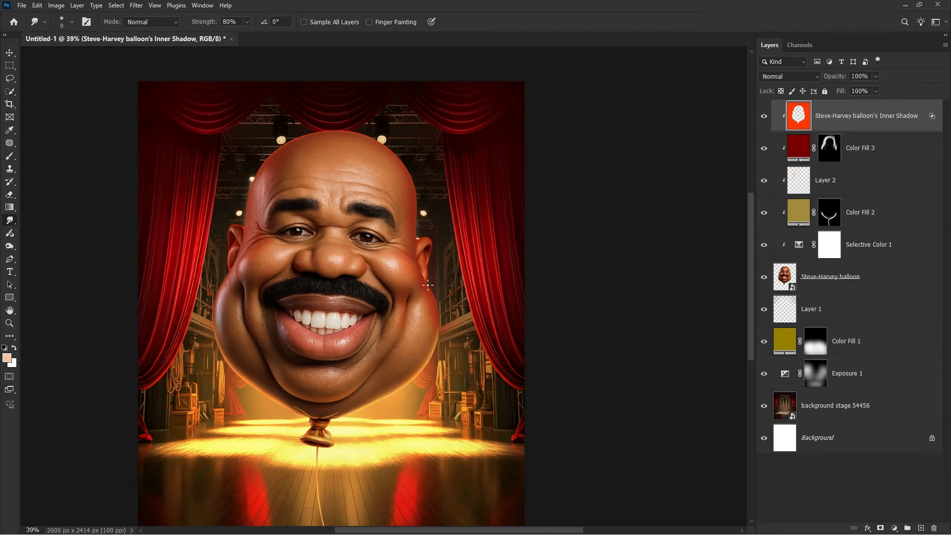
pyautogui.scroll(10, 419, 221)
pyautogui.press(']')
pyautogui.press(']')
pyautogui.press(']')
pyautogui.press(']')
pyautogui.press(']')
pyautogui.hotkey('ctrl', 'z')
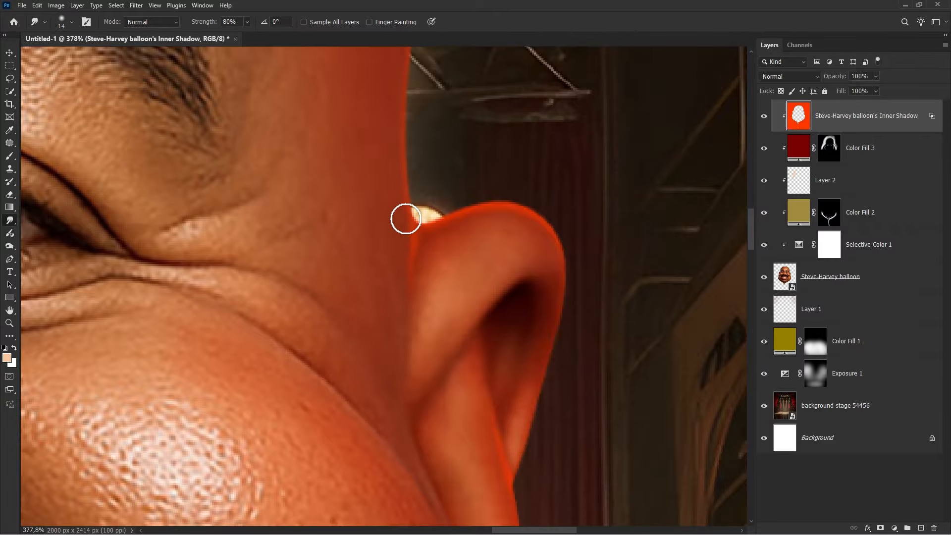
# - Smudge the inner shadow at the top of the right ear where it meets the head
pyautogui.press(']')
pyautogui.press(']')
pyautogui.press(']')
pyautogui.press(']')
pyautogui.press(']')
pyautogui.press(']')
pyautogui.press(']')
pyautogui.press(']')
pyautogui.moveTo(412, 240); pyautogui.dragTo(405, 276)
pyautogui.scroll(-8, 421, 232)
pyautogui.moveTo(375, 382); pyautogui.dragTo(397, 230)
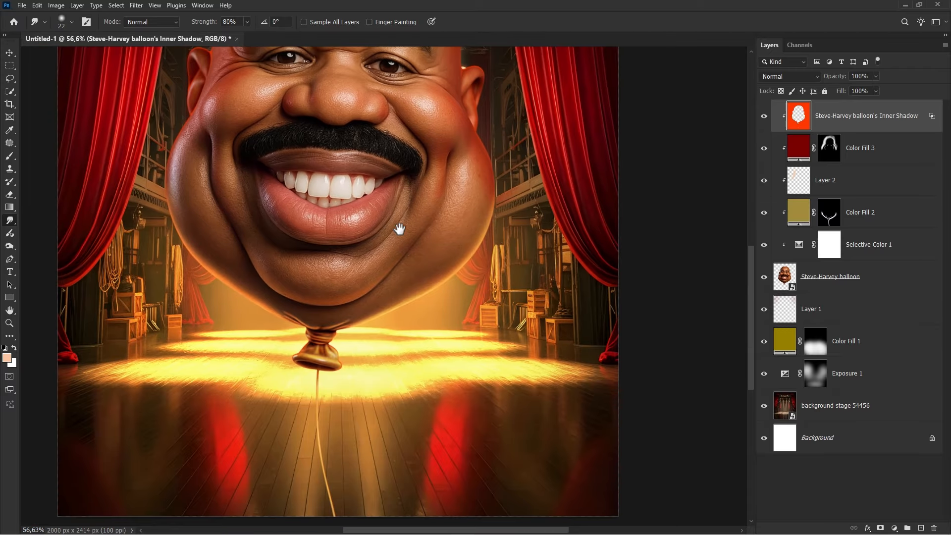
# - Smudge the inner shadow on the balloon's knot with a larger brush
pyautogui.scroll(6, 331, 351)
pyautogui.press(']')
pyautogui.press(']')
pyautogui.press(']')
pyautogui.press(']')
pyautogui.press(']')
pyautogui.press(']')
pyautogui.press(']')
pyautogui.press(']')
pyautogui.moveTo(348, 386); pyautogui.dragTo(361, 404)
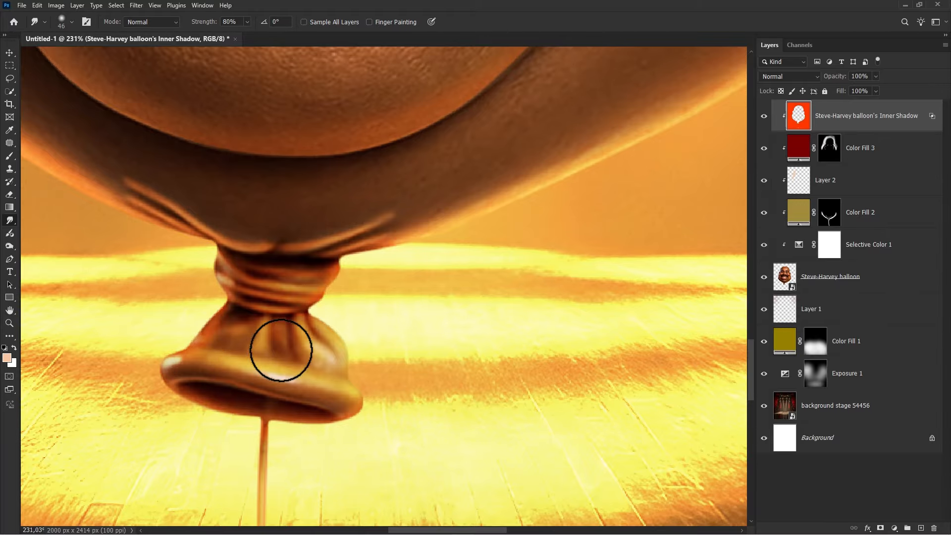
# - Add an Exposure adjustment layer at the top, clipped to the inner shadow layer
pyautogui.scroll(-8, 282, 344)
pyautogui.scroll(4, 320, 436)
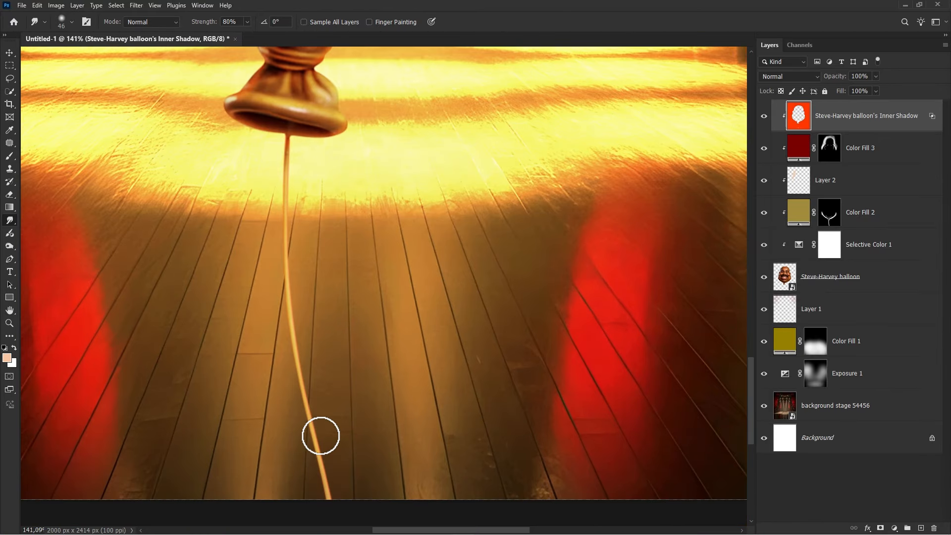
pyautogui.scroll(-3, 350, 376)
pyautogui.scroll(-2, 371, 343)
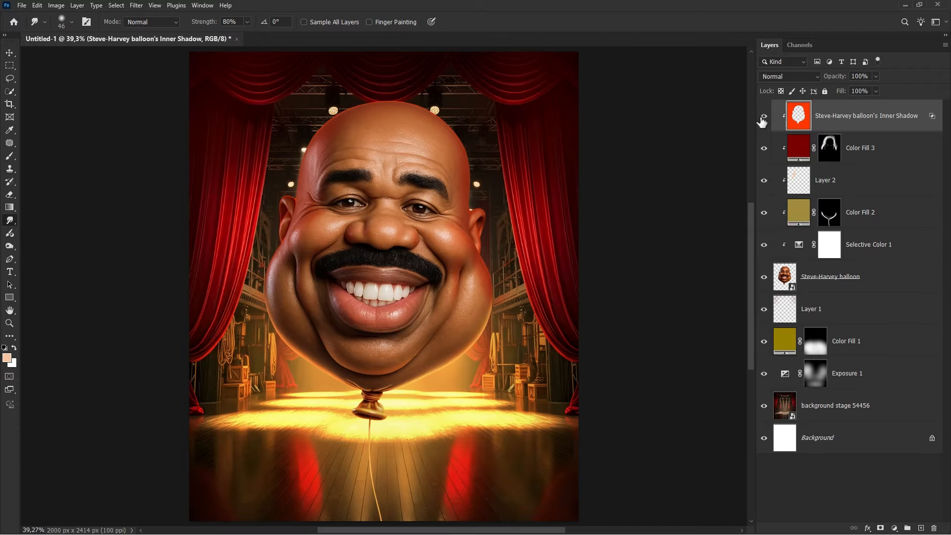
pyautogui.press('v')
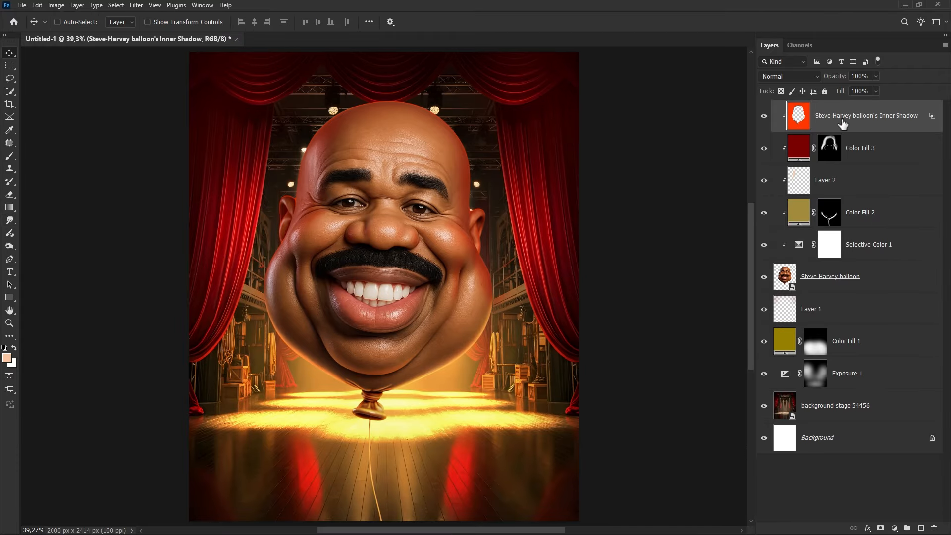
pyautogui.click(895, 528)
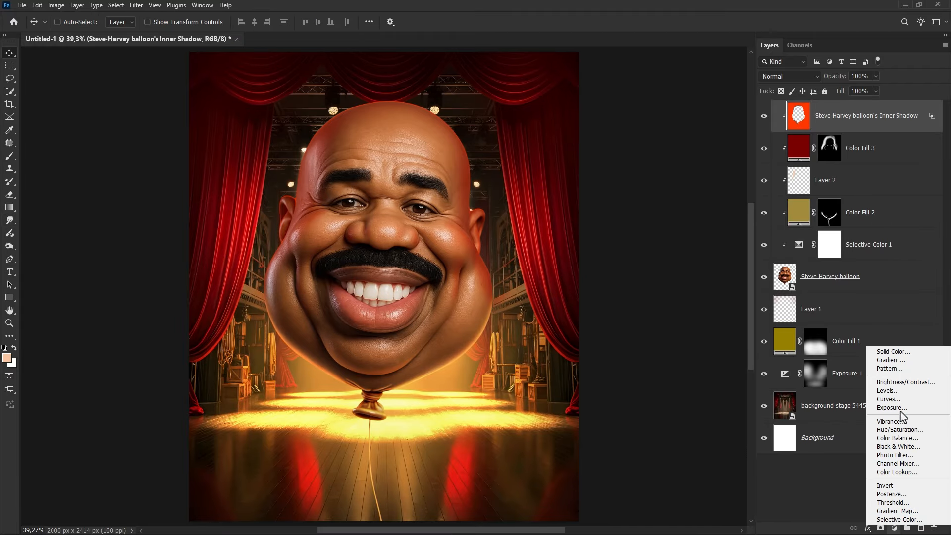
pyautogui.click(891, 418)
pyautogui.click(665, 412)
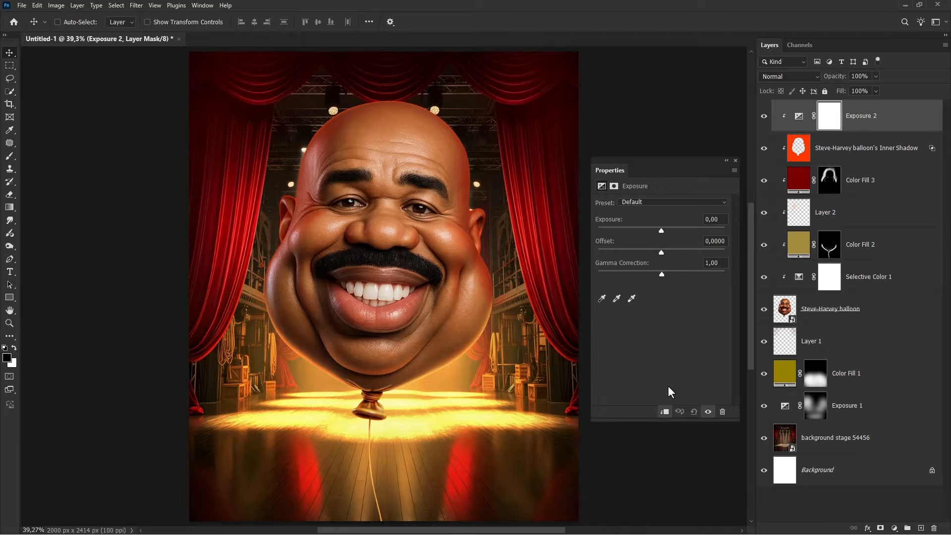
# - Raise the Exposure 2 adjustment's exposure to +0.47 and compare the result by toggling the layer's visibility
pyautogui.moveTo(662, 233); pyautogui.dragTo(664, 232)
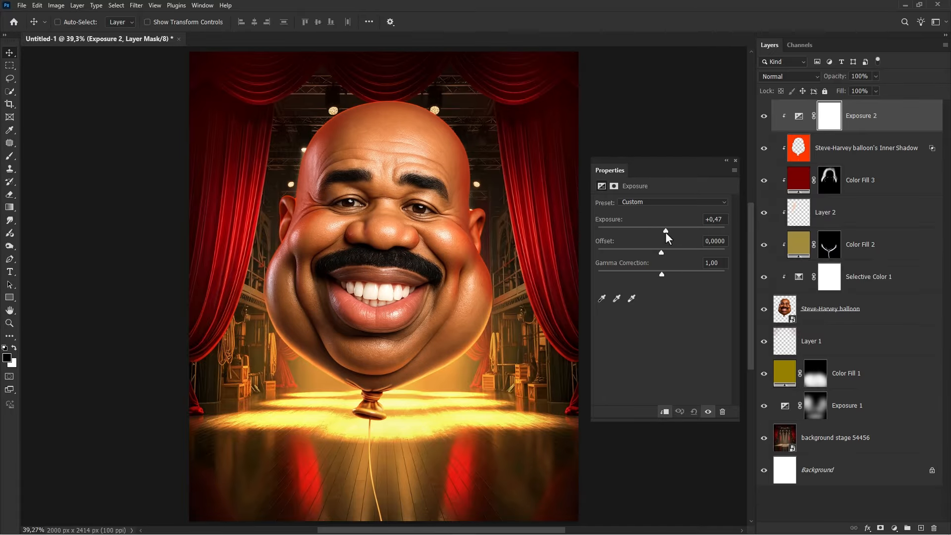
pyautogui.click(736, 160)
pyautogui.click(763, 117)
pyautogui.click(762, 117)
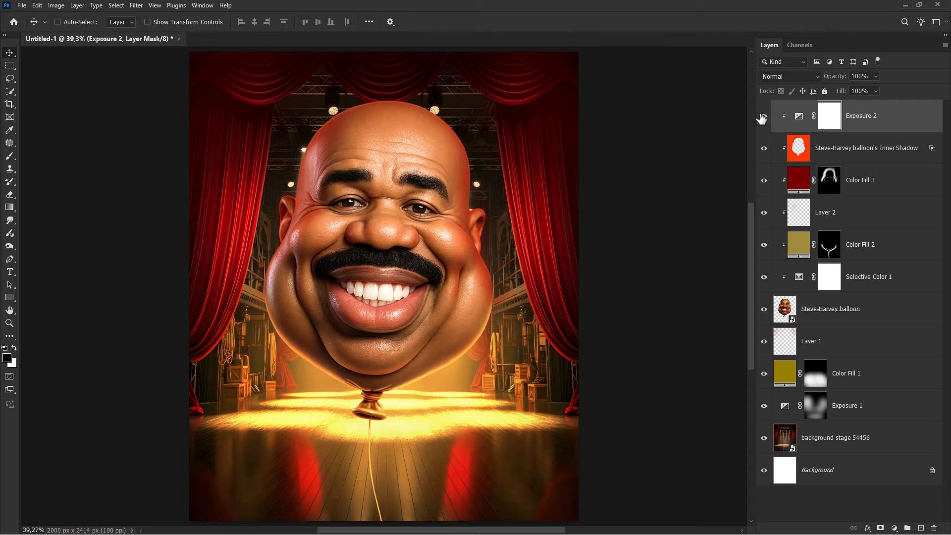
pyautogui.click(856, 119)
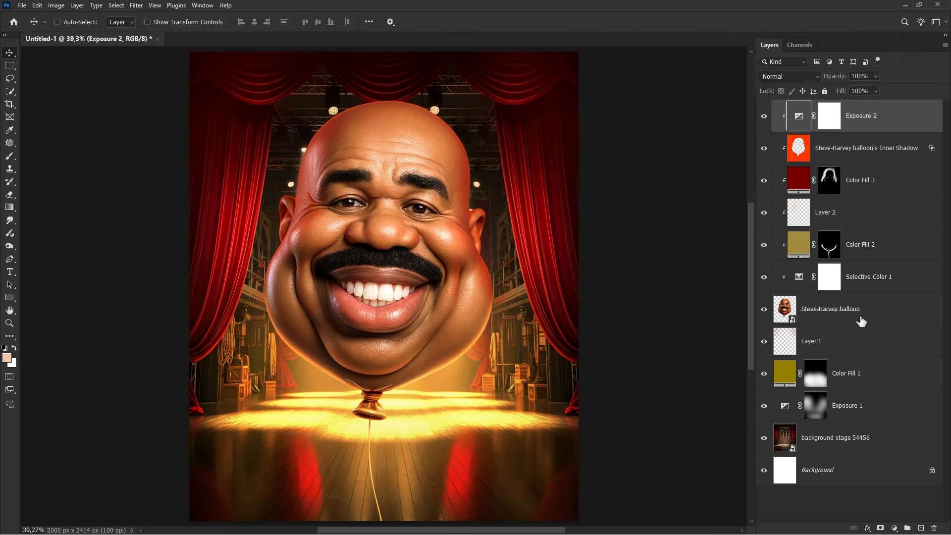
# - Open the balloon layer's blending options and add a Drop Shadow with opacity 100%
pyautogui.rightClick(854, 308)
pyautogui.click(814, 326)
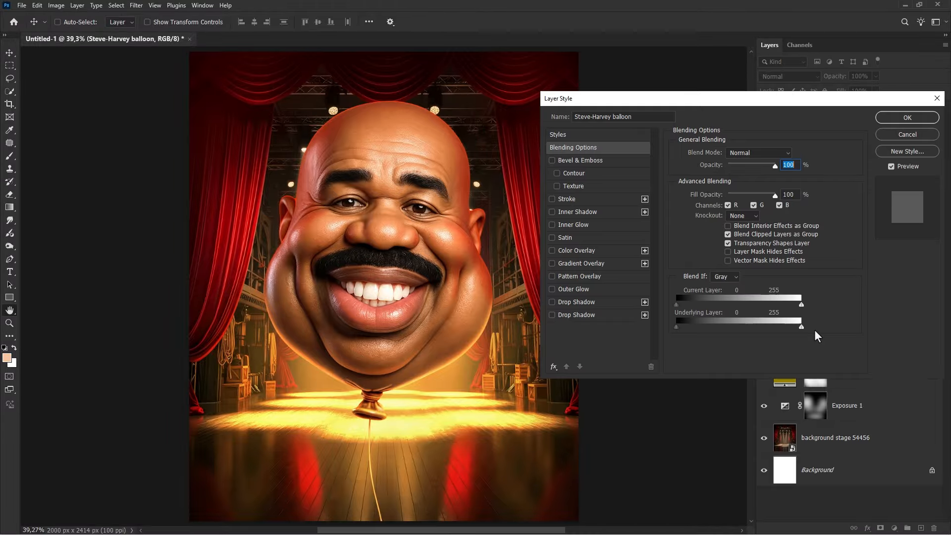
pyautogui.click(567, 316)
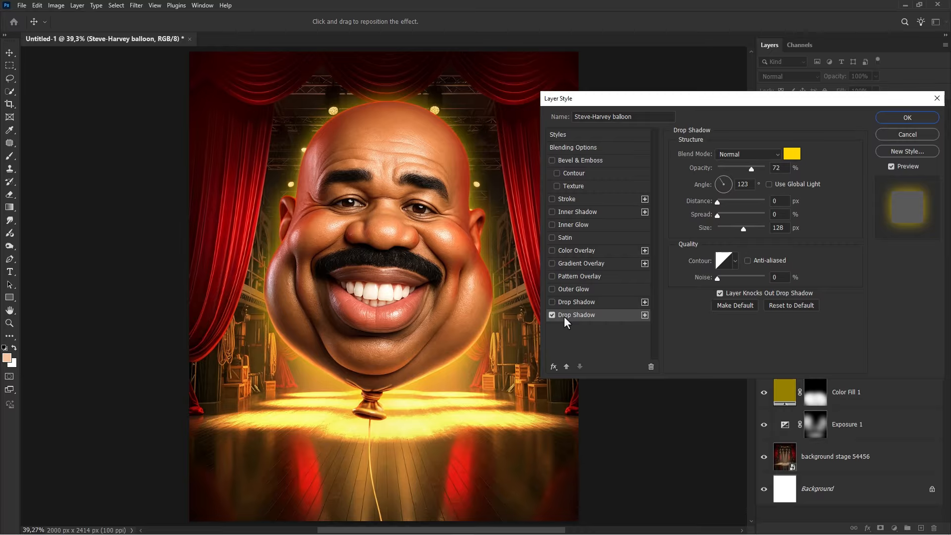
pyautogui.moveTo(751, 170); pyautogui.dragTo(769, 171)
# - Set the drop shadow colour to a warmer golden yellow and its size to 147 px, then apply the style
pyautogui.click(789, 155)
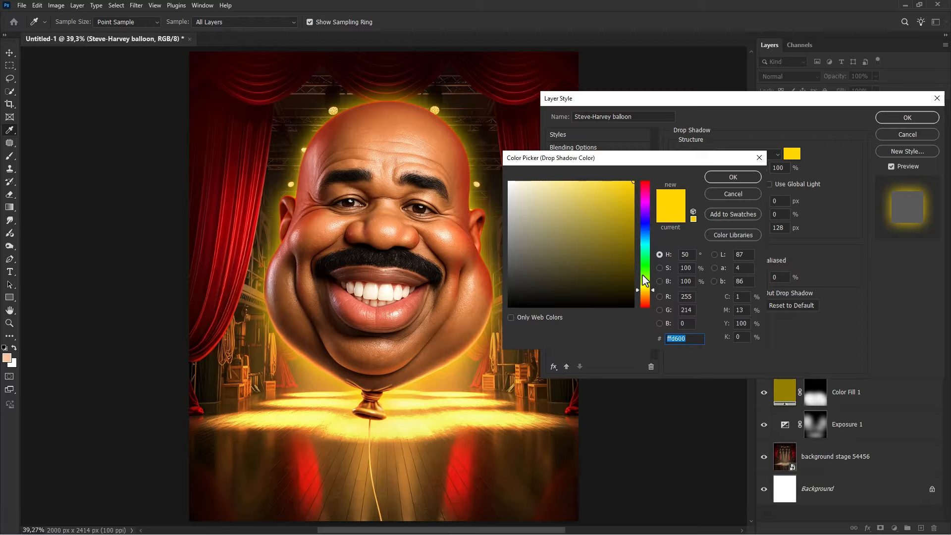
pyautogui.moveTo(633, 182); pyautogui.dragTo(616, 179)
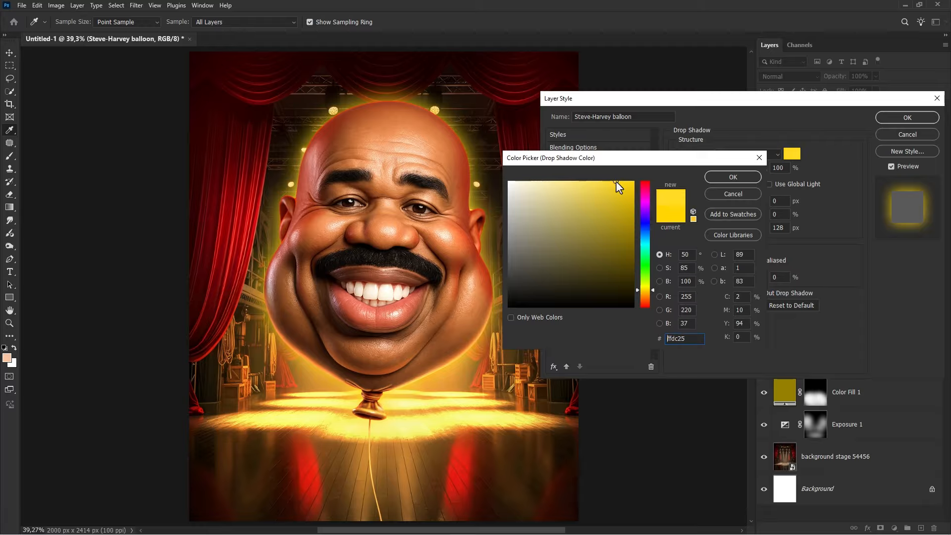
pyautogui.moveTo(646, 291); pyautogui.dragTo(646, 291)
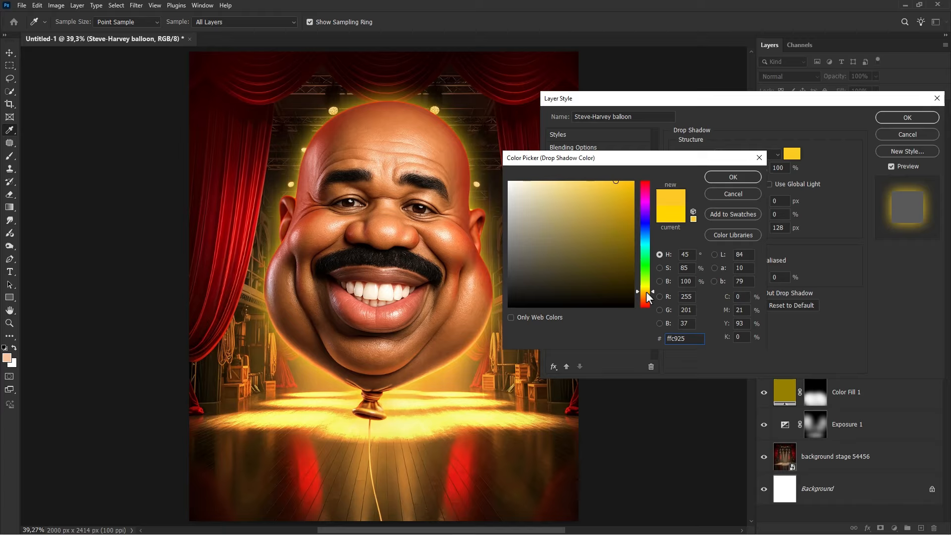
pyautogui.moveTo(616, 182); pyautogui.dragTo(598, 178)
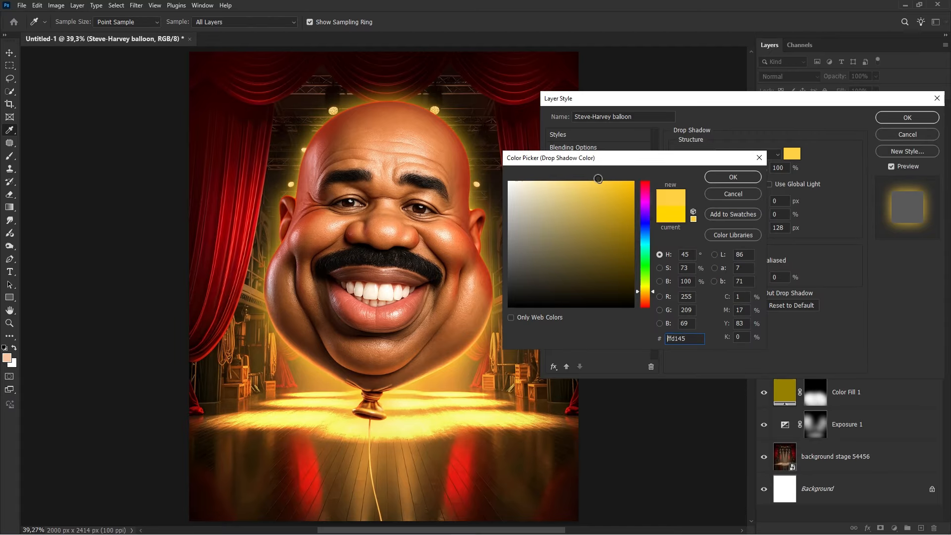
pyautogui.click(721, 177)
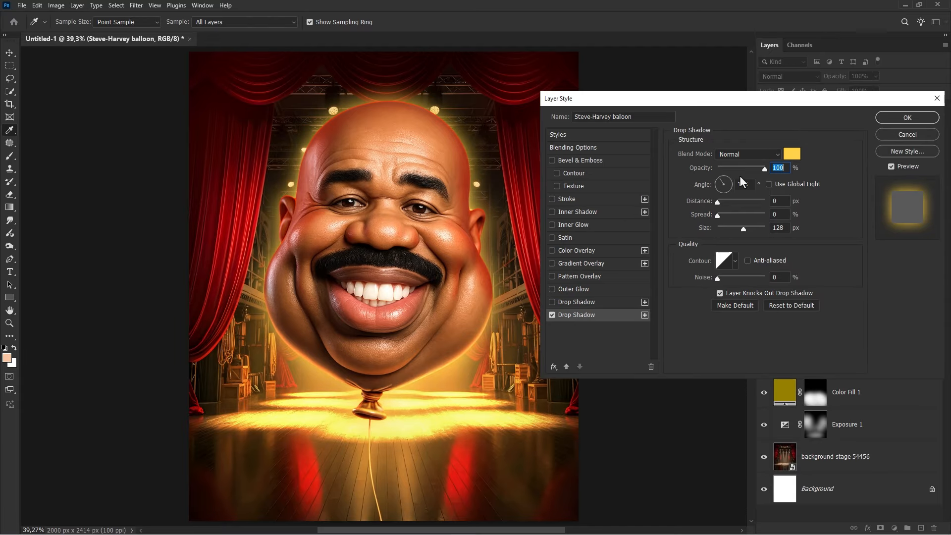
pyautogui.moveTo(741, 228)
pyautogui.mouseDown()
pyautogui.moveTo(719, 227)
pyautogui.moveTo(763, 229)
pyautogui.moveTo(747, 228)
pyautogui.mouseUp()
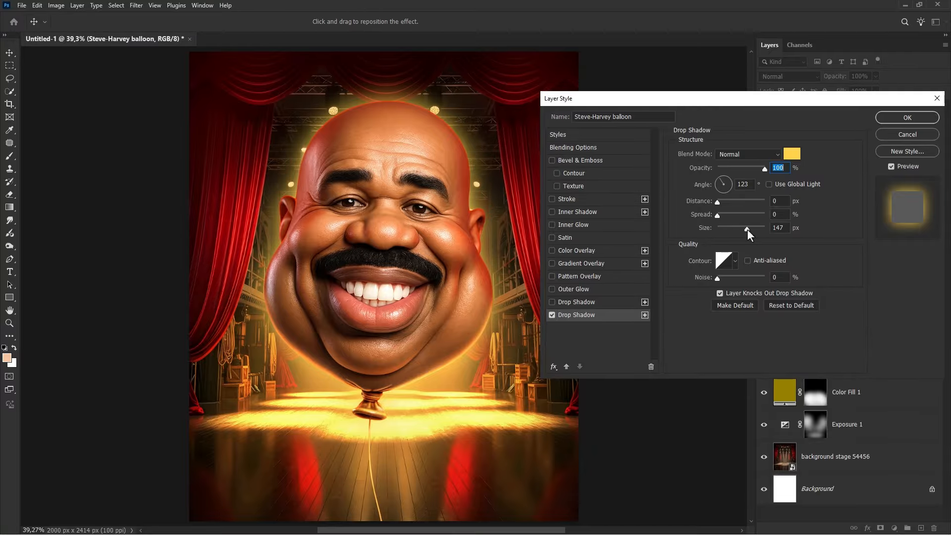
pyautogui.click(894, 117)
# - Convert the balloon's drop shadow effect into its own separate layer and select that layer
pyautogui.rightClick(822, 348)
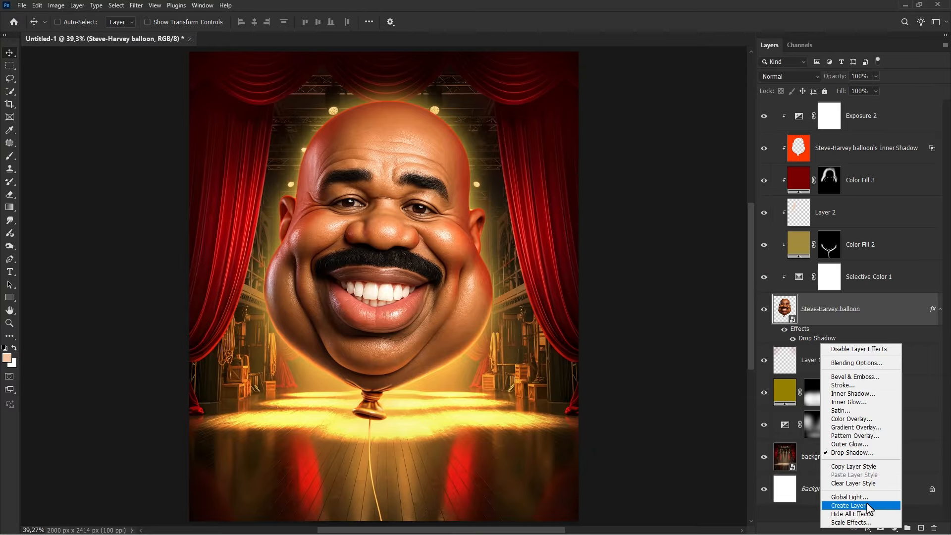
pyautogui.click(848, 495)
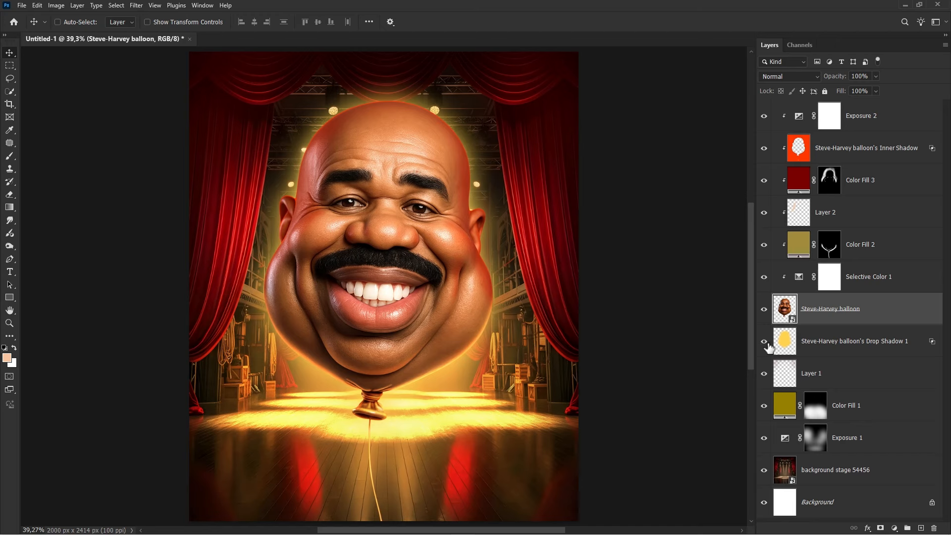
pyautogui.click(827, 348)
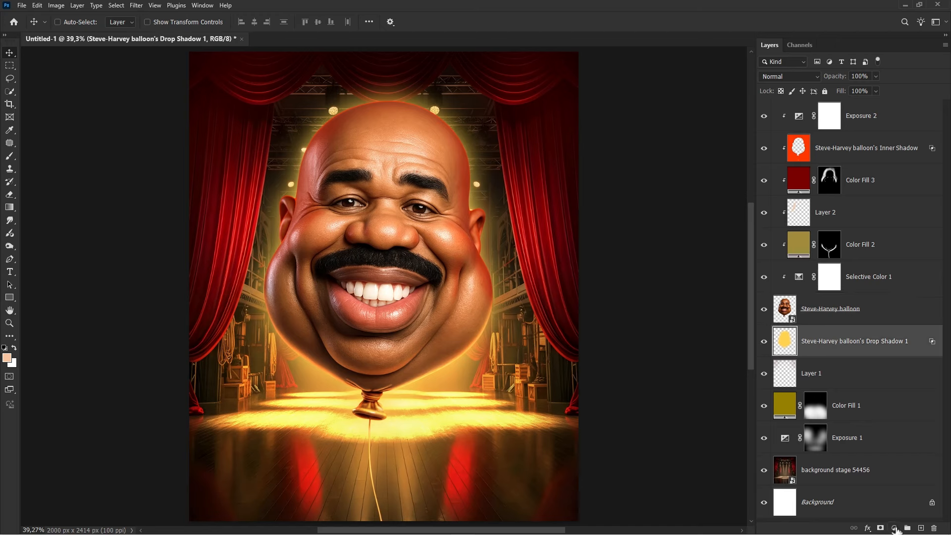
# - Add a Hue/Saturation layer clipped to the drop shadow layer with hue -38, saturation +1 and lightness -24
pyautogui.click(895, 528)
pyautogui.click(885, 427)
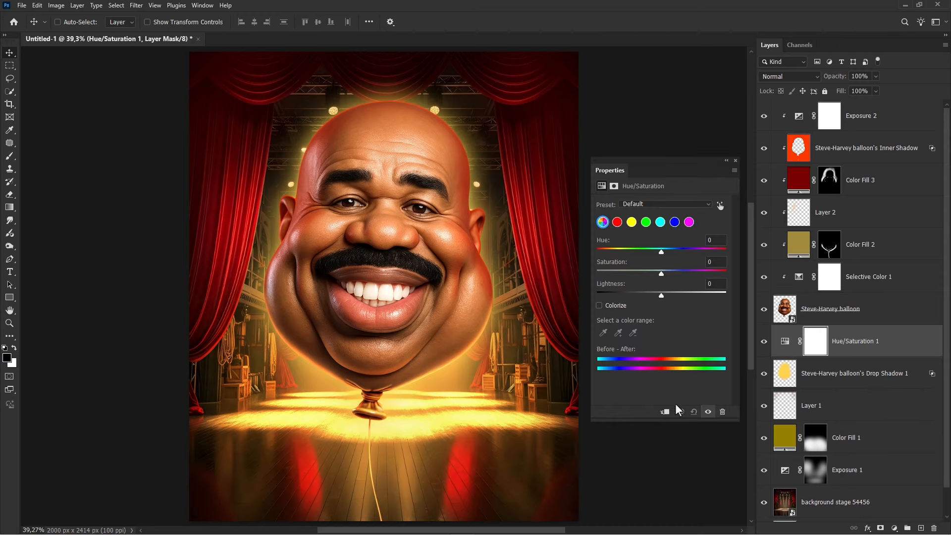
pyautogui.click(665, 411)
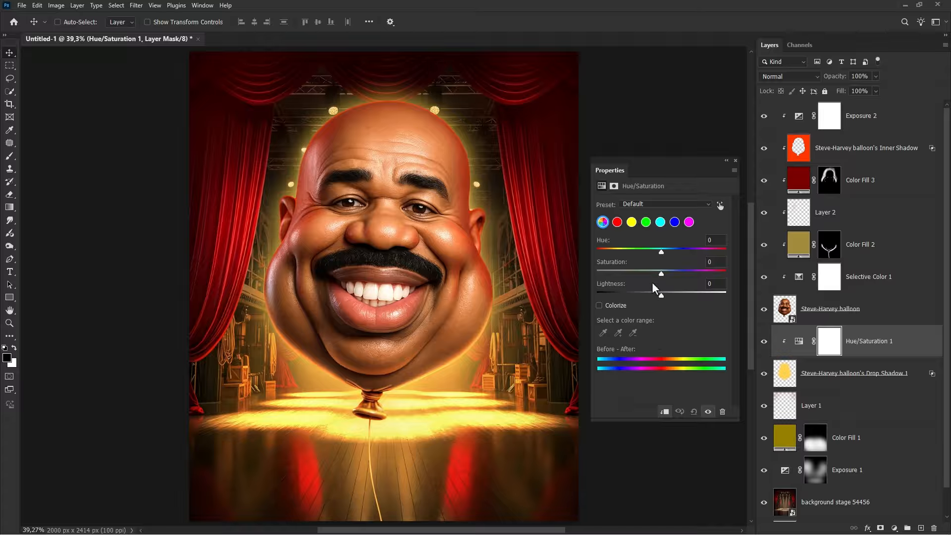
pyautogui.moveTo(659, 247); pyautogui.dragTo(645, 293)
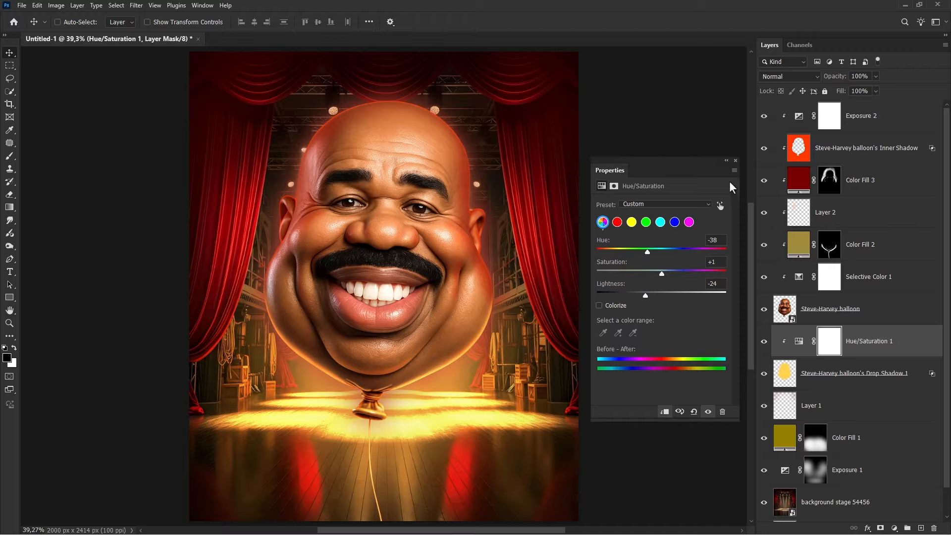
pyautogui.click(735, 160)
# - Compare the Hue/Saturation layer on and off, then invert its mask to black
pyautogui.click(764, 342)
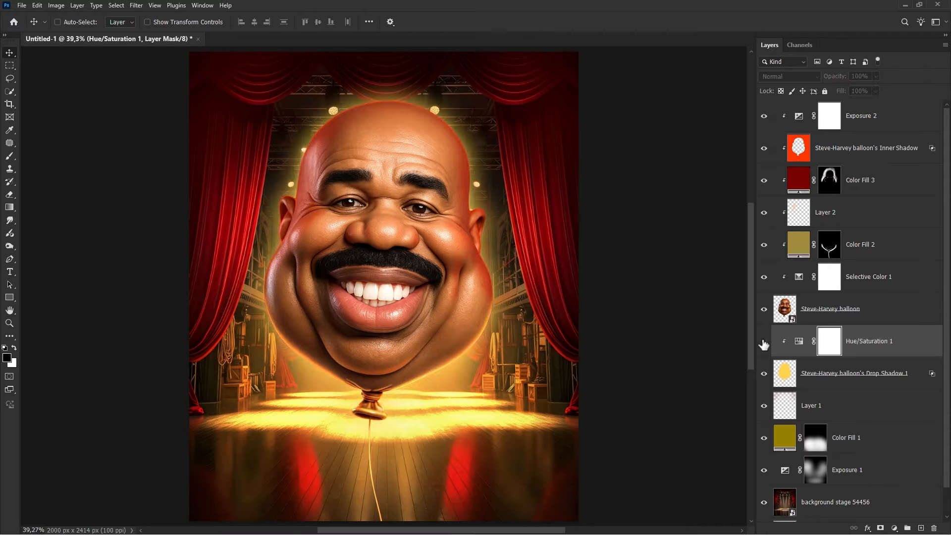
pyautogui.click(764, 342)
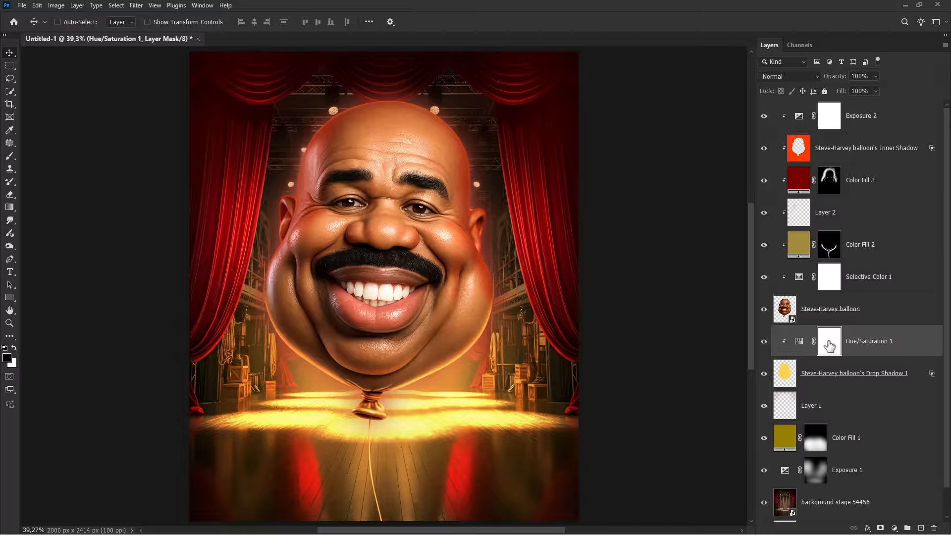
pyautogui.hotkey('ctrl', 'i')
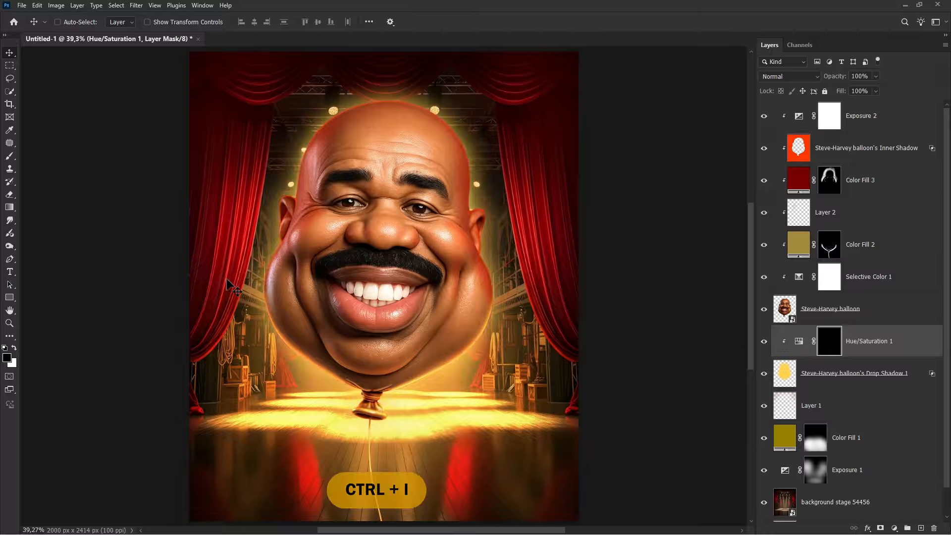
# - Set up a soft round white brush at 100% flow and about 727 px to paint on the mask
pyautogui.click(9, 156)
pyautogui.click(37, 157)
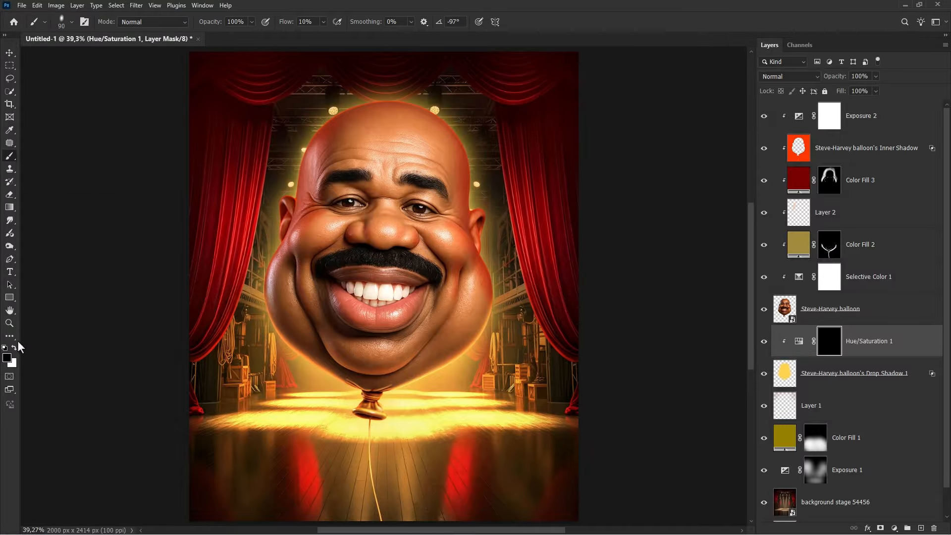
pyautogui.press('x')
pyautogui.rightClick(317, 190)
pyautogui.click(362, 298)
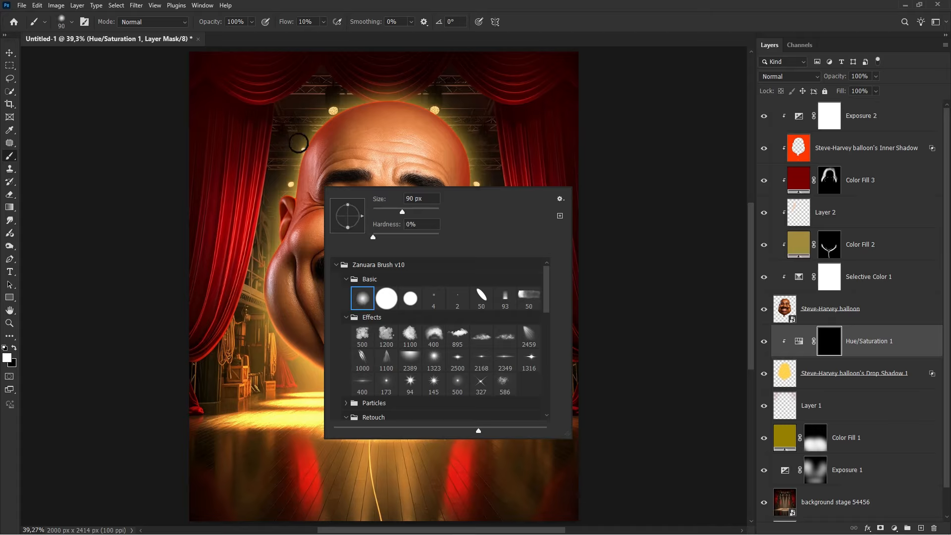
pyautogui.moveTo(286, 23); pyautogui.dragTo(388, 26)
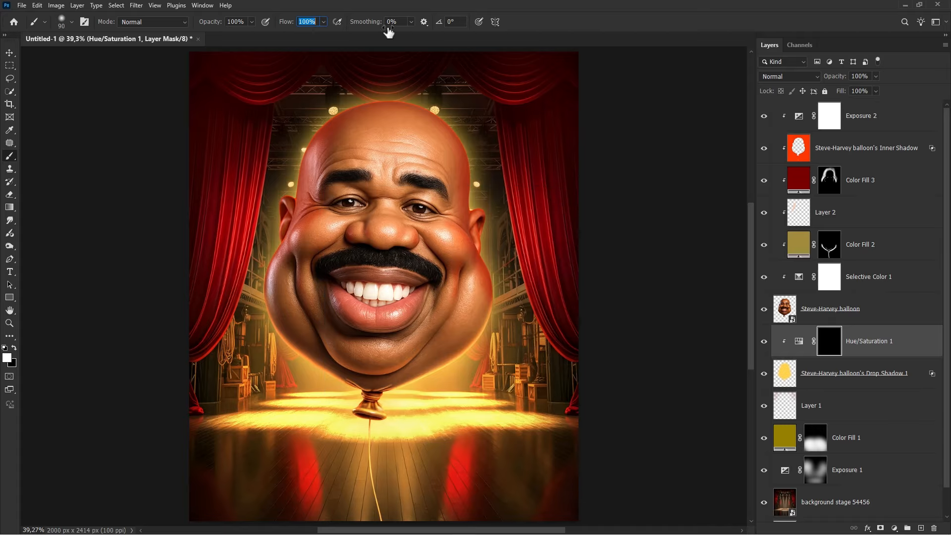
pyautogui.moveTo(487, 126); pyautogui.dragTo(551, 147)
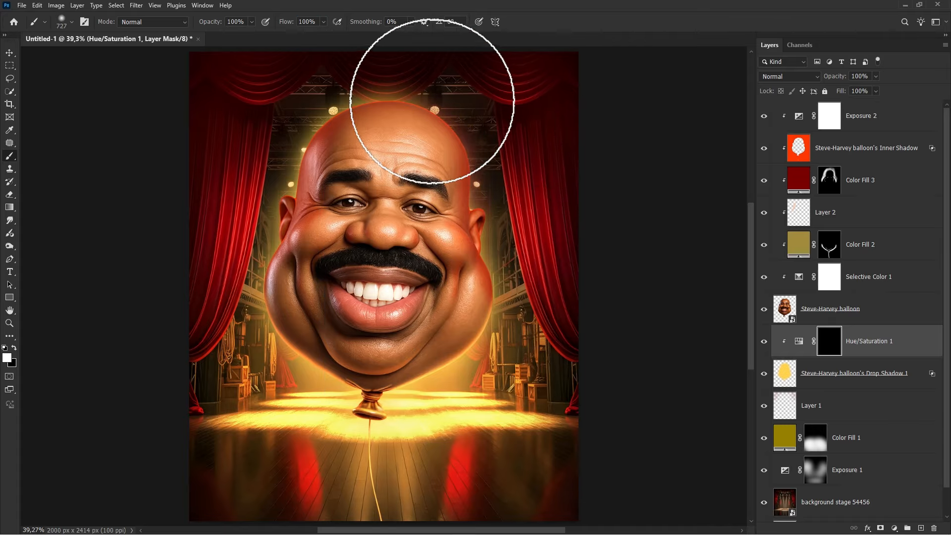
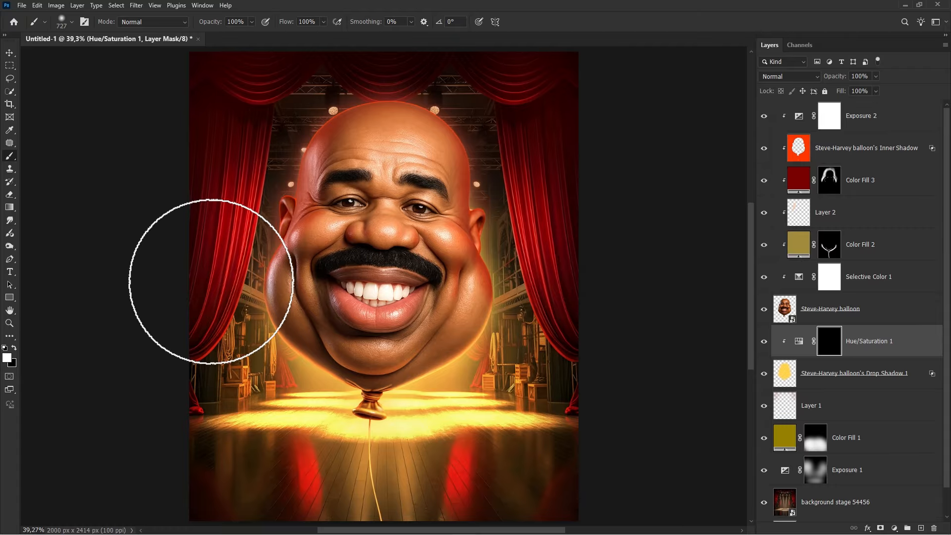
# - Paint white on the Hue/Saturation mask over the lower balloon area and toggle the adjustment to compare
pyautogui.moveTo(195, 276)
pyautogui.mouseDown()
pyautogui.moveTo(287, 180)
pyautogui.moveTo(461, 160)
pyautogui.moveTo(535, 325)
pyautogui.moveTo(548, 319)
pyautogui.moveTo(484, 159)
pyautogui.moveTo(323, 117)
pyautogui.moveTo(307, 128)
pyautogui.mouseUp()
pyautogui.click(764, 341)
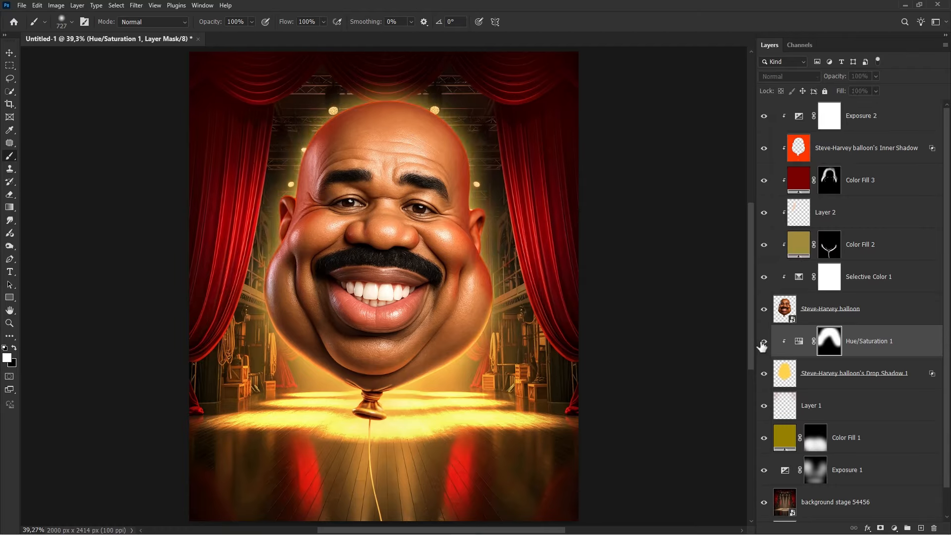
pyautogui.click(764, 341)
pyautogui.click(763, 341)
pyautogui.click(764, 372)
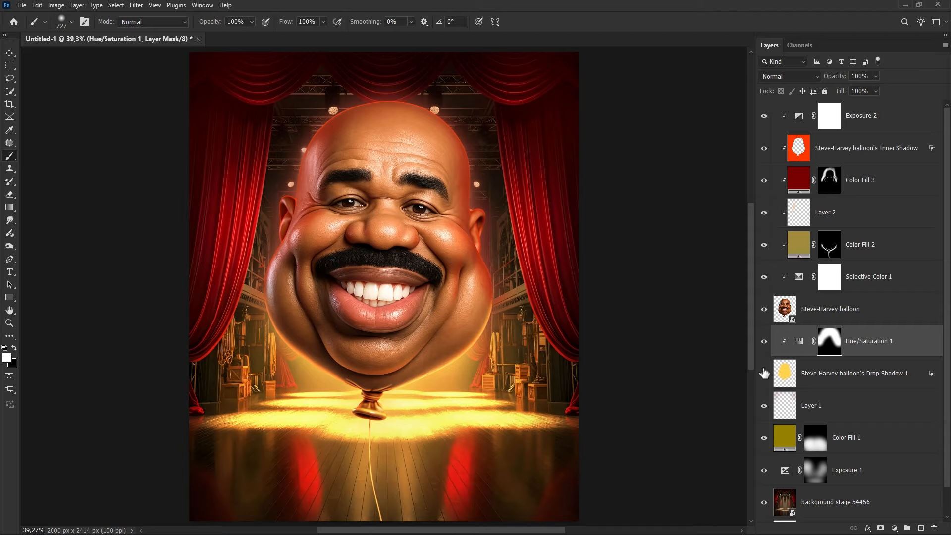
# - Place the COMEDY-SHOW-10-28-2025 (2) (1).png title image at the top of the stack and move it near the poster's bottom
pyautogui.press('v')
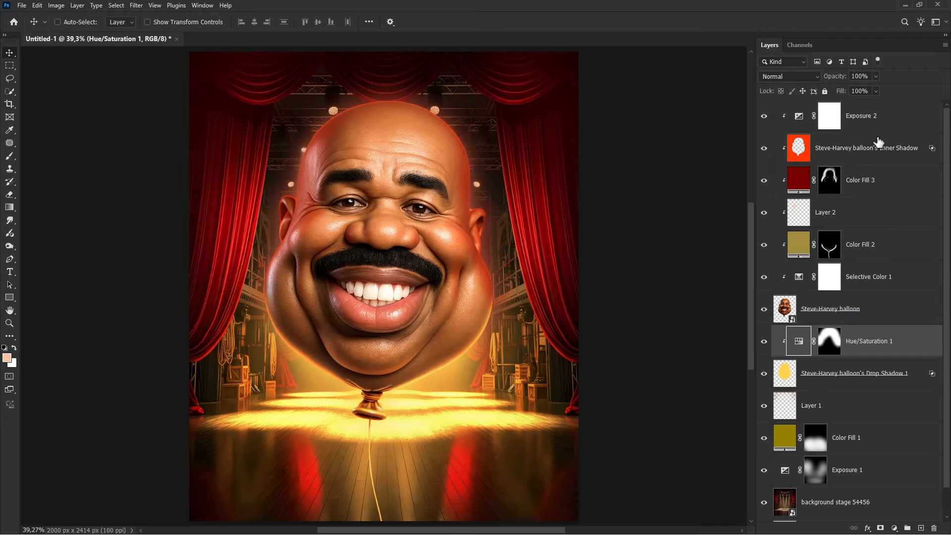
pyautogui.click(881, 122)
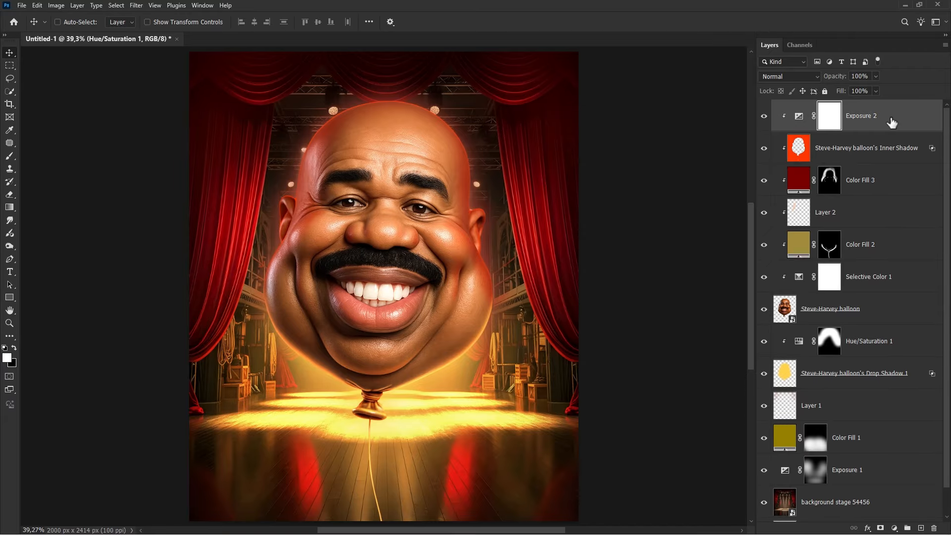
pyautogui.click(24, 7)
pyautogui.click(78, 185)
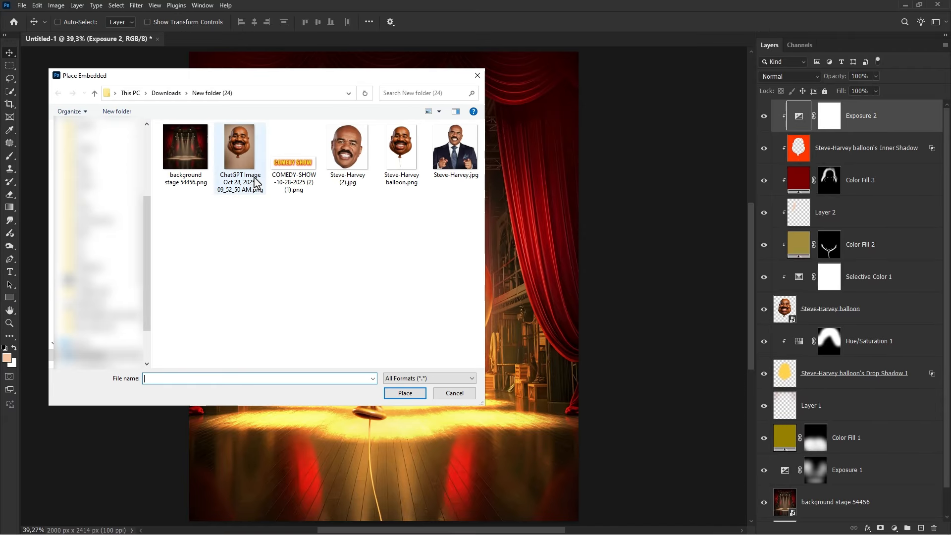
pyautogui.click(294, 161)
pyautogui.click(404, 393)
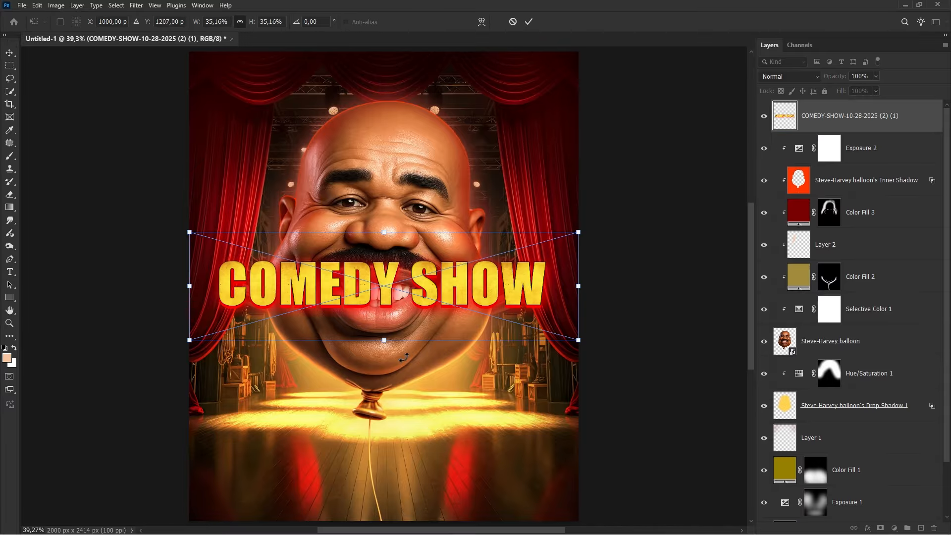
pyautogui.moveTo(386, 238); pyautogui.dragTo(386, 455)
pyautogui.press('Return')
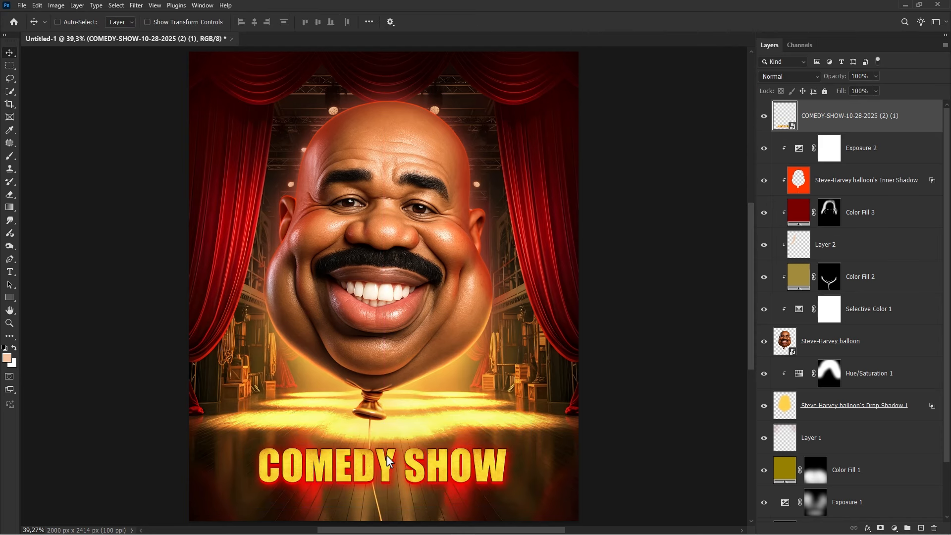
# - Add a Drop Shadow to the title image with 79% opacity and a size of about 144 px
pyautogui.rightClick(851, 127)
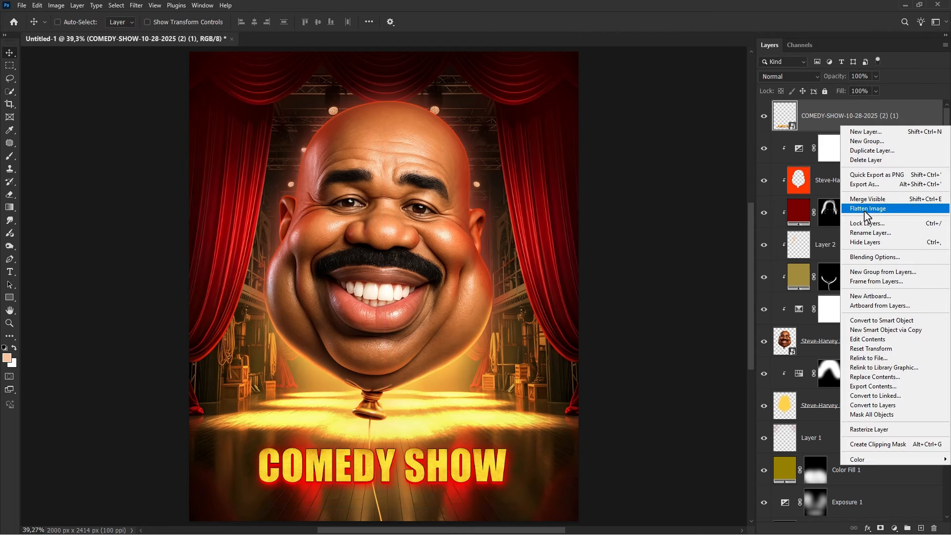
pyautogui.click(865, 257)
pyautogui.click(568, 316)
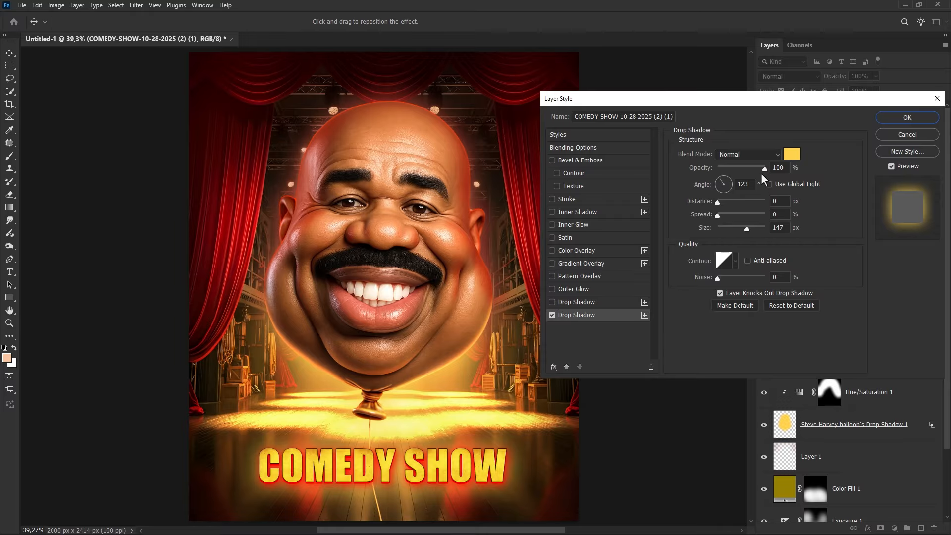
pyautogui.moveTo(763, 169); pyautogui.dragTo(755, 168)
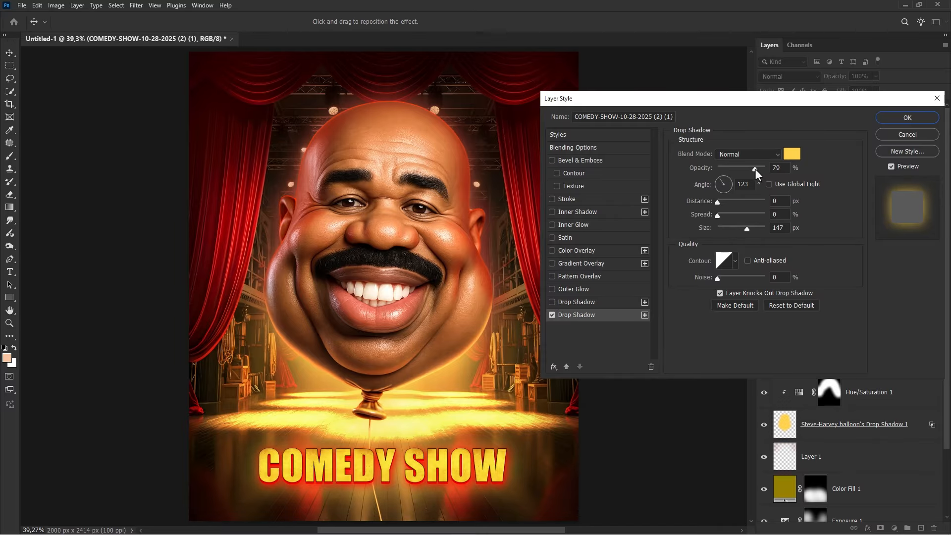
pyautogui.moveTo(747, 228)
pyautogui.mouseDown()
pyautogui.moveTo(739, 230)
pyautogui.moveTo(747, 229)
pyautogui.mouseUp()
# - Set the drop shadow color to golden yellow #ffba00 sampled from the stage light and apply the layer style
pyautogui.click(792, 154)
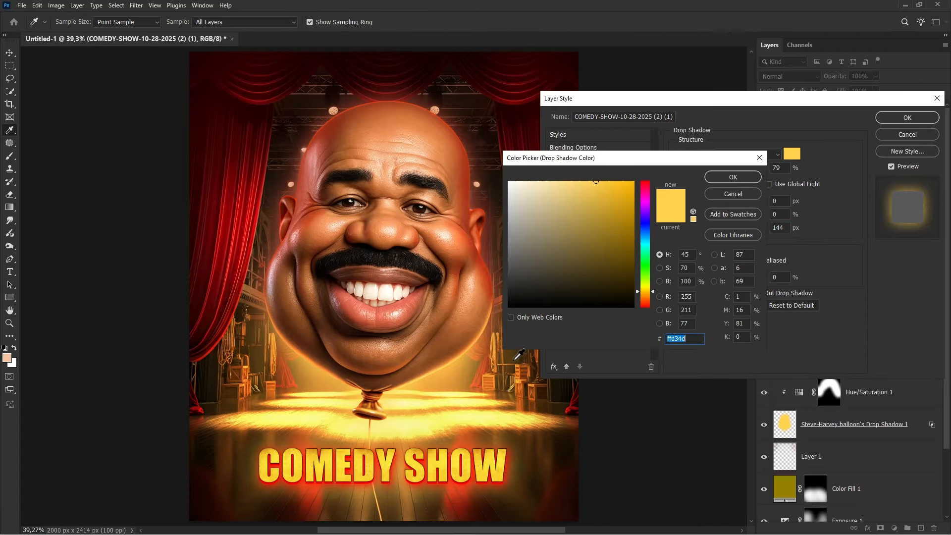
pyautogui.click(469, 419)
pyautogui.click(457, 386)
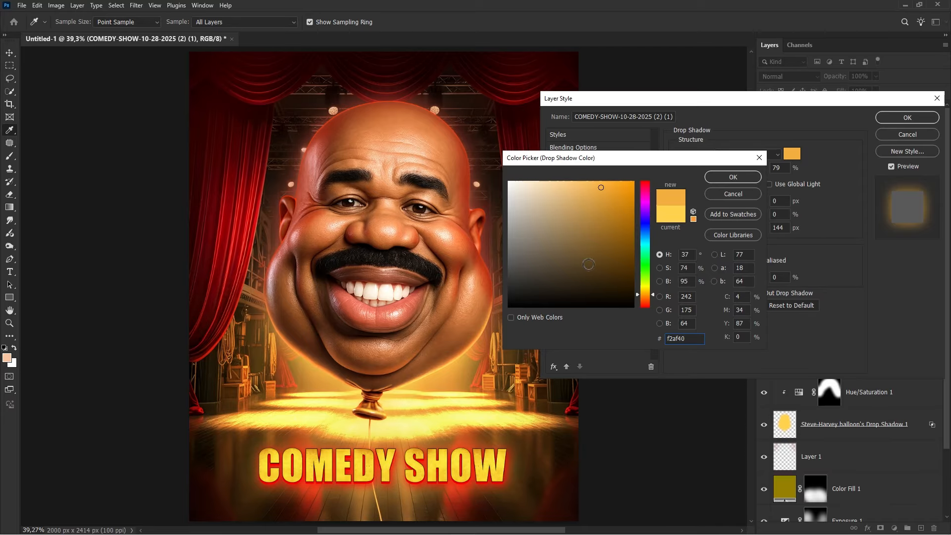
pyautogui.click(646, 291)
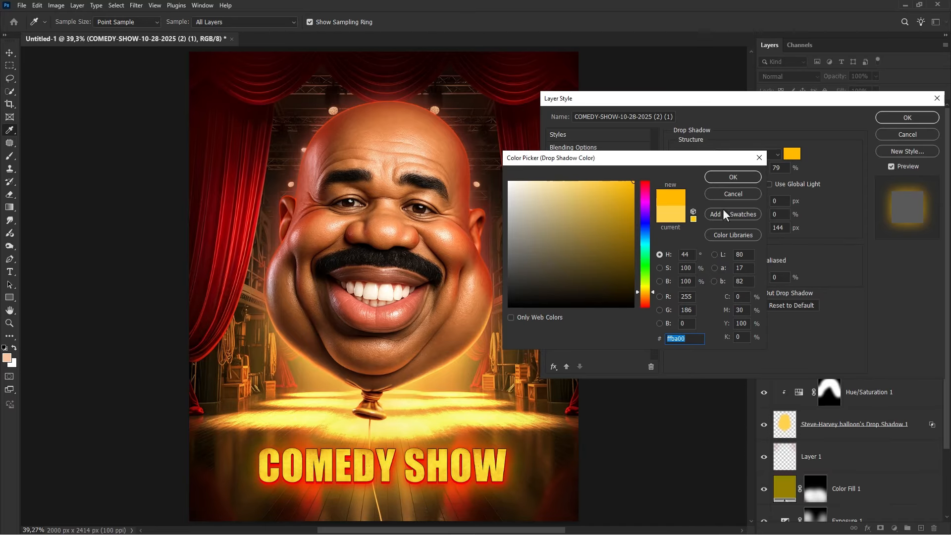
pyautogui.click(736, 180)
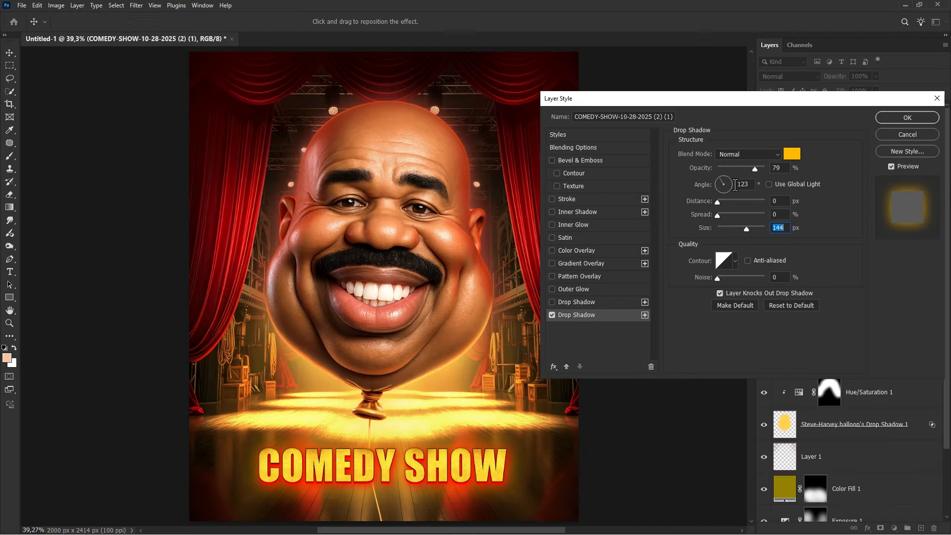
pyautogui.click(551, 315)
pyautogui.click(552, 315)
pyautogui.click(898, 117)
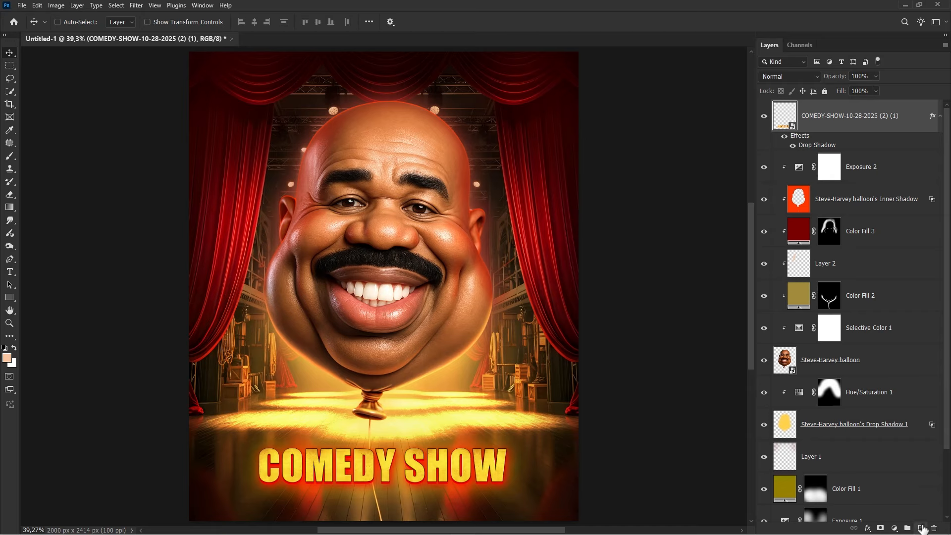
# - Create a new layer and set the foreground color to red for the text
pyautogui.click(921, 528)
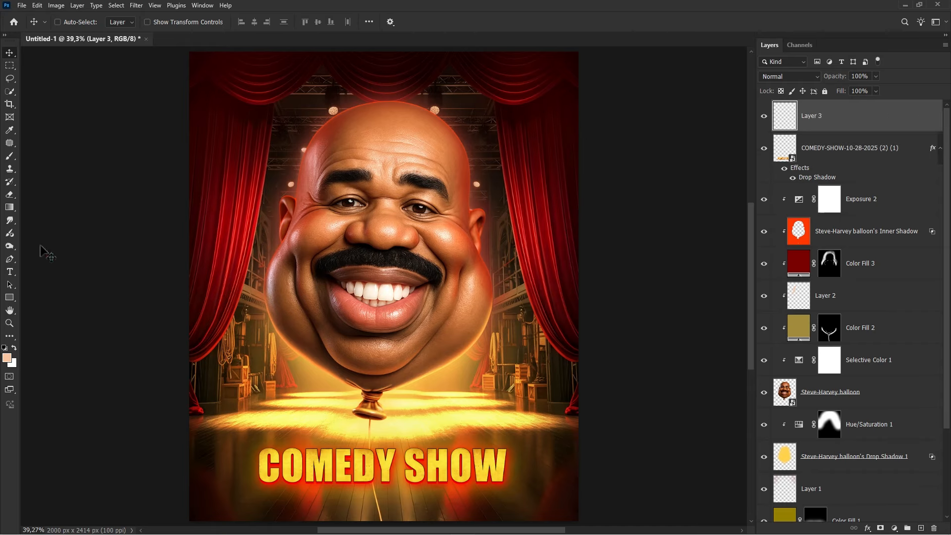
pyautogui.click(11, 272)
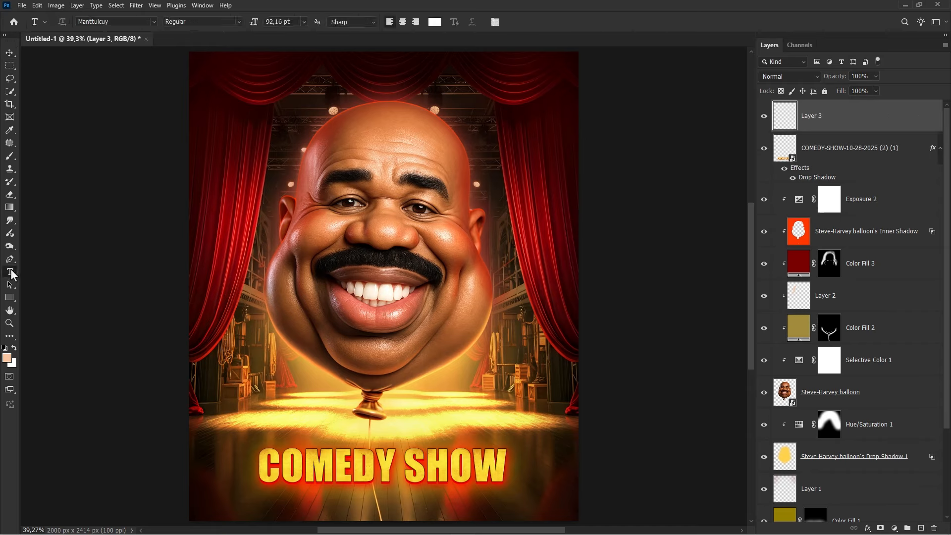
pyautogui.click(7, 359)
pyautogui.write('ff6c00')
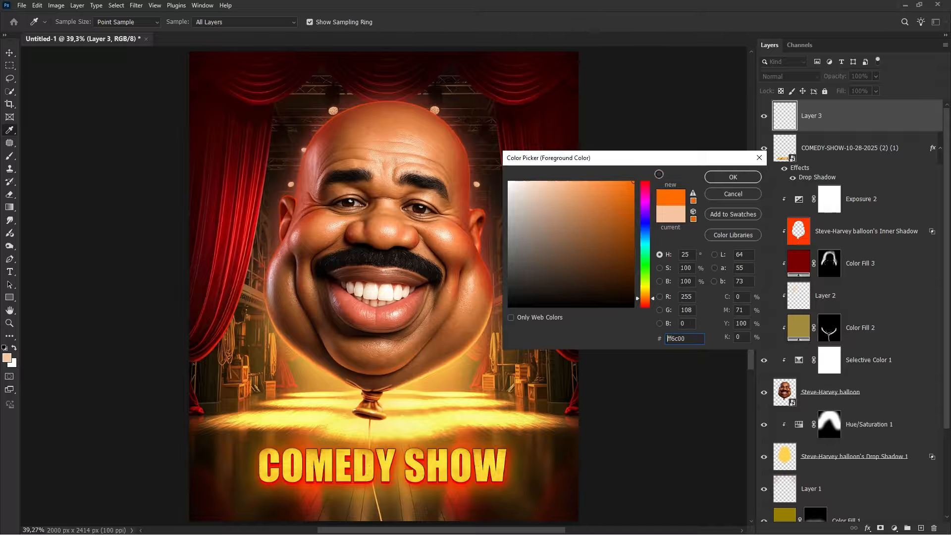
pyautogui.moveTo(647, 193); pyautogui.dragTo(654, 167)
pyautogui.click(731, 177)
pyautogui.press('t')
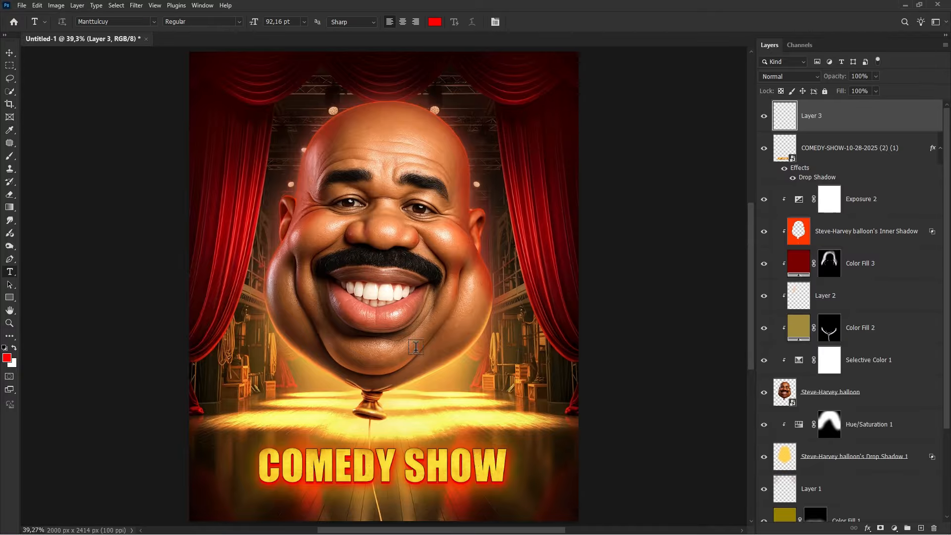
# - Type "Steve Harvey" in a script font and move it down onto the top of the title
pyautogui.click(316, 427)
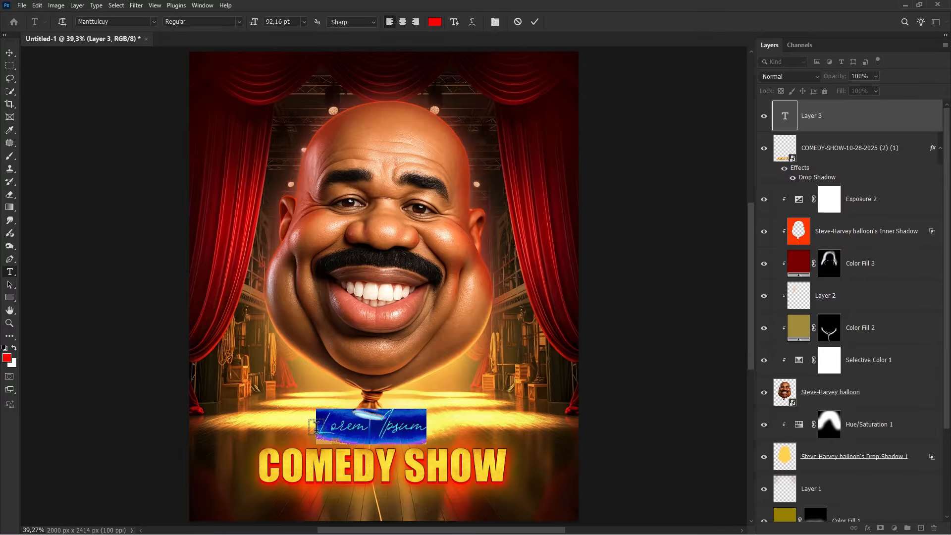
pyautogui.write('Steve Harvey')
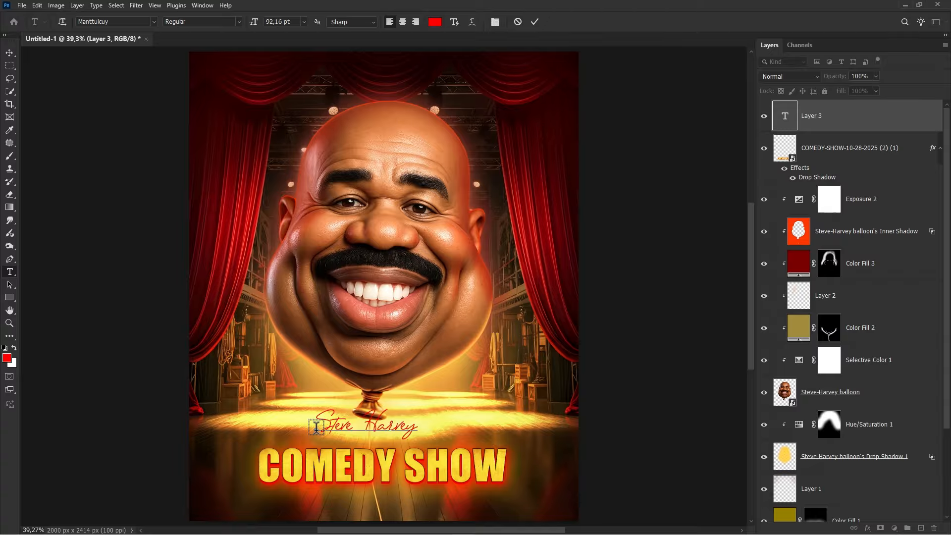
pyautogui.click(10, 52)
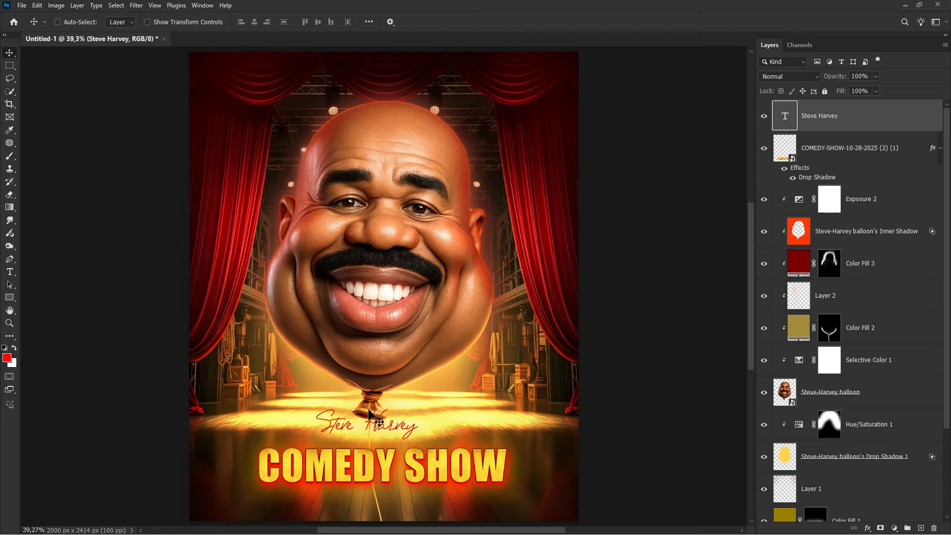
pyautogui.moveTo(380, 426); pyautogui.dragTo(398, 448)
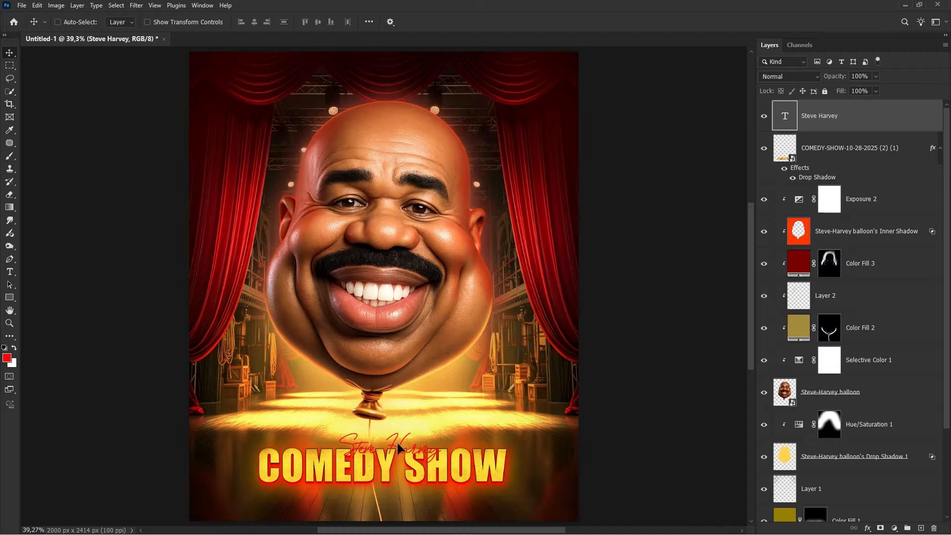
# - Scale the Steve Harvey text up to about 197% and position it above the title
pyautogui.hotkey('ctrl', 't')
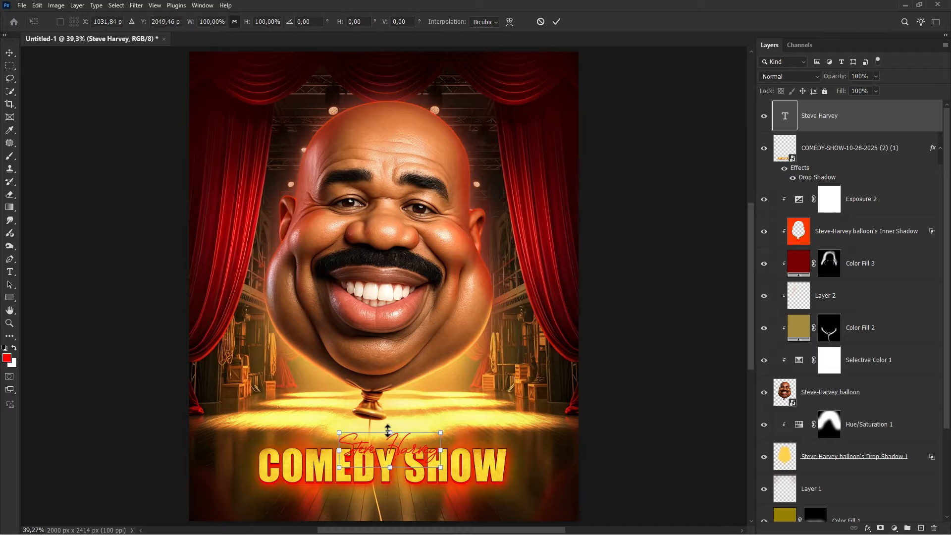
pyautogui.moveTo(388, 429); pyautogui.dragTo(383, 396)
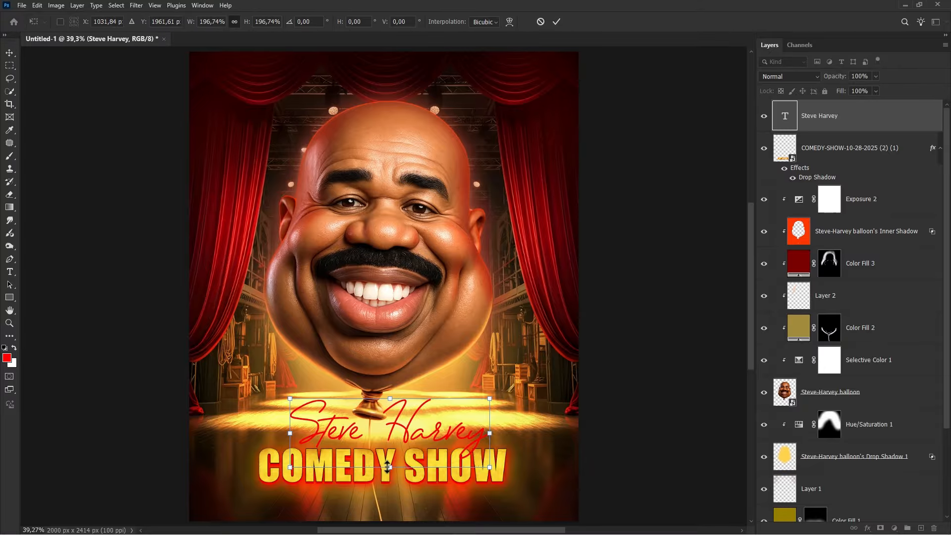
pyautogui.moveTo(390, 443)
pyautogui.mouseDown()
pyautogui.moveTo(399, 448)
pyautogui.moveTo(385, 448)
pyautogui.mouseUp()
pyautogui.press('Return')
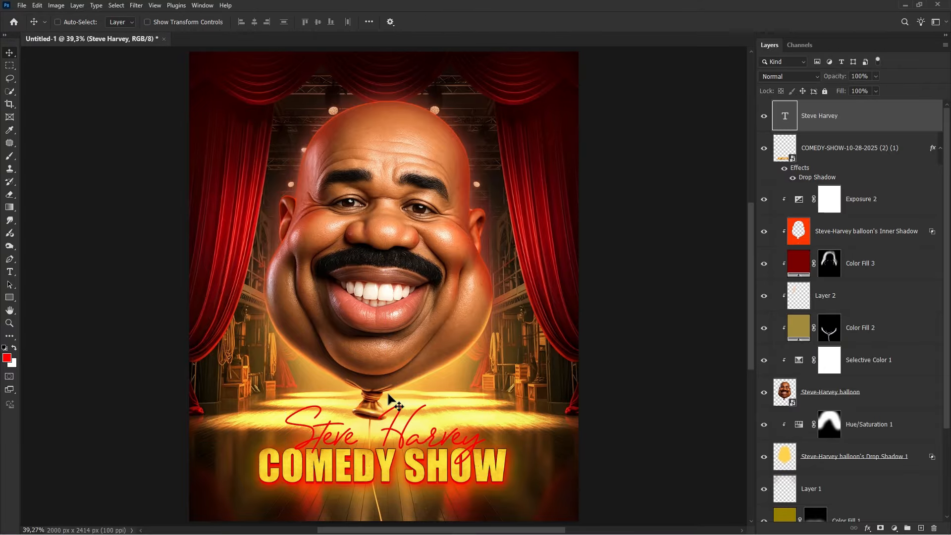
# - Scale the title image up to about 31% and nudge it slightly upward
pyautogui.scroll(-1, 389, 398)
pyautogui.keyDown('alt'); pyautogui.scroll(-1, 389, 398); pyautogui.keyUp('alt')
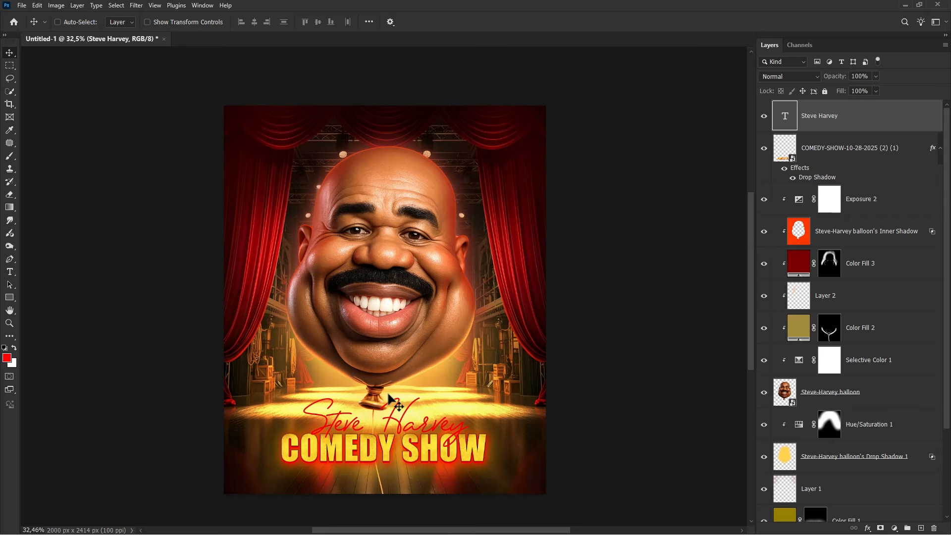
pyautogui.hotkey('ctrl', 't')
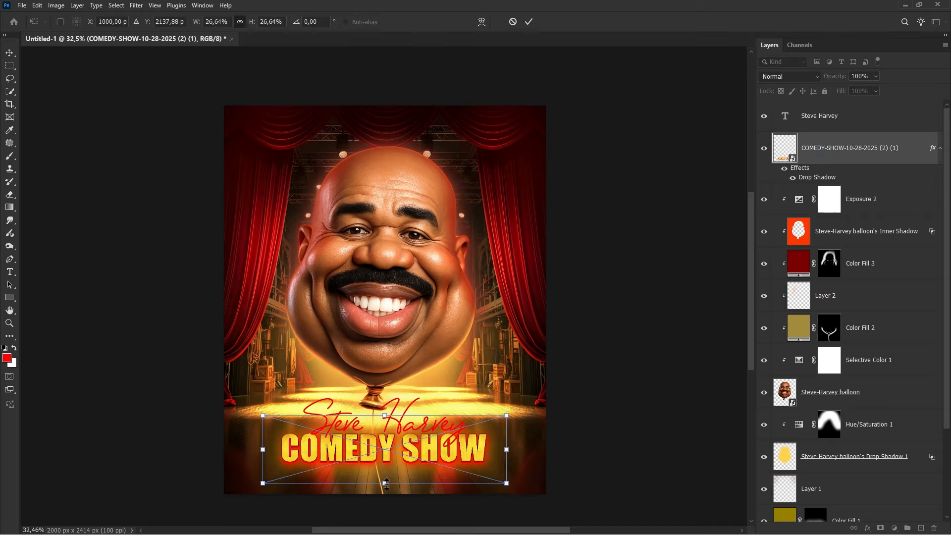
pyautogui.moveTo(386, 483); pyautogui.dragTo(385, 493)
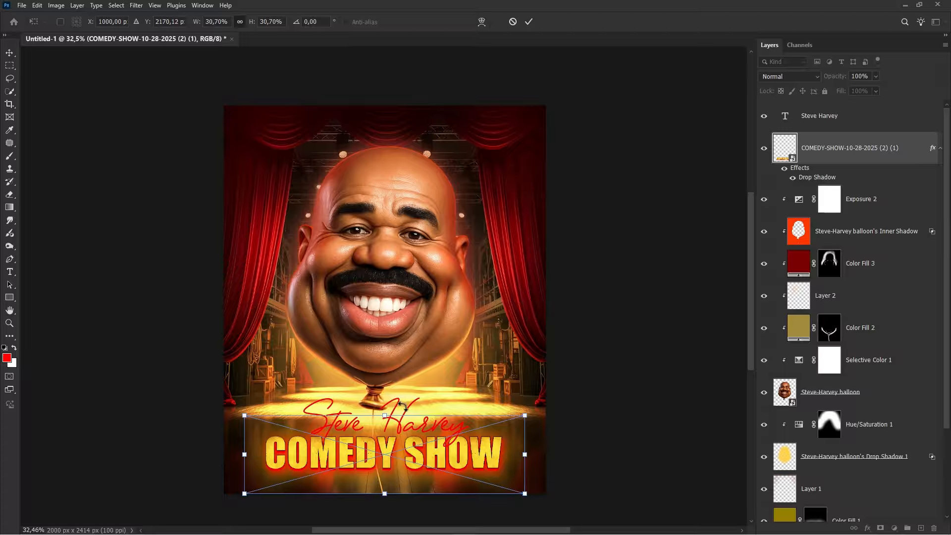
pyautogui.press('Return')
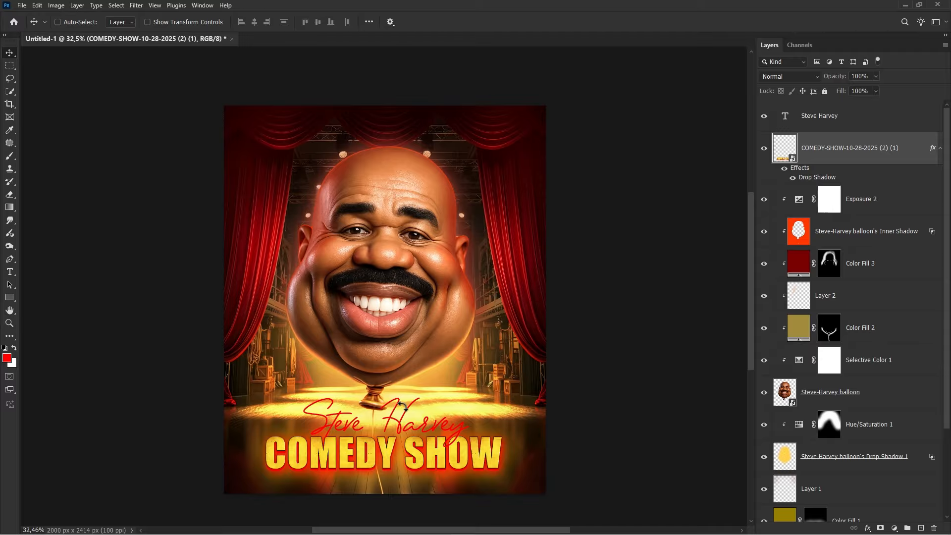
pyautogui.hotkey('shift', 'Up')
pyautogui.hotkey('shift', 'Up')
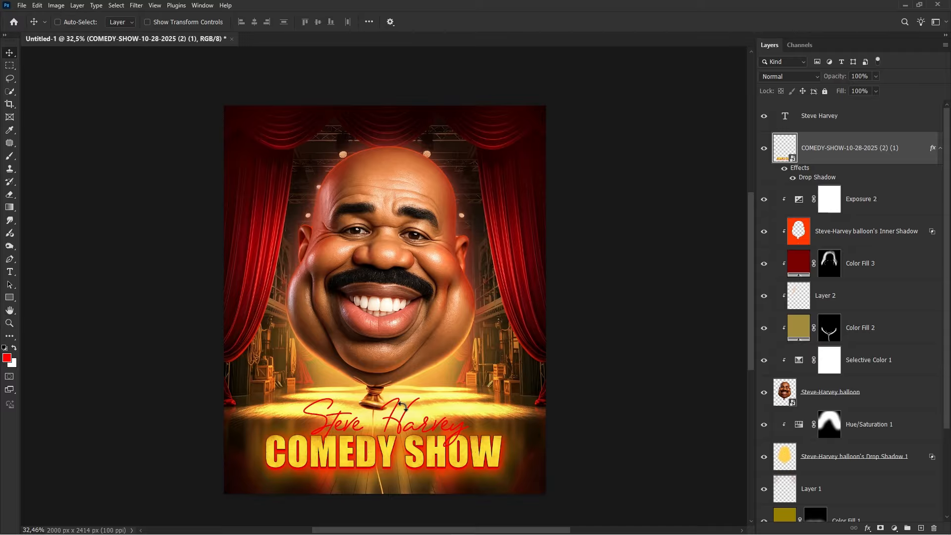
# - Select the Steve Harvey text and shift it slightly into place over the title
pyautogui.click(832, 121)
pyautogui.scroll(2, 397, 458)
pyautogui.moveTo(382, 388); pyautogui.dragTo(378, 389)
pyautogui.press('Right')
pyautogui.press('Right')
pyautogui.press('Right')
pyautogui.press('Right')
pyautogui.press('Right')
pyautogui.press('Right')
pyautogui.press('Right')
pyautogui.press('Right')
pyautogui.press('Right')
pyautogui.press('Right')
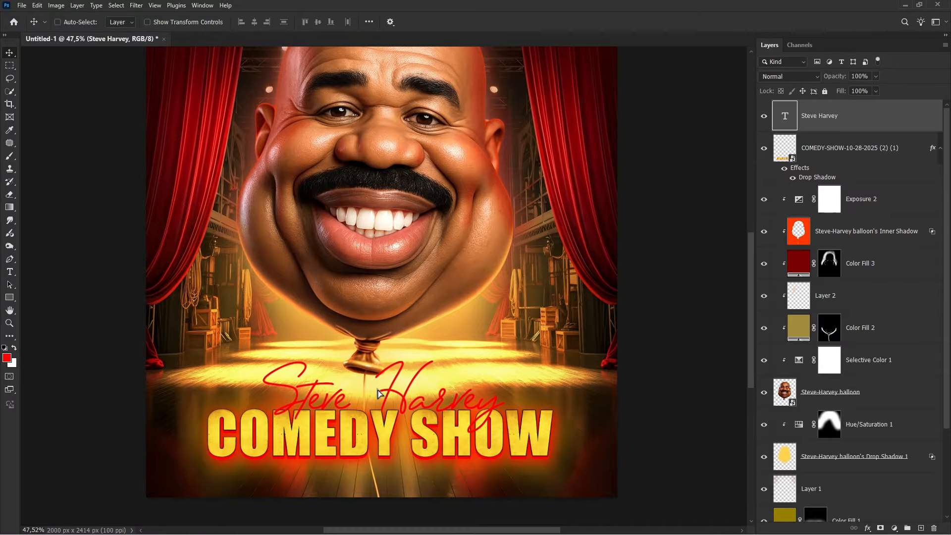
# - Align the Steve Harvey text and the title image on their horizontal centers
pyautogui.keyDown('shift'); pyautogui.click(830, 151); pyautogui.keyUp('shift')
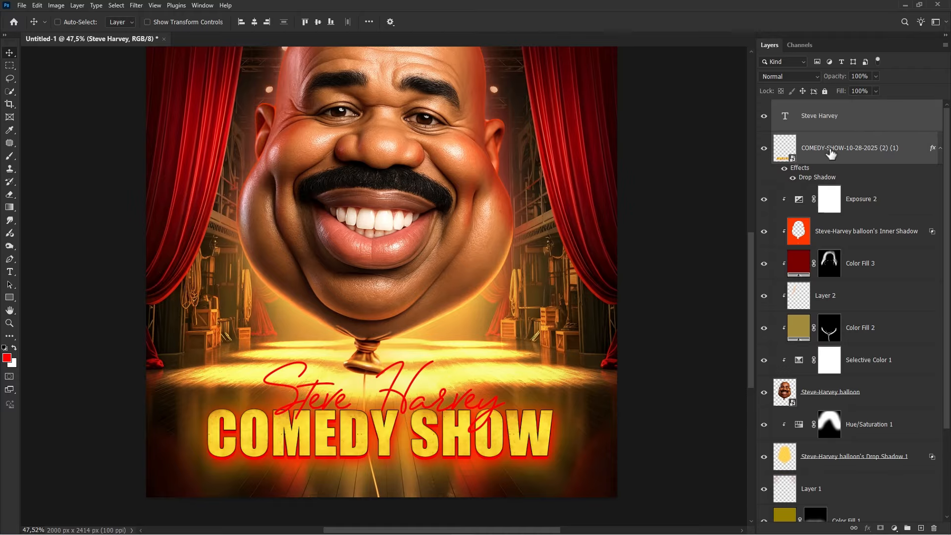
pyautogui.click(255, 22)
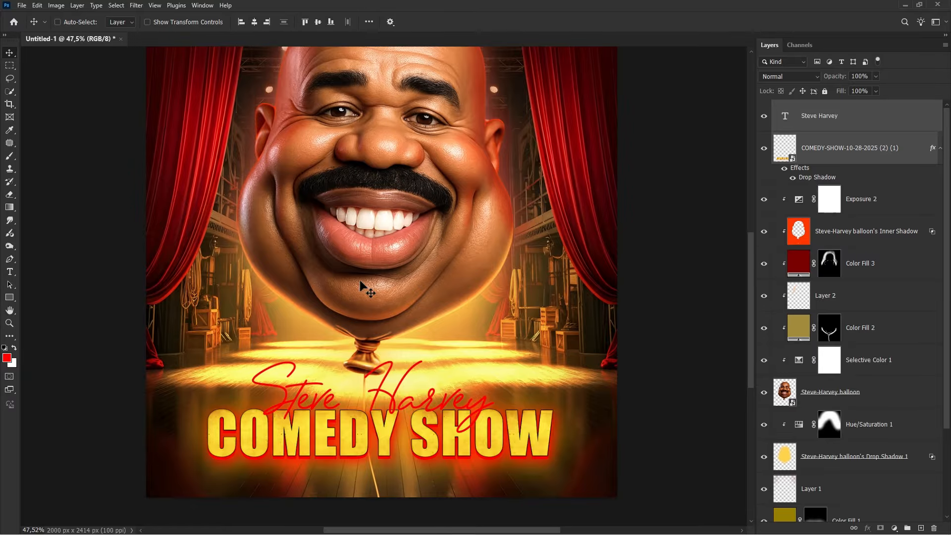
pyautogui.scroll(-2, 380, 310)
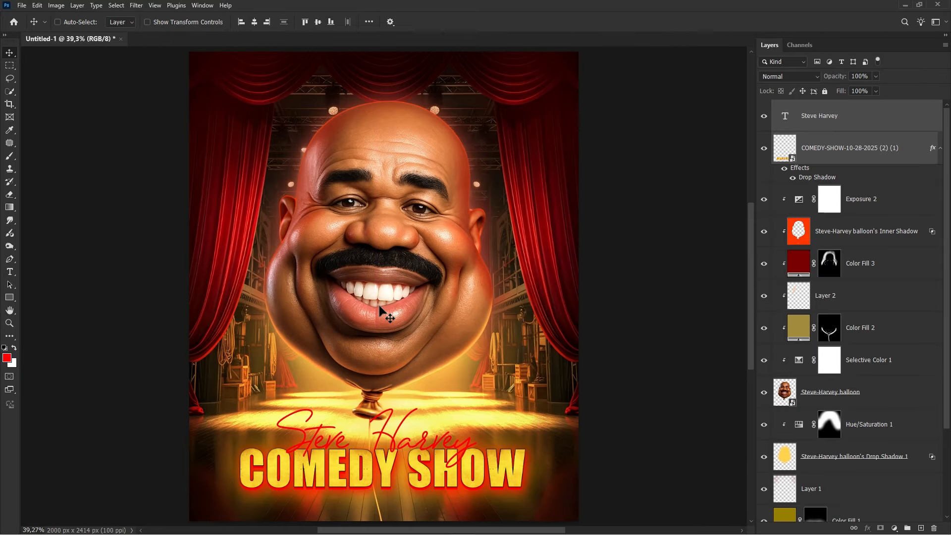
# - Add a yellow drop shadow (ffe025) to the Steve Harvey text, with spread about 13% and size 18 px
pyautogui.click(870, 124)
pyautogui.rightClick(842, 117)
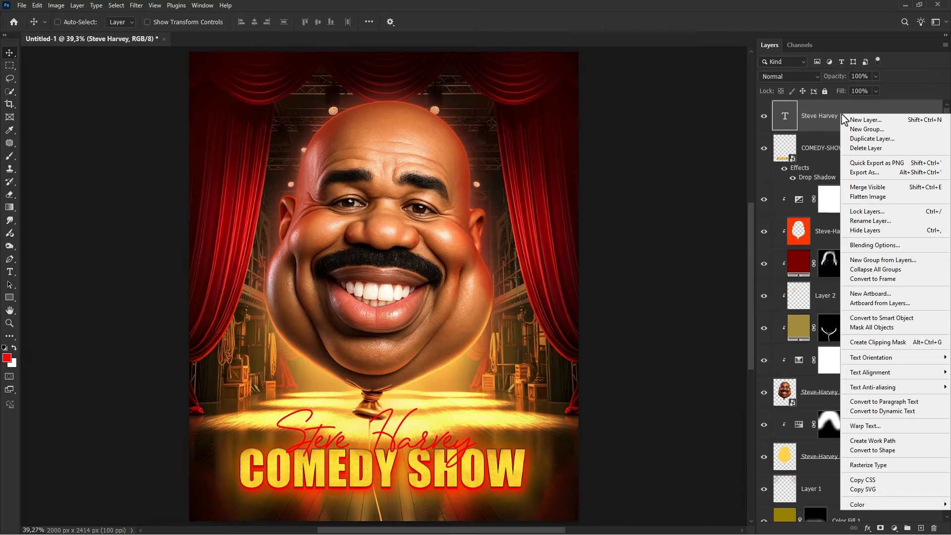
pyautogui.click(873, 245)
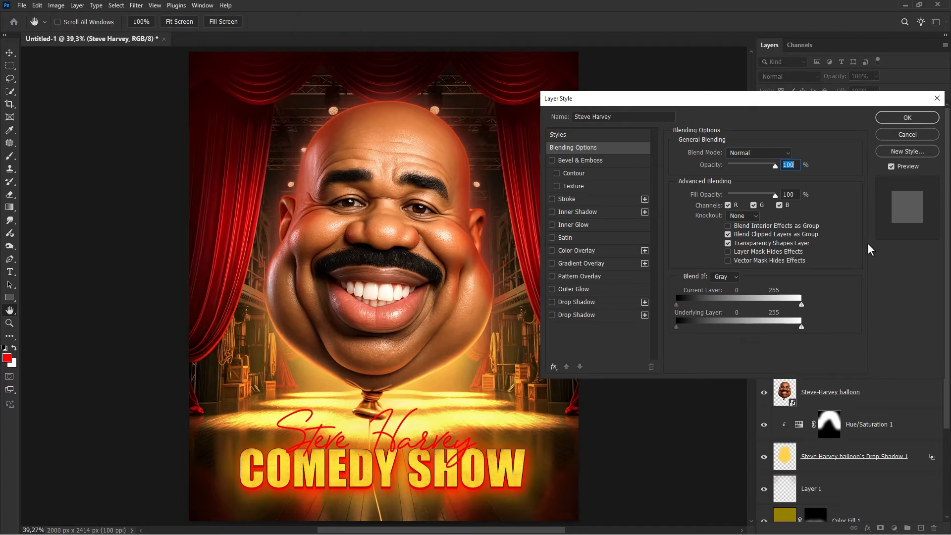
pyautogui.click(570, 303)
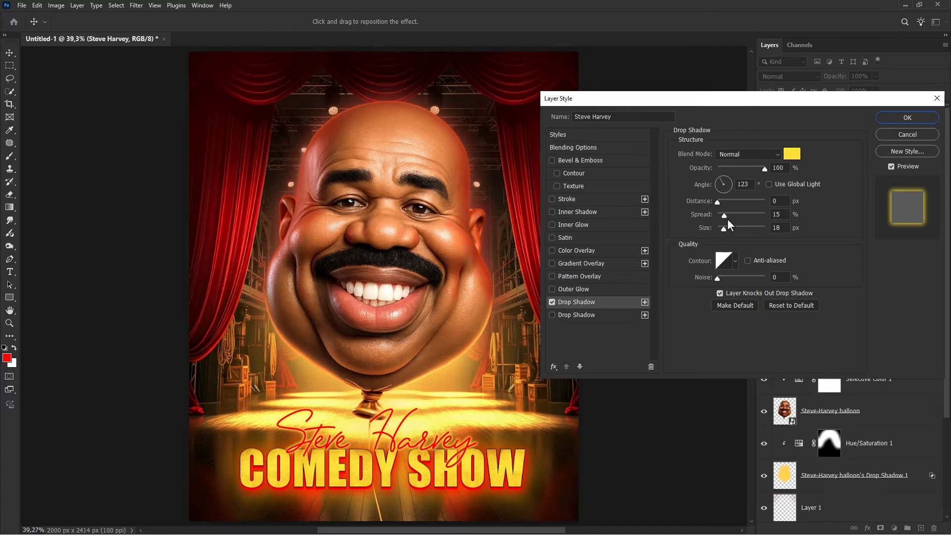
pyautogui.moveTo(725, 215)
pyautogui.mouseDown()
pyautogui.moveTo(726, 229)
pyautogui.moveTo(725, 215)
pyautogui.mouseUp()
pyautogui.click(791, 154)
pyautogui.moveTo(632, 193)
pyautogui.mouseDown()
pyautogui.moveTo(658, 158)
pyautogui.moveTo(622, 186)
pyautogui.moveTo(616, 178)
pyautogui.mouseUp()
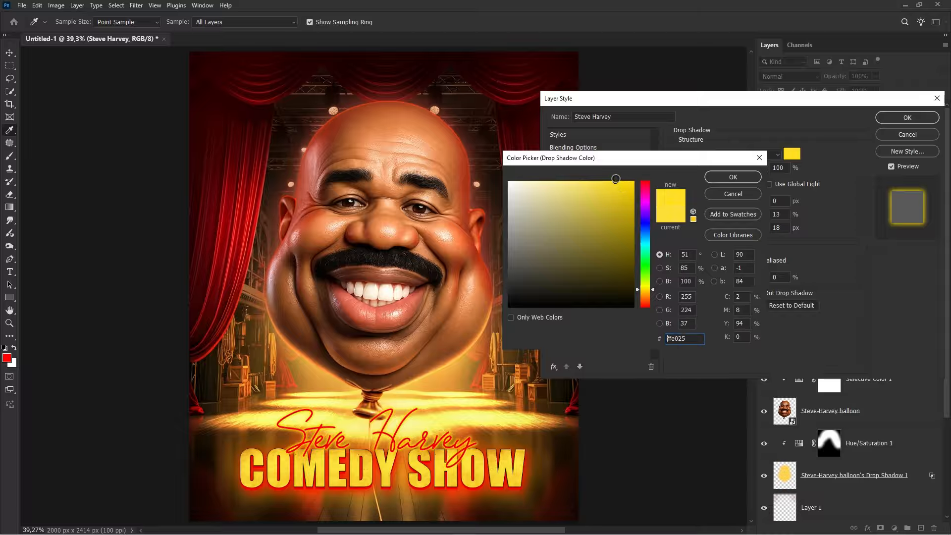
pyautogui.click(743, 177)
# - Add a second, orange drop shadow to the text with opacity 91% and a large size of about 144 px
pyautogui.click(560, 314)
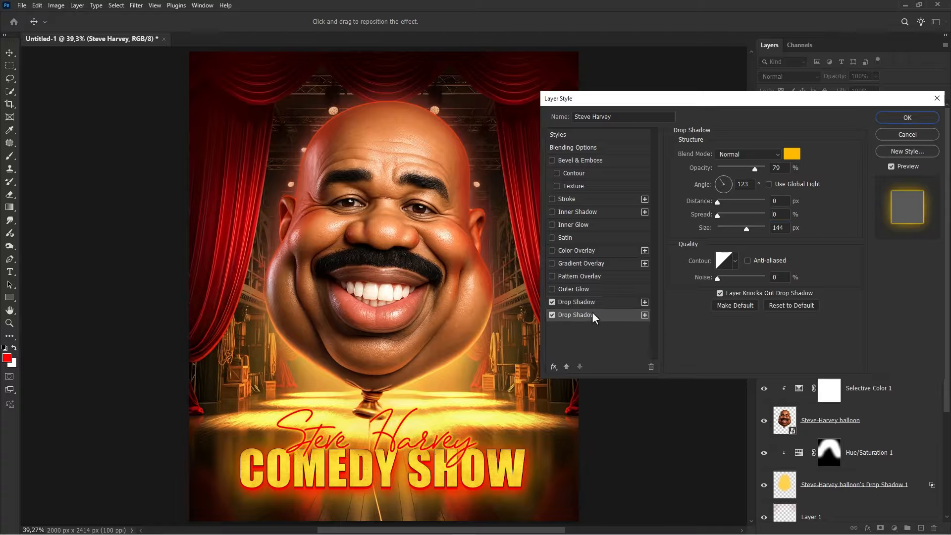
pyautogui.moveTo(759, 167); pyautogui.dragTo(763, 168)
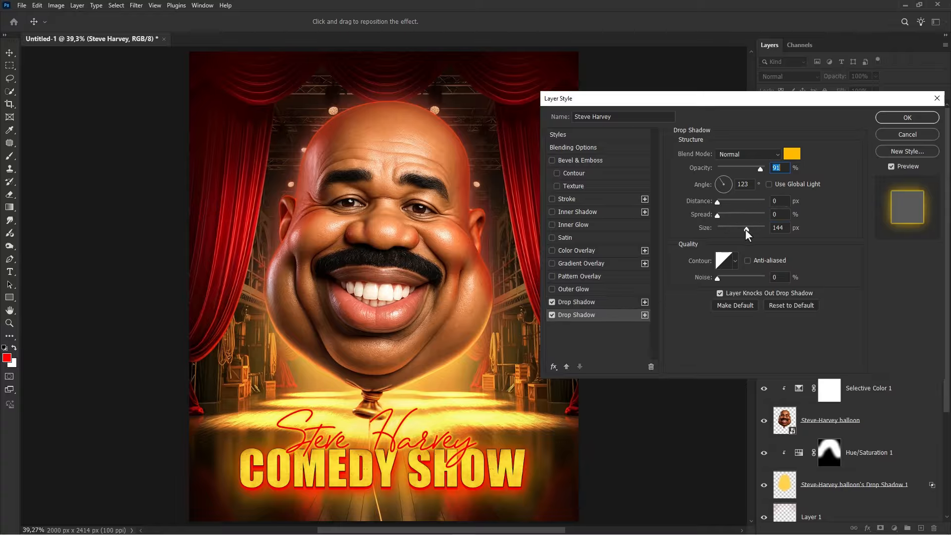
pyautogui.moveTo(745, 229)
pyautogui.mouseDown()
pyautogui.moveTo(722, 225)
pyautogui.moveTo(741, 228)
pyautogui.mouseUp()
pyautogui.click(552, 316)
pyautogui.click(552, 316)
pyautogui.click(899, 119)
# - Toggle the Steve Harvey text layer and its effects off and on to compare the result
pyautogui.click(765, 116)
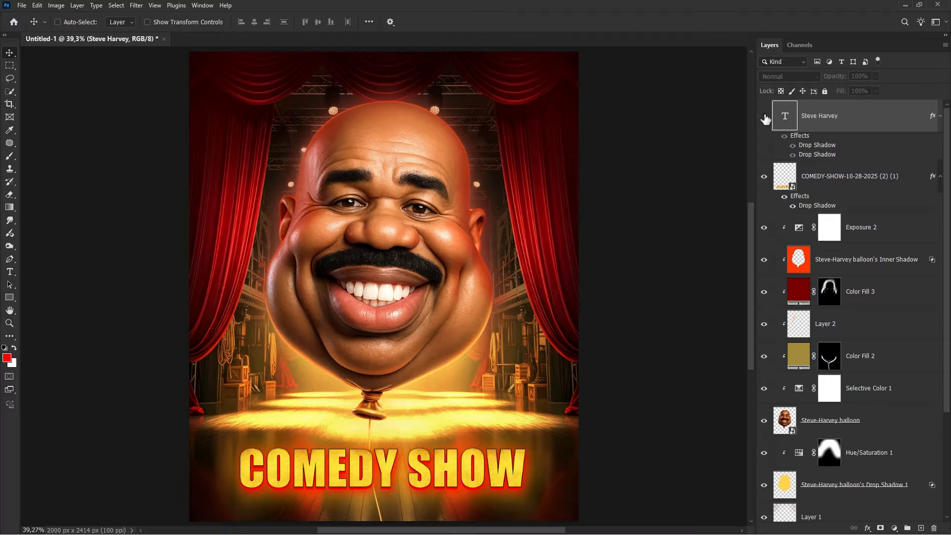
pyautogui.click(764, 116)
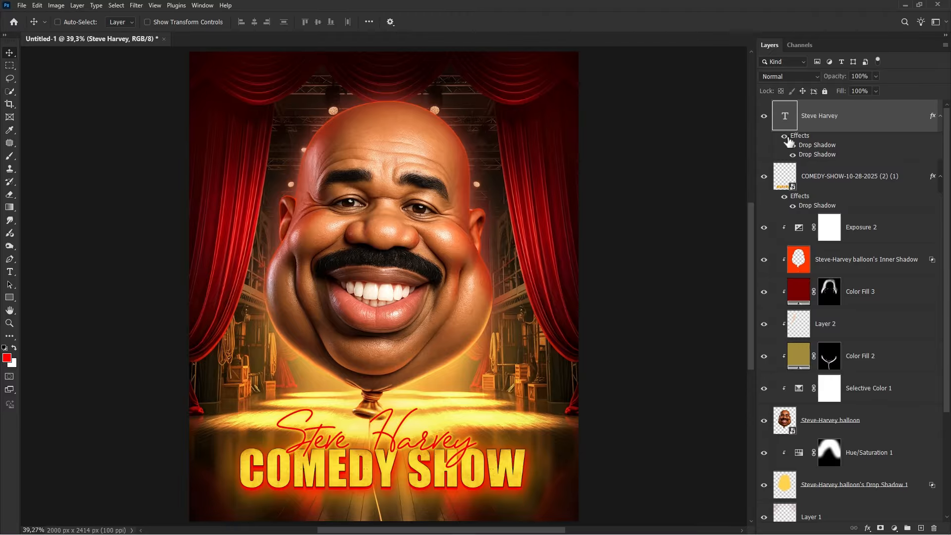
pyautogui.click(785, 138)
pyautogui.click(785, 138)
# - Create a new empty layer at the top and rename it light
pyautogui.click(921, 529)
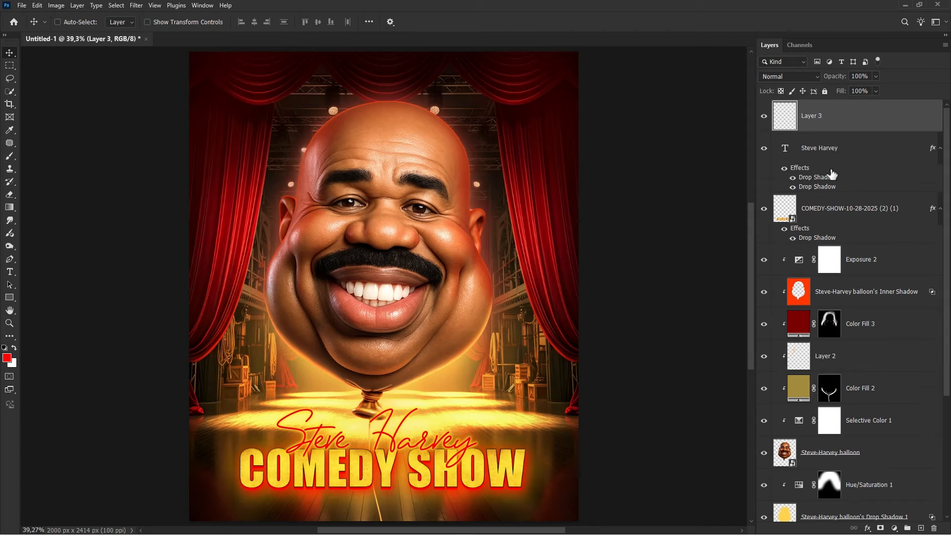
pyautogui.doubleClick(810, 115)
pyautogui.write('light')
pyautogui.press('Return')
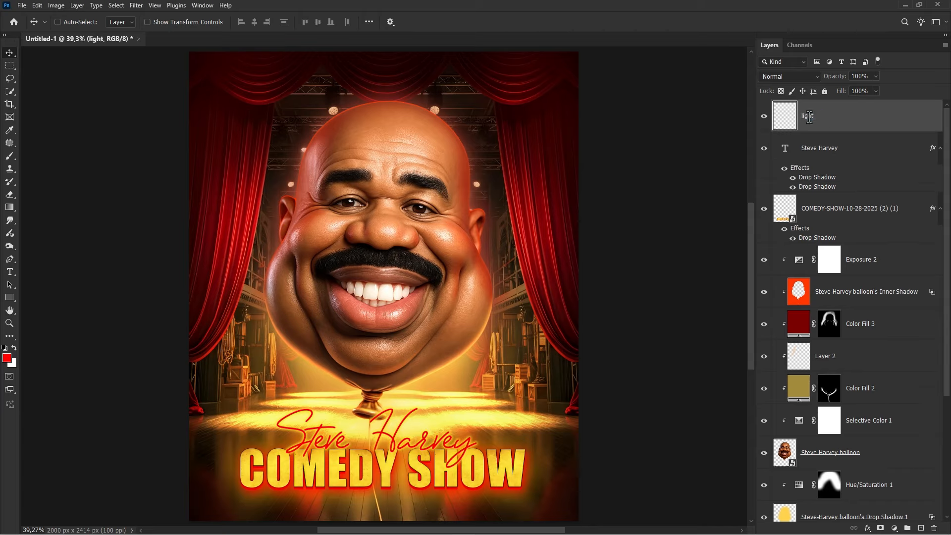
# - Select the Brush tool with a star-flare effect brush at 94 px
pyautogui.rightClick(9, 156)
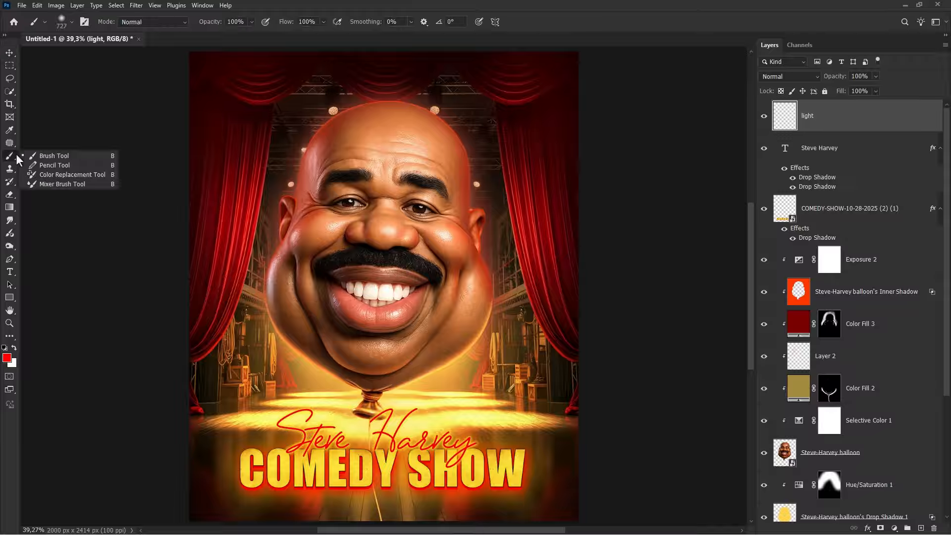
pyautogui.click(35, 155)
pyautogui.rightClick(280, 190)
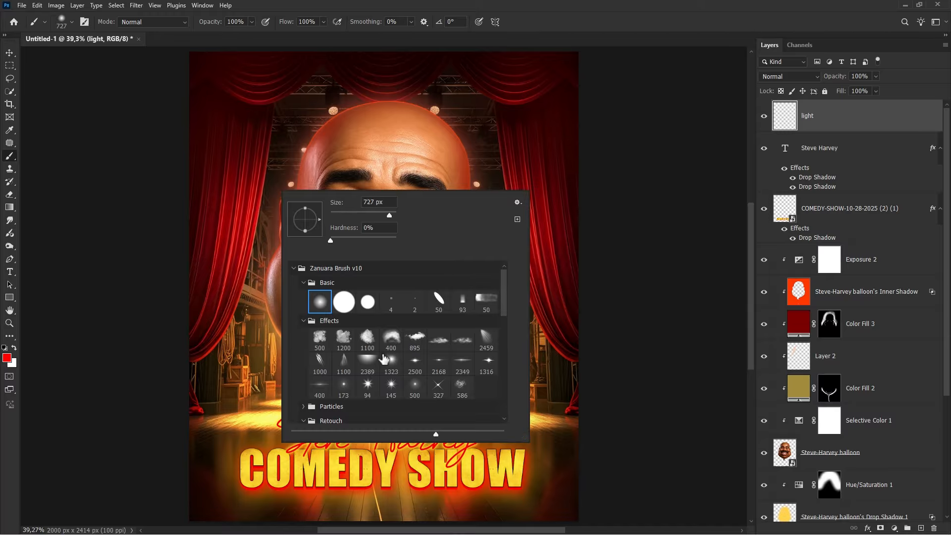
pyautogui.click(368, 386)
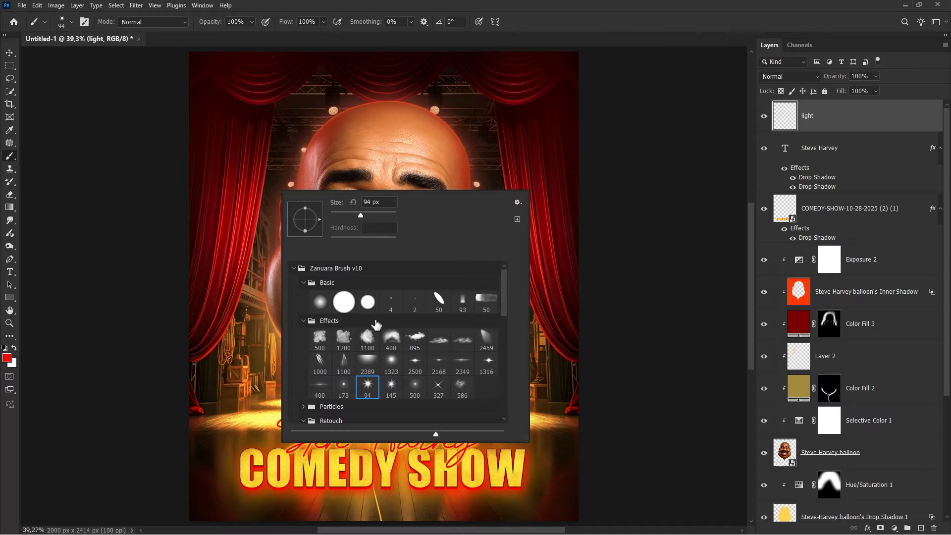
pyautogui.click(545, 22)
pyautogui.scroll(7, 335, 112)
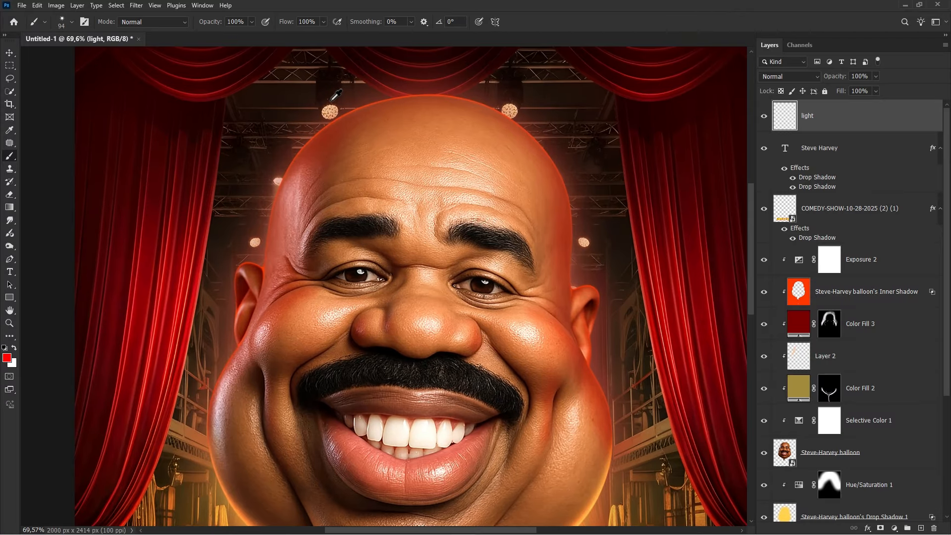
pyautogui.scroll(7, 328, 137)
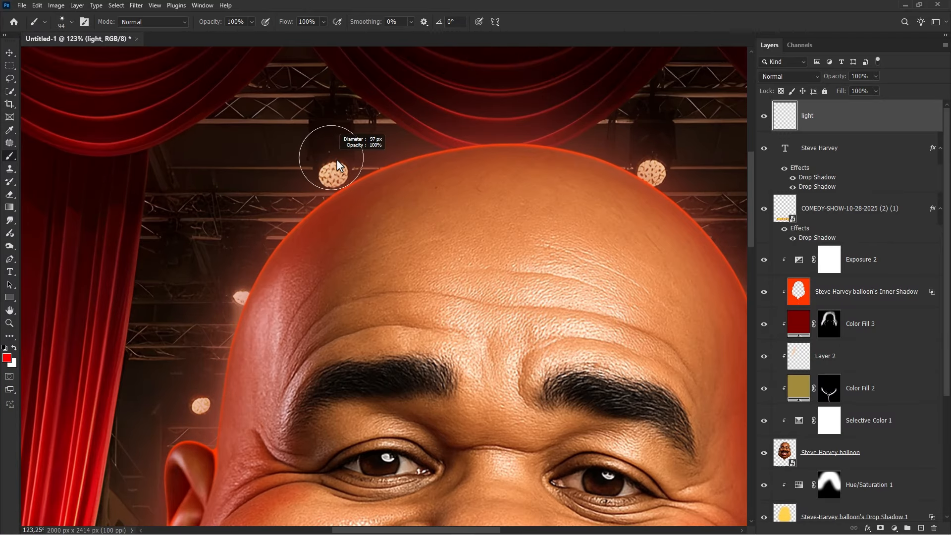
# - Set the foreground colour to yellow ffc000
pyautogui.click(6, 358)
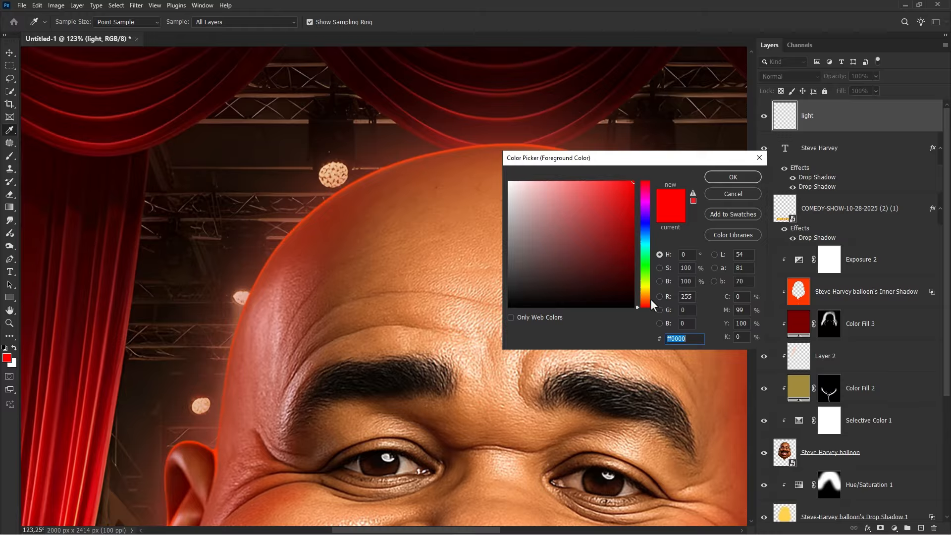
pyautogui.moveTo(650, 298); pyautogui.dragTo(646, 292)
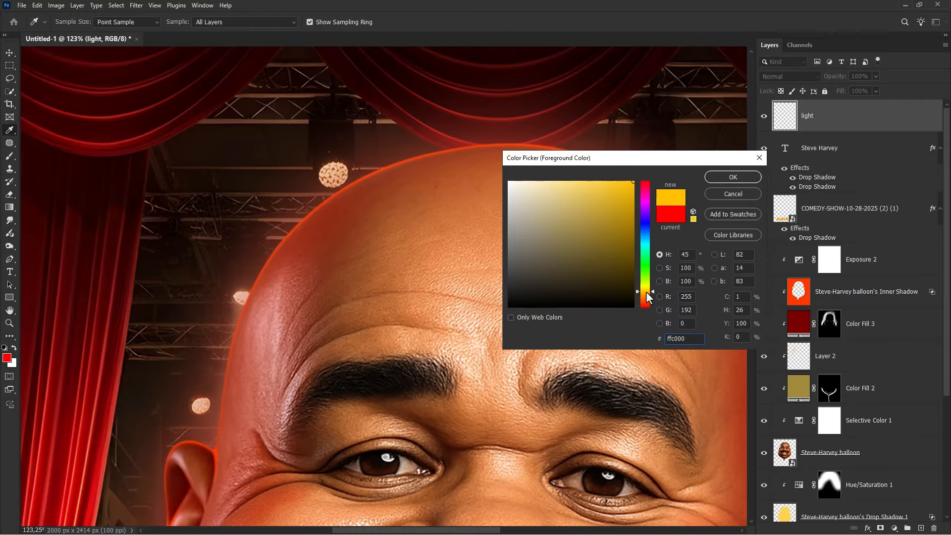
pyautogui.click(733, 177)
# - Paint yellow flare dabs over each stage light bulb around the balloon head on the light layer
pyautogui.press('b')
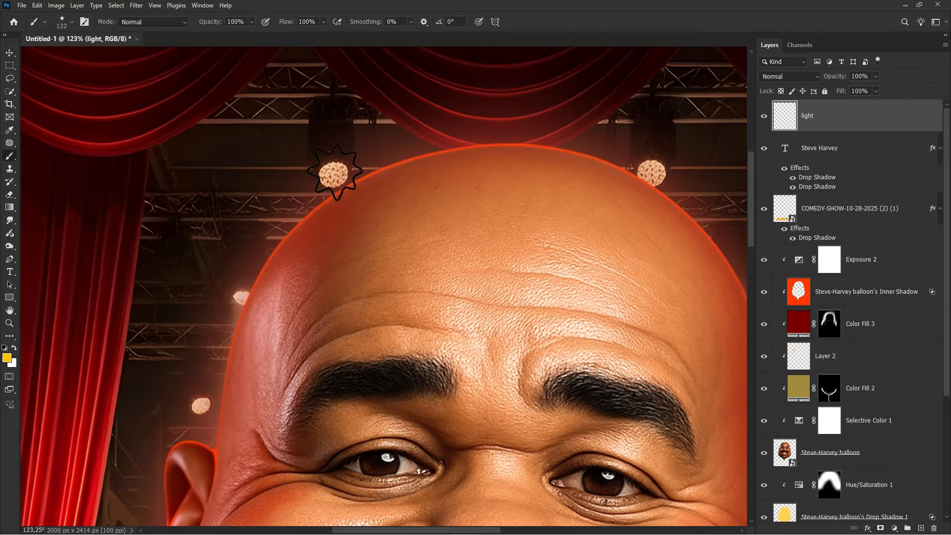
pyautogui.moveTo(333, 178); pyautogui.dragTo(339, 179)
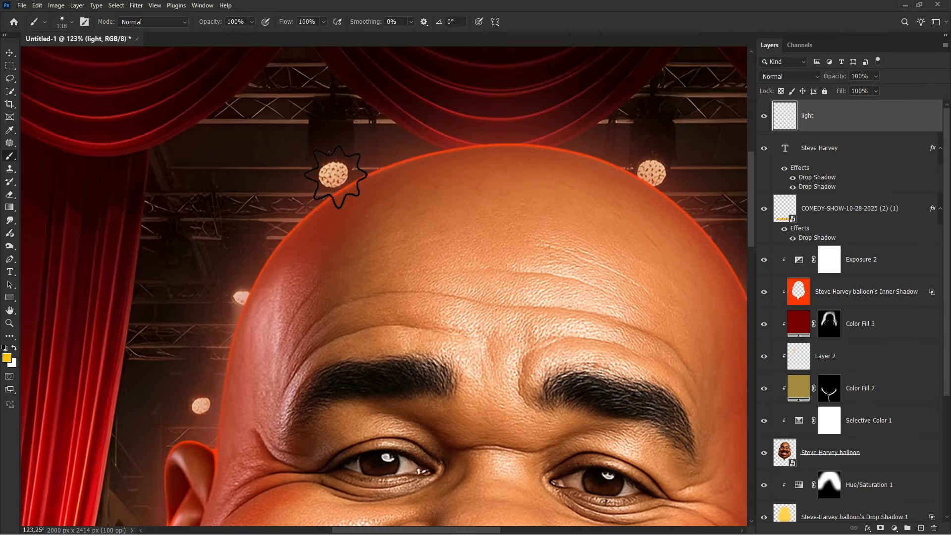
pyautogui.click(334, 177)
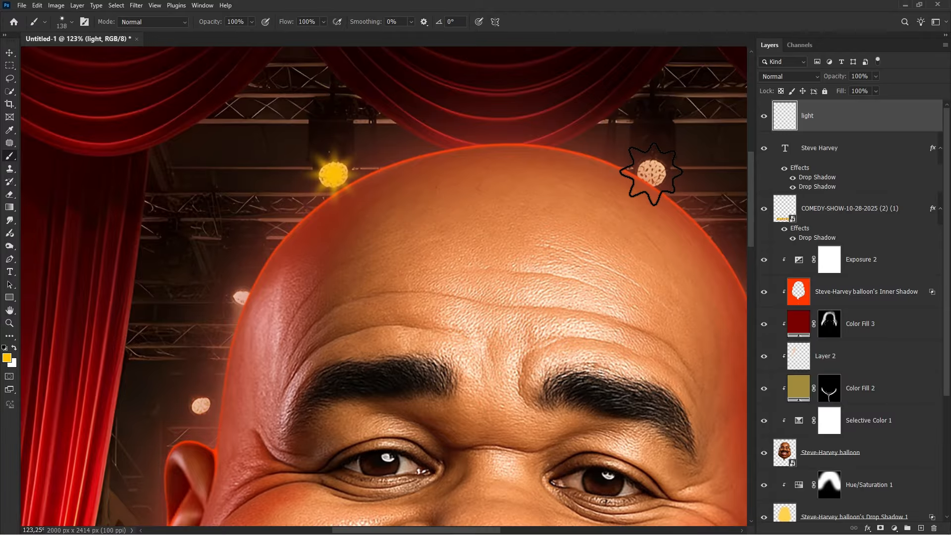
pyautogui.click(651, 174)
pyautogui.moveTo(253, 300); pyautogui.dragTo(243, 304)
pyautogui.click(241, 297)
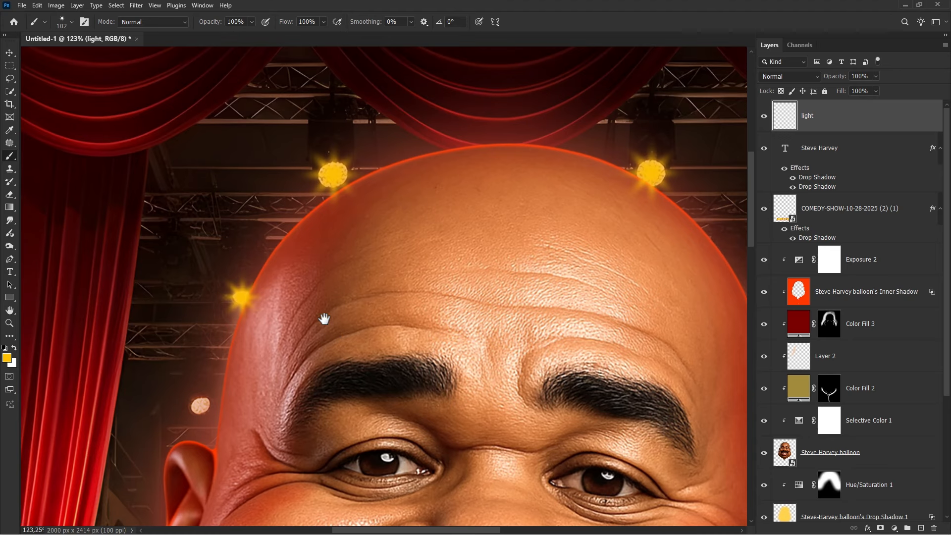
pyautogui.moveTo(325, 320); pyautogui.dragTo(225, 248)
pyautogui.moveTo(98, 321); pyautogui.dragTo(92, 325)
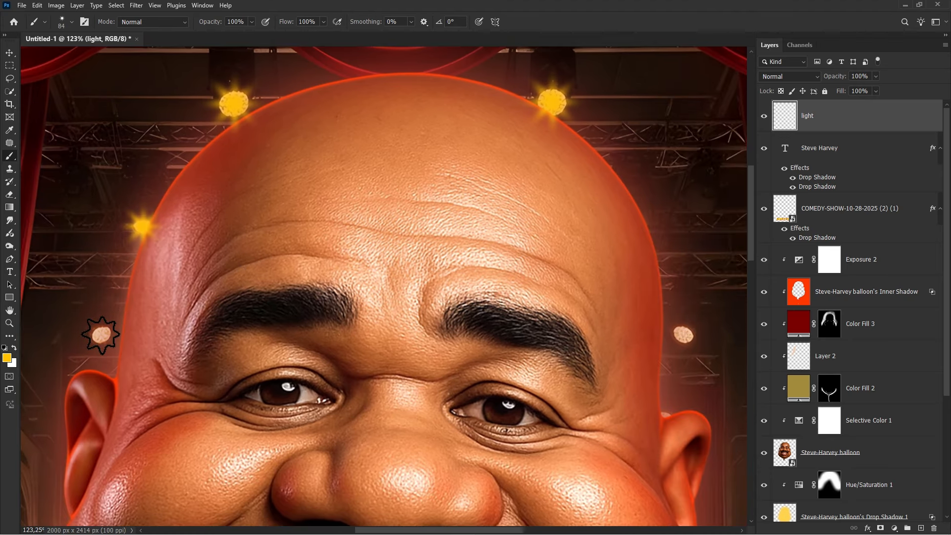
pyautogui.click(100, 335)
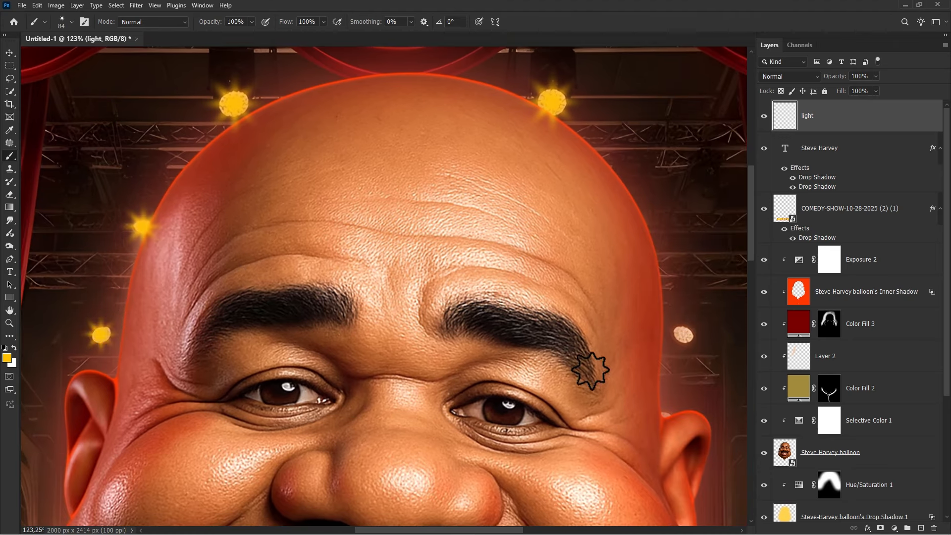
pyautogui.click(684, 333)
pyautogui.scroll(-5, 402, 256)
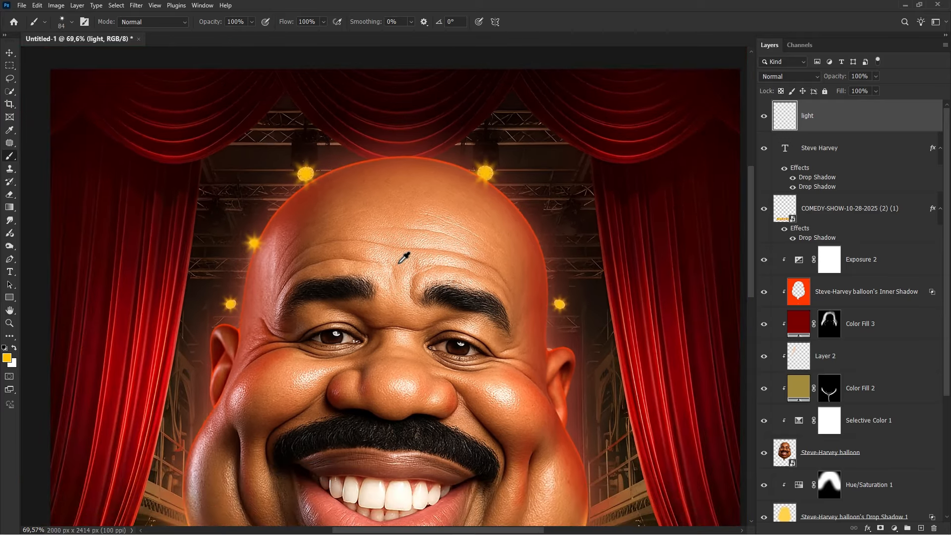
pyautogui.scroll(-5, 402, 258)
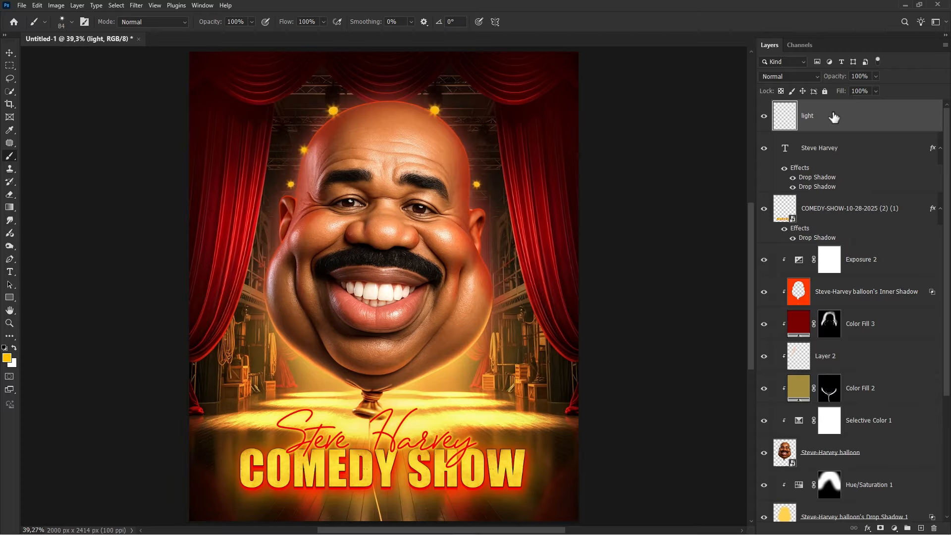
# - Set the light layer's blend mode to Hard Light and adjust its Hue/Saturation to hue -20 with raised lightness
pyautogui.click(792, 78)
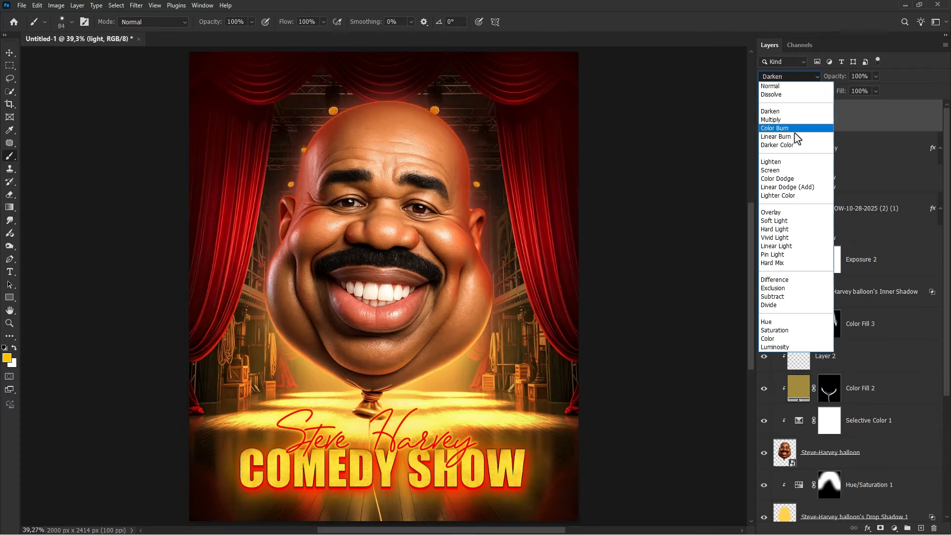
pyautogui.click(787, 234)
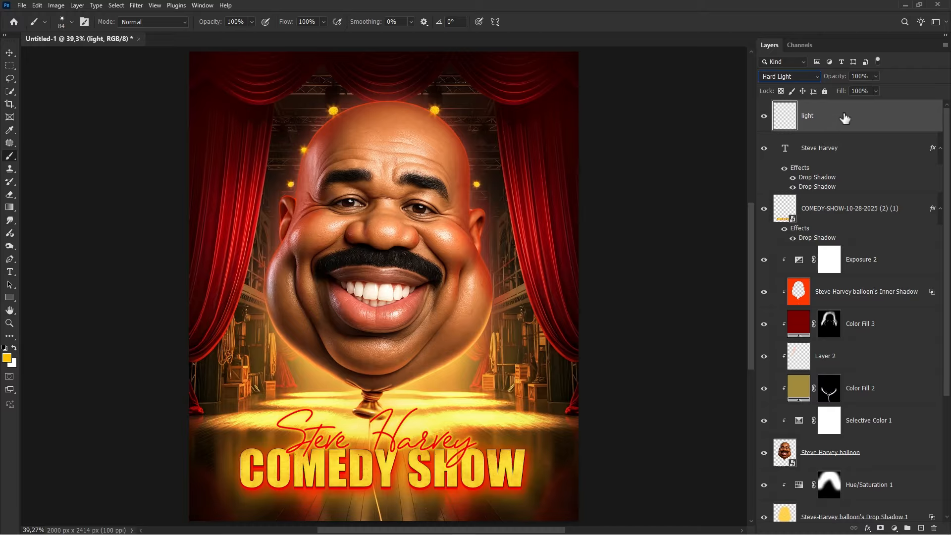
pyautogui.hotkey('ctrl', 'u')
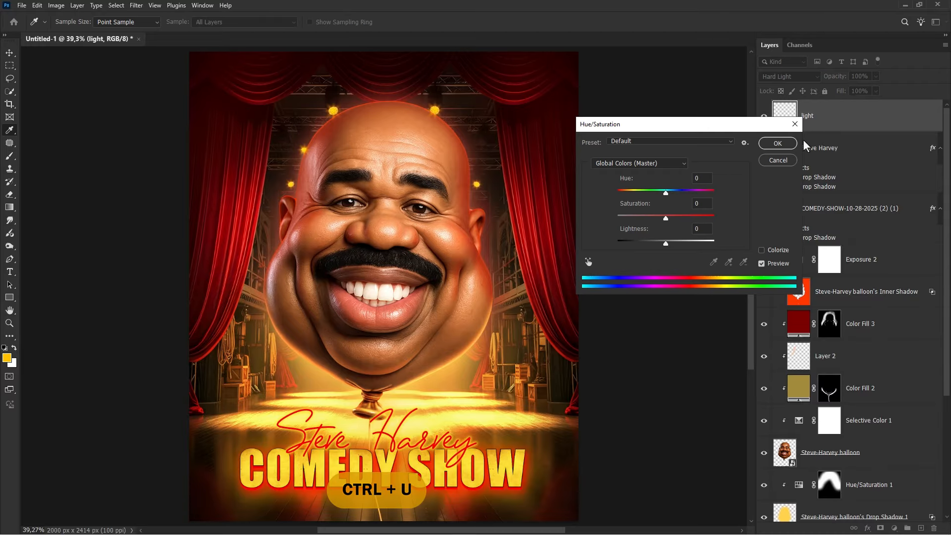
pyautogui.moveTo(666, 191); pyautogui.dragTo(656, 189)
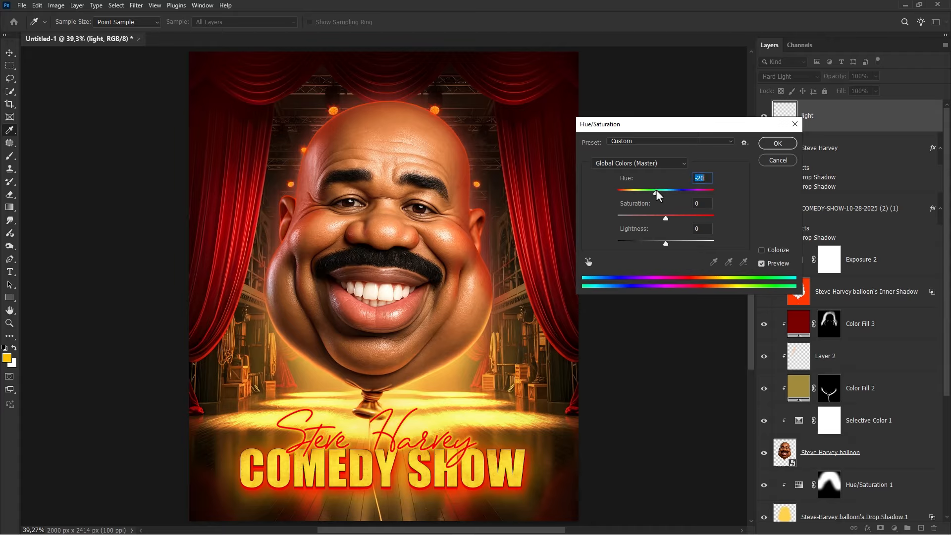
pyautogui.moveTo(671, 246); pyautogui.dragTo(689, 237)
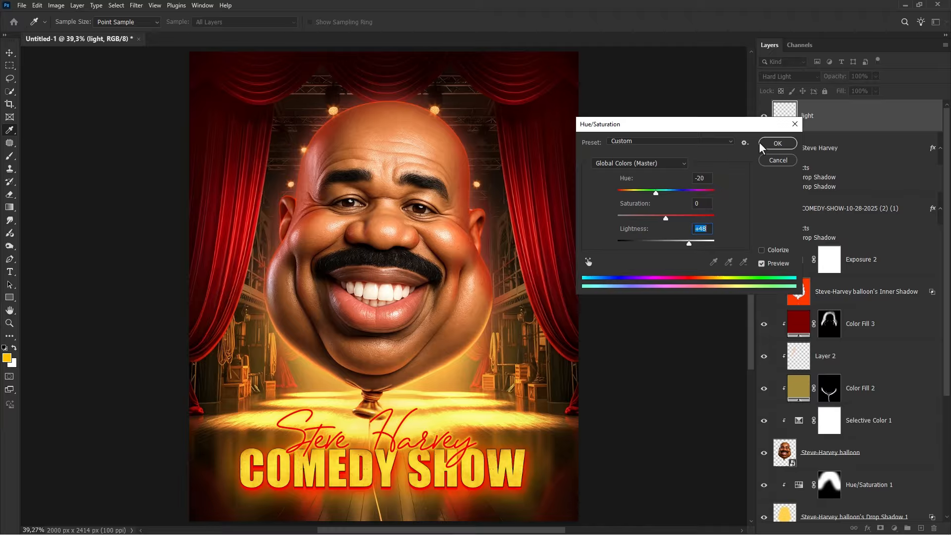
pyautogui.click(773, 142)
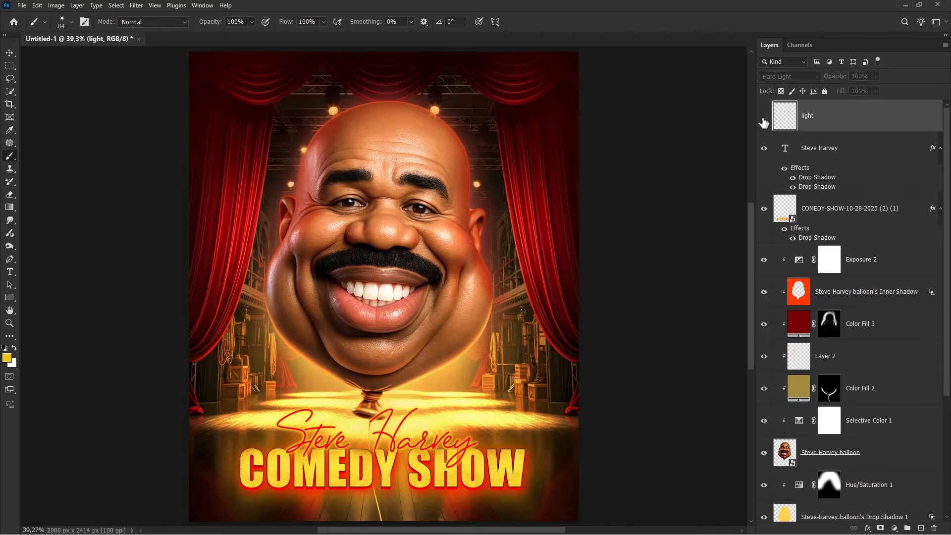
# - Stamp all visible layers onto a new top layer and convert it to a smart object
pyautogui.click(764, 118)
pyautogui.click(764, 118)
pyautogui.click(921, 528)
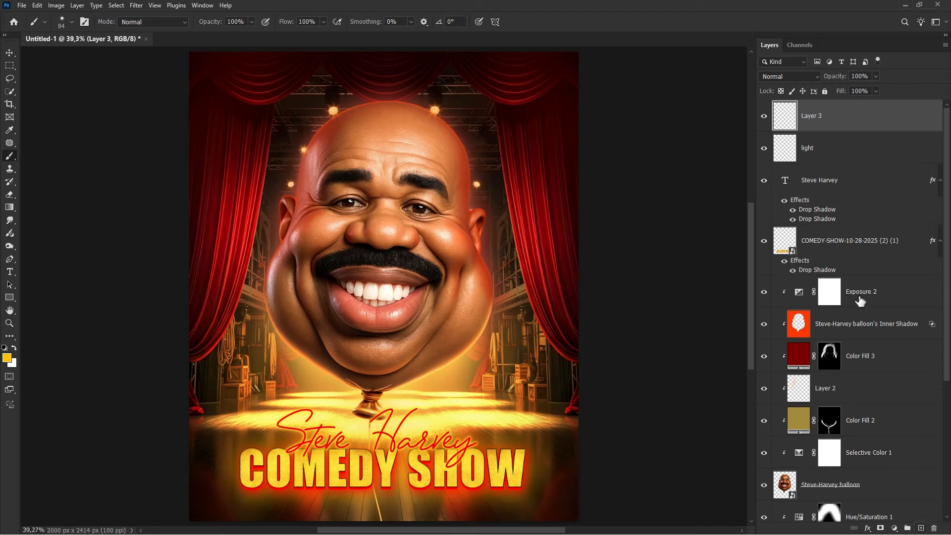
pyautogui.hotkey('ctrl', 'alt', 'shift', 'e')
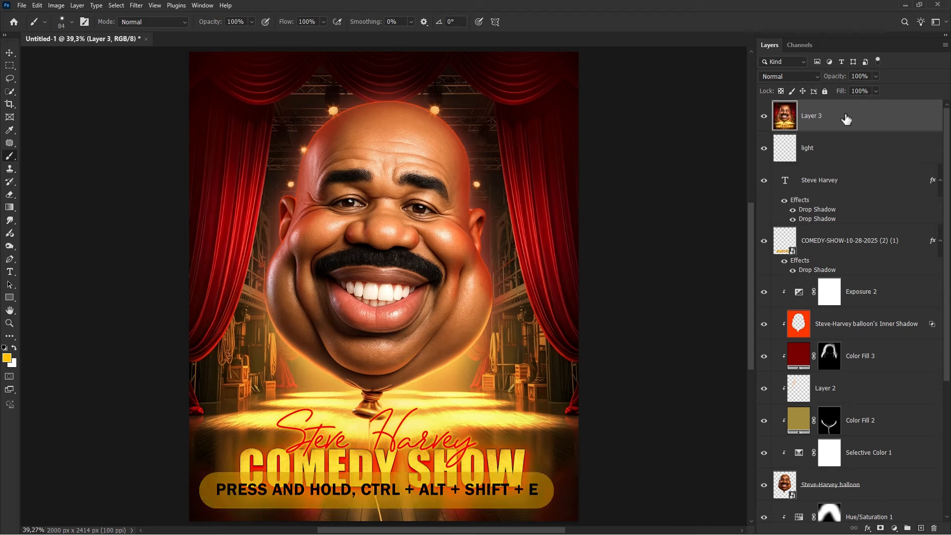
pyautogui.rightClick(837, 119)
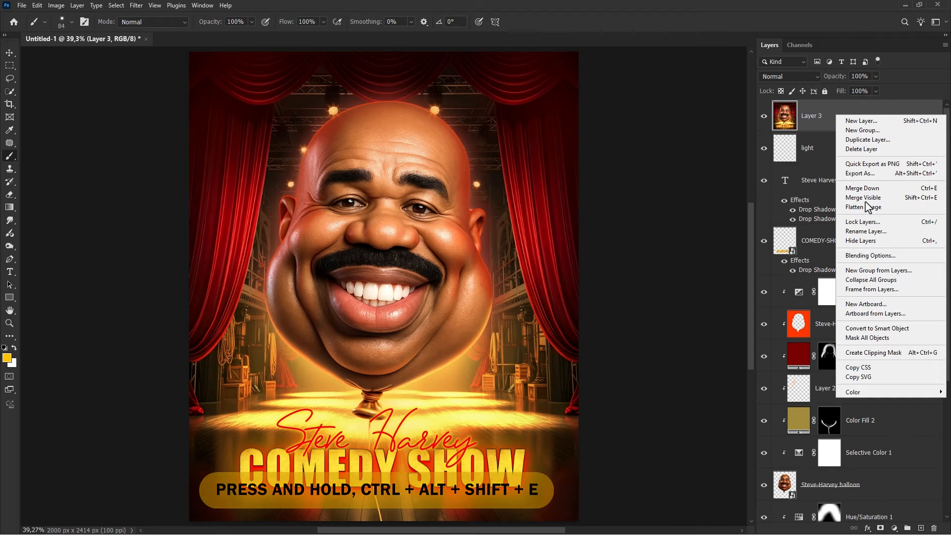
pyautogui.click(872, 330)
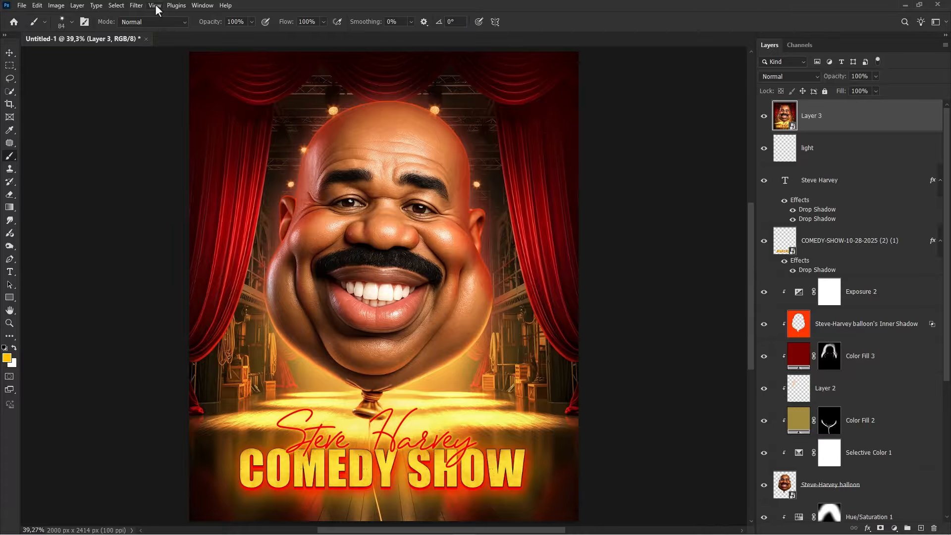
# - Apply a Camera Raw Filter: contrast +5, shadows +6, whites +8, blacks +18, tint +5, vibrance +5, texture +5, vignette -5
pyautogui.click(137, 6)
pyautogui.click(179, 80)
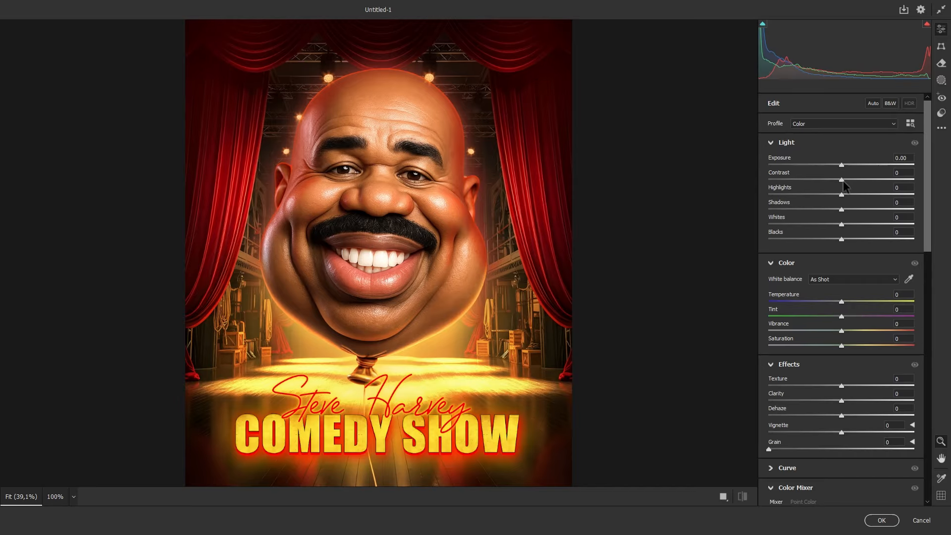
pyautogui.moveTo(842, 180); pyautogui.dragTo(853, 239)
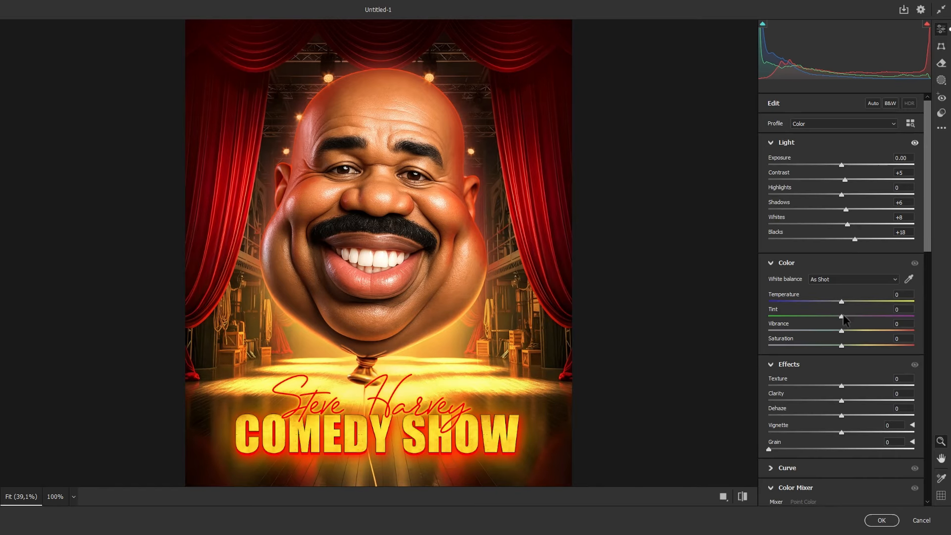
pyautogui.moveTo(842, 316); pyautogui.dragTo(846, 316)
pyautogui.moveTo(842, 432); pyautogui.dragTo(839, 432)
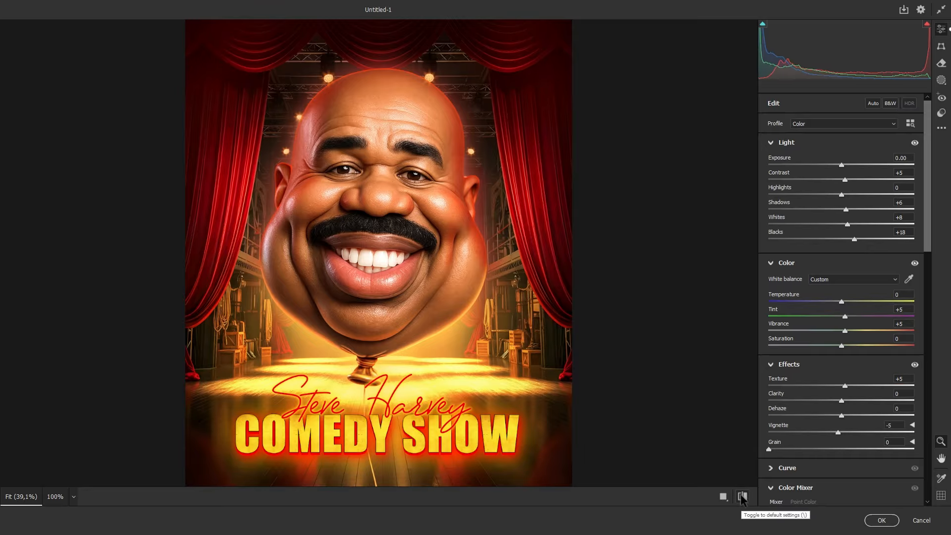
pyautogui.click(882, 520)
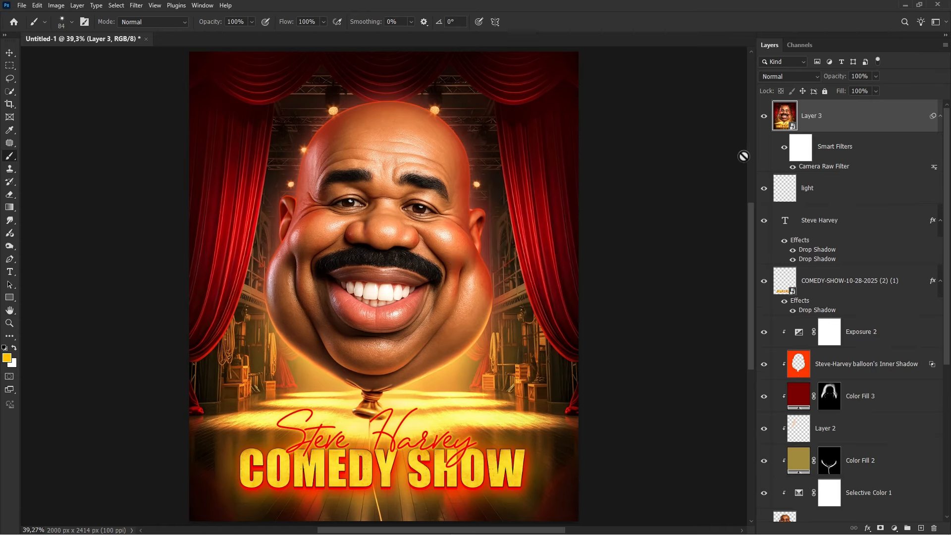
pyautogui.click(764, 115)
pyautogui.click(764, 116)
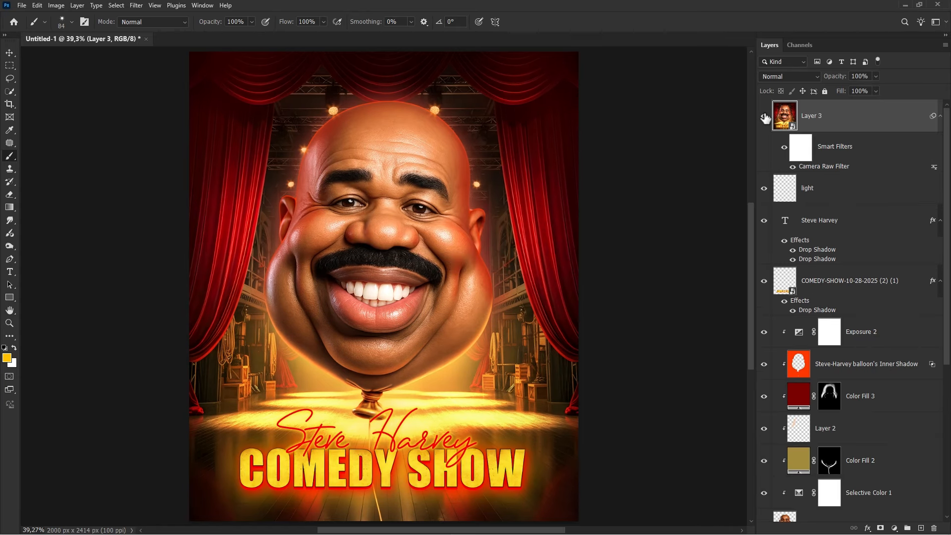